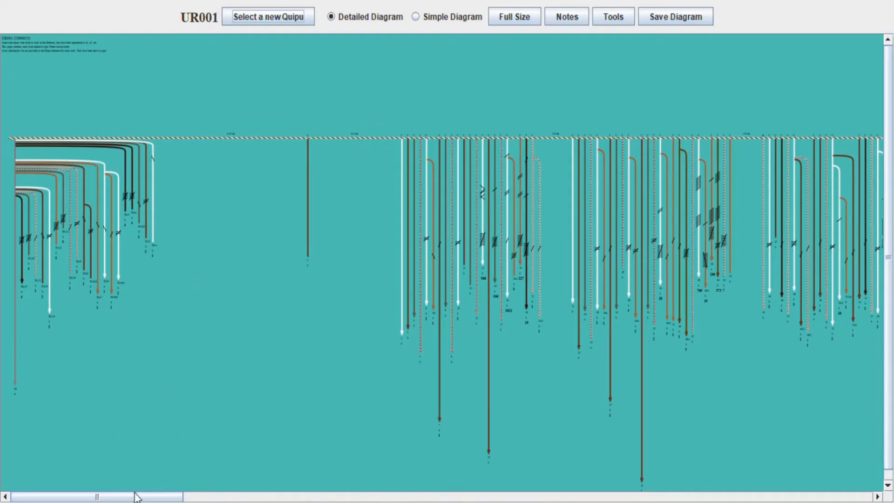
{"action": "left_click_drag", "start_coordinate": [130, 497], "coordinate": [538, 476]}
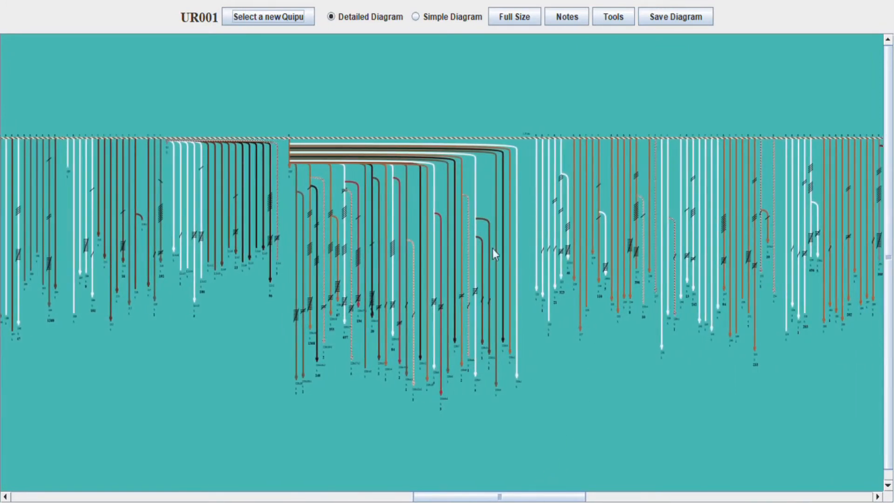
{"action": "left_click_drag", "start_coordinate": [472, 496], "coordinate": [783, 499]}
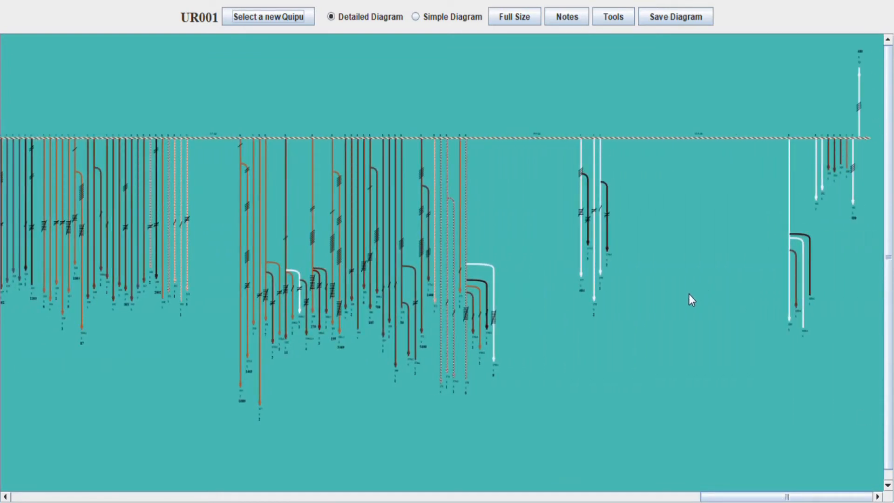
{"action": "left_click_drag", "start_coordinate": [721, 497], "coordinate": [28, 496]}
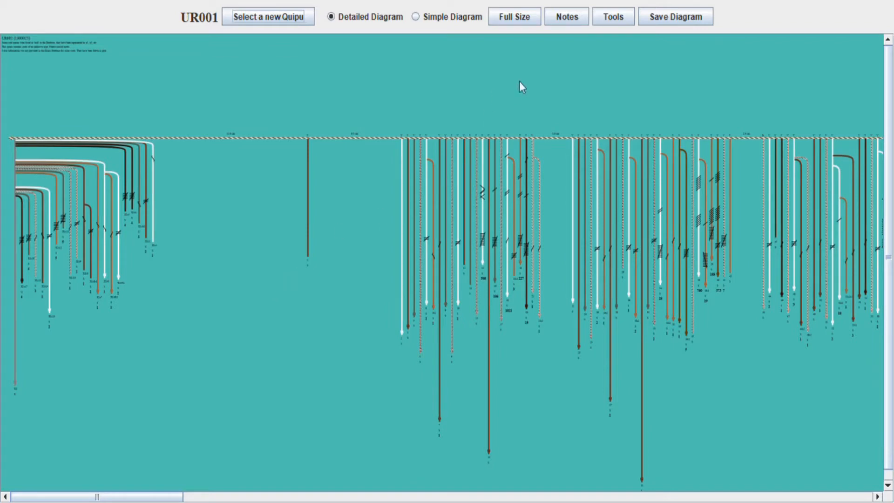
Enlarge UR001's detailed diagram to full size, scroll through it, and show the notes panel
{"action": "left_click", "coordinate": [529, 19]}
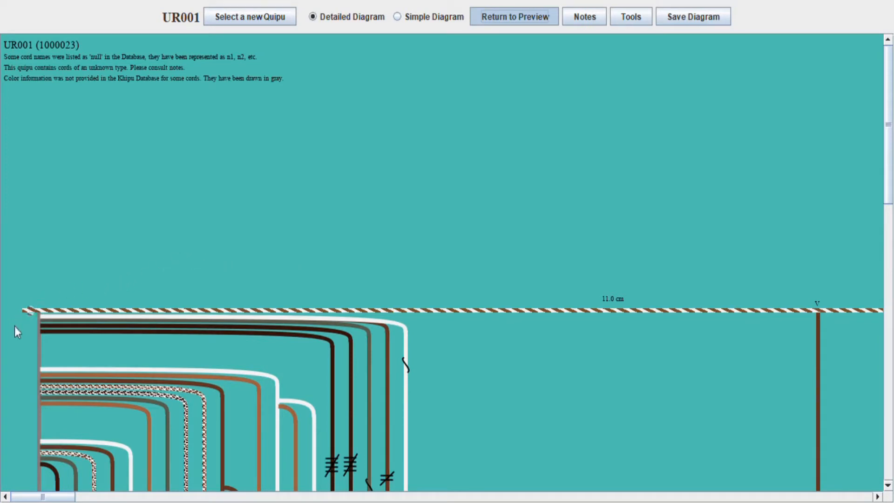
{"action": "scroll", "coordinate": [56, 298], "scroll_direction": "down", "scroll_amount": 10}
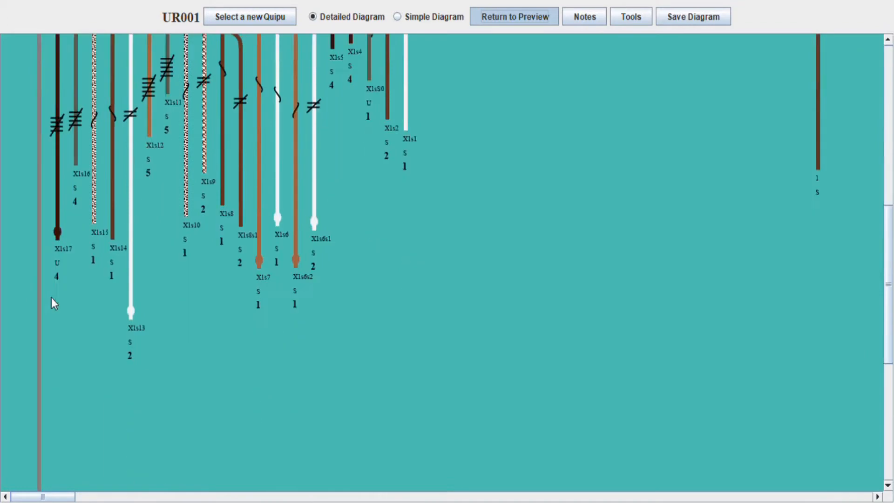
{"action": "scroll", "coordinate": [51, 298], "scroll_direction": "down", "scroll_amount": 4}
{"action": "scroll", "coordinate": [53, 298], "scroll_direction": "up", "scroll_amount": 15}
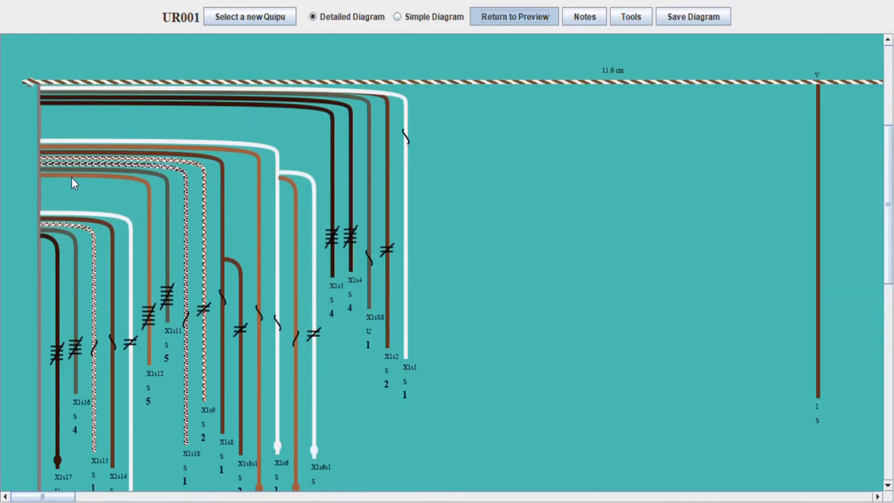
{"action": "scroll", "coordinate": [72, 178], "scroll_direction": "down", "scroll_amount": 12}
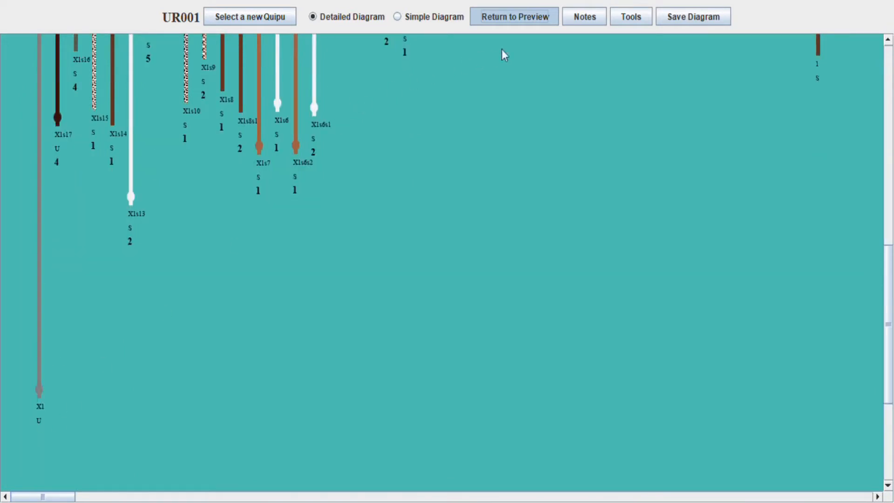
{"action": "left_click", "coordinate": [585, 19]}
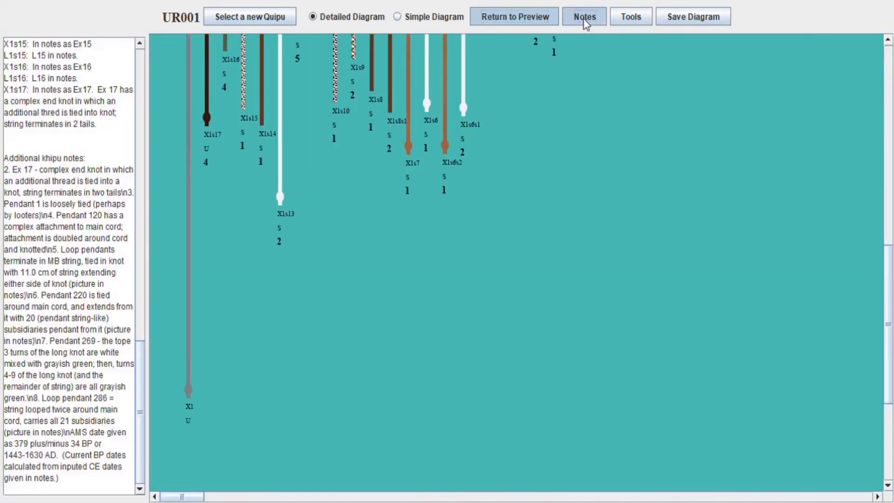
Read UR001's notes from the top, then hide the notes panel
{"action": "left_click_drag", "start_coordinate": [139, 386], "coordinate": [155, 85]}
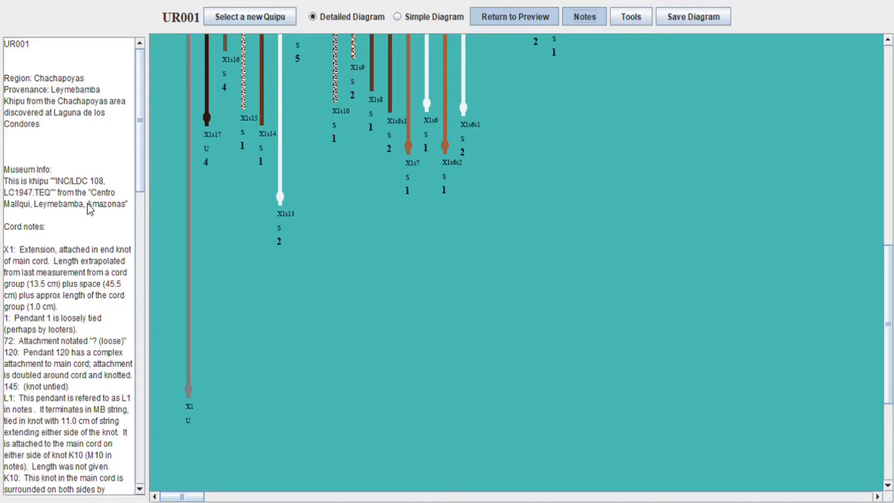
{"action": "left_click", "coordinate": [582, 19]}
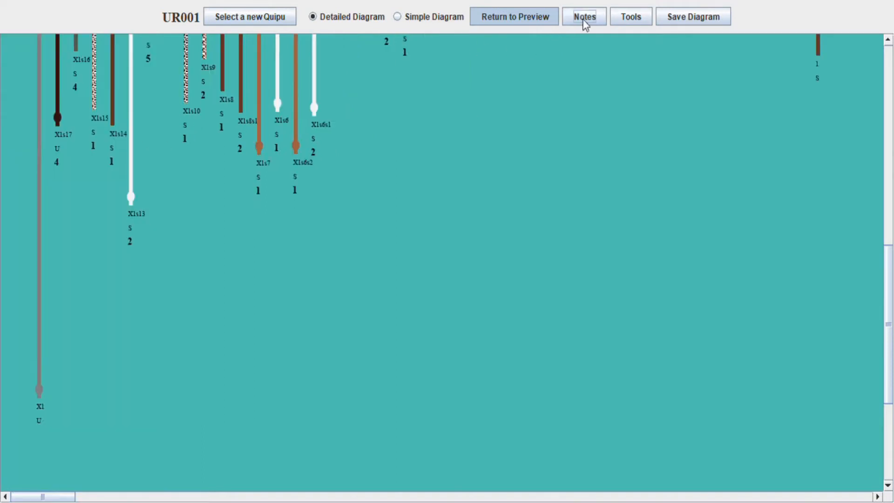
{"action": "scroll", "coordinate": [507, 125], "scroll_direction": "up", "scroll_amount": 10}
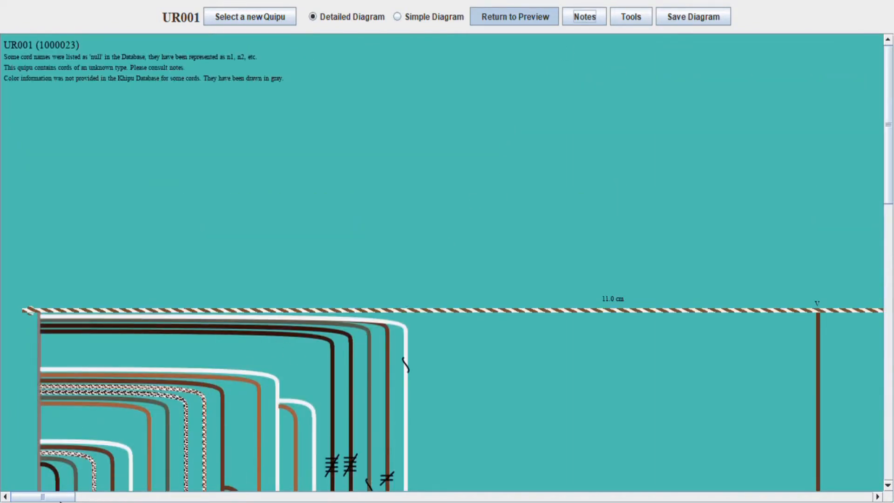
{"action": "left_click_drag", "start_coordinate": [61, 499], "coordinate": [119, 498]}
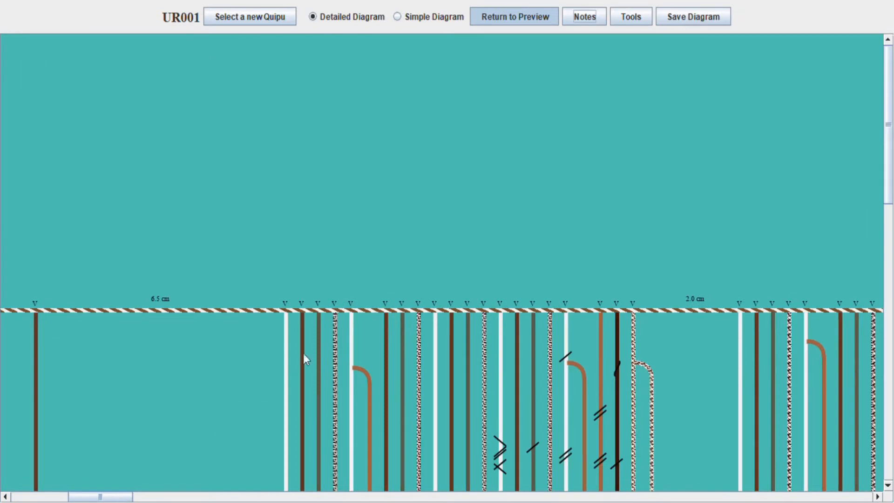
{"action": "scroll", "coordinate": [410, 284], "scroll_direction": "down", "scroll_amount": 5}
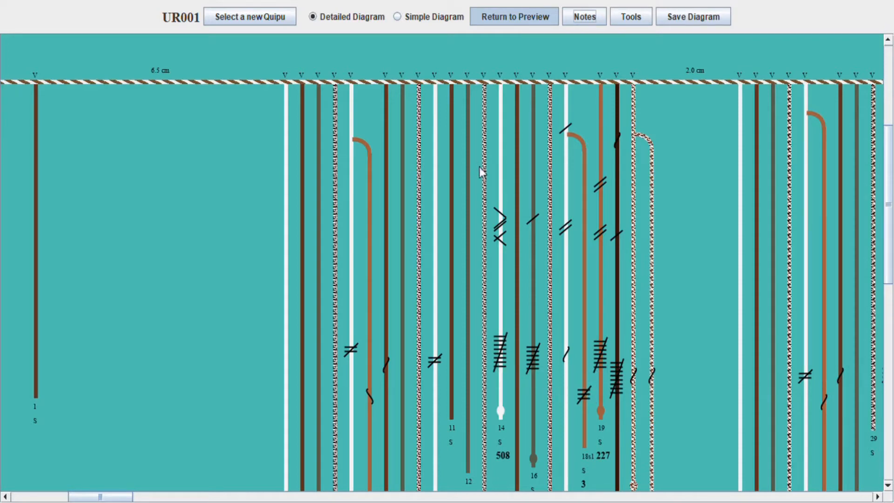
{"action": "scroll", "coordinate": [471, 112], "scroll_direction": "down", "scroll_amount": 5}
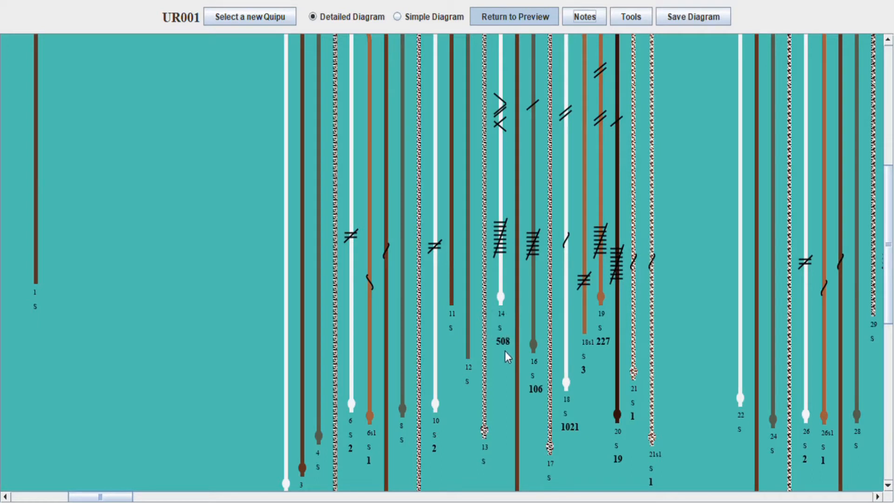
{"action": "scroll", "coordinate": [505, 352], "scroll_direction": "up", "scroll_amount": 5}
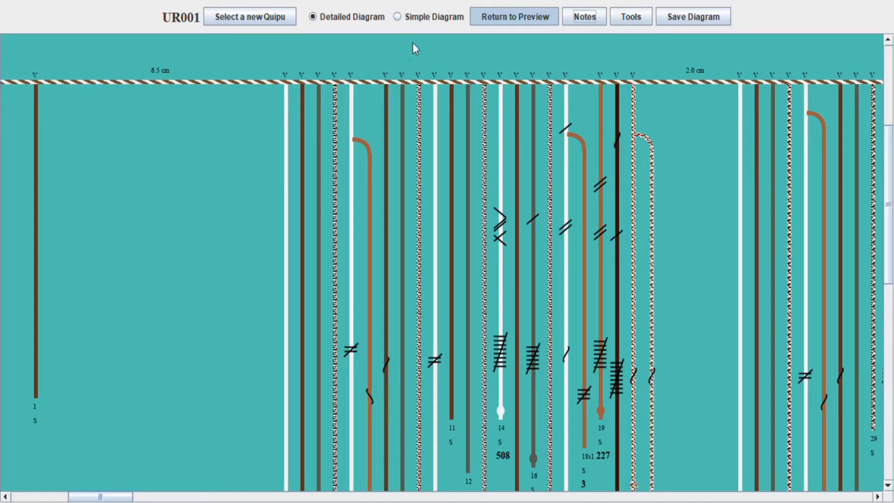
Switch UR001 to a simple diagram with [4, 4, 4, 4] cluster rows and show the tools options
{"action": "left_click", "coordinate": [420, 17]}
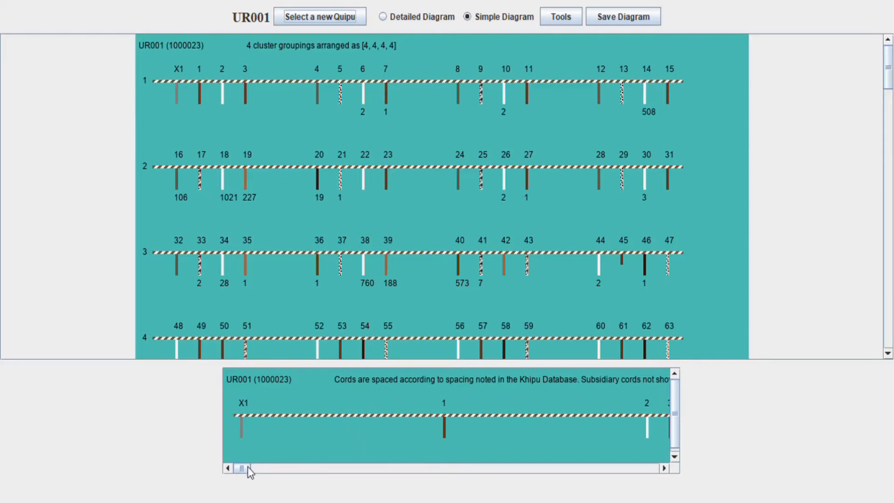
{"action": "left_click_drag", "start_coordinate": [247, 467], "coordinate": [261, 467]}
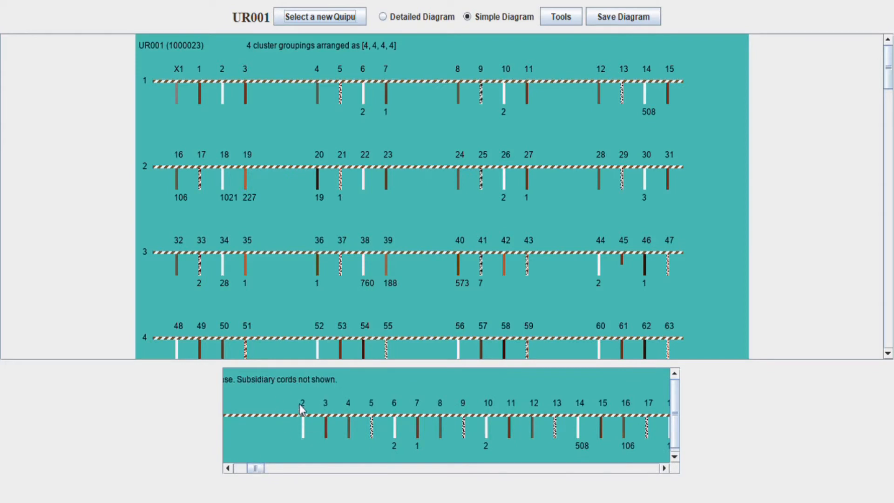
{"action": "left_click", "coordinate": [561, 19]}
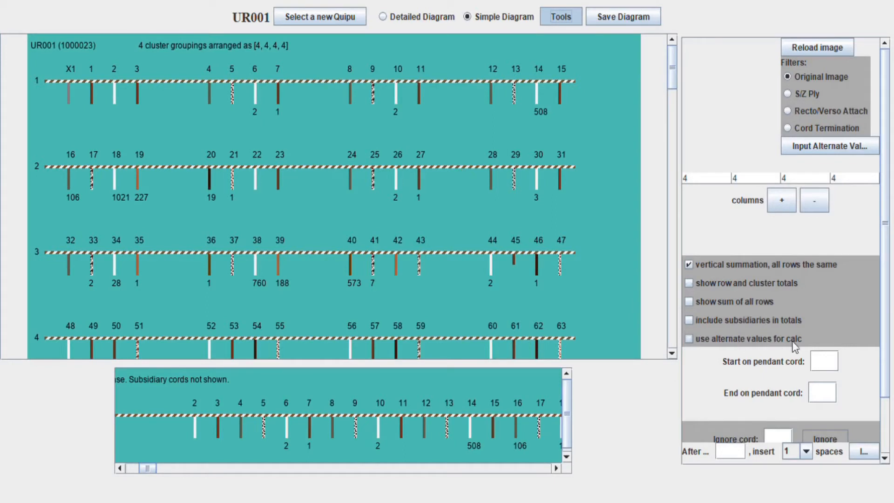
Set the pendant-cord range to start at 2 and end at 63, and reload the diagram
{"action": "left_click", "coordinate": [825, 363]}
{"action": "type", "text": "2"}
{"action": "left_click_drag", "start_coordinate": [154, 467], "coordinate": [207, 474]}
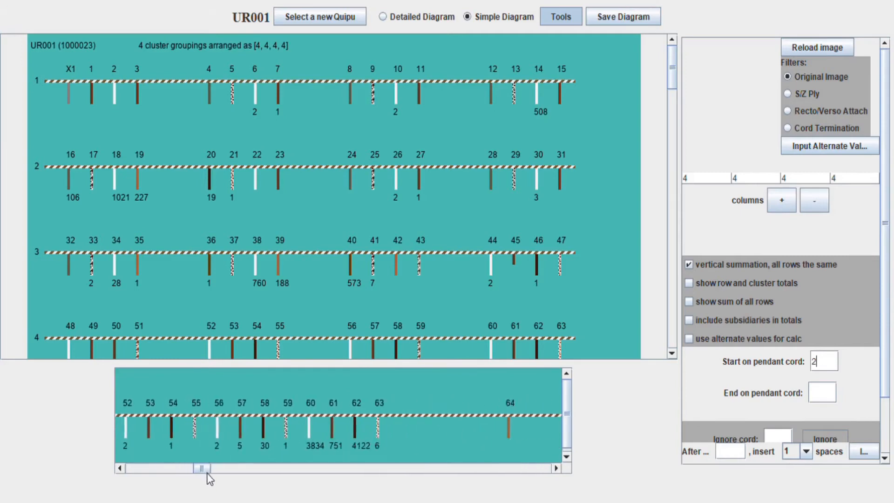
{"action": "left_click", "coordinate": [836, 393]}
{"action": "type", "text": "63"}
{"action": "left_click", "coordinate": [783, 46]}
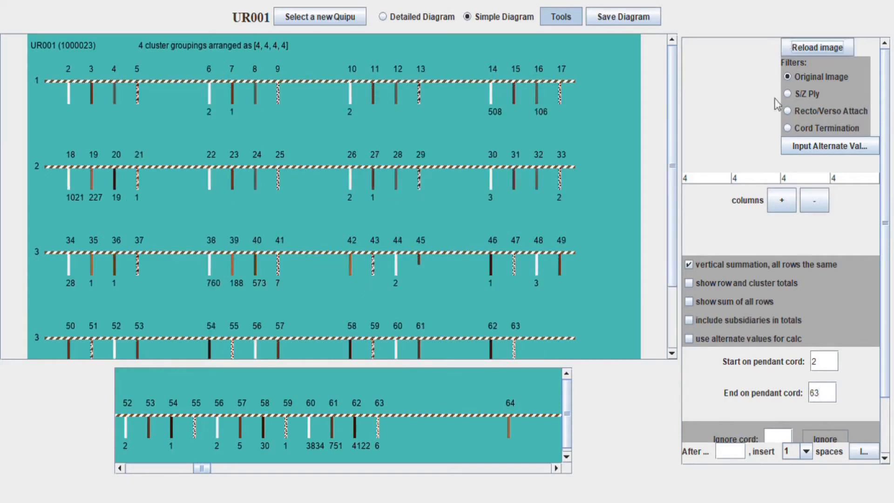
{"action": "scroll", "coordinate": [769, 321], "scroll_direction": "down", "scroll_amount": 3}
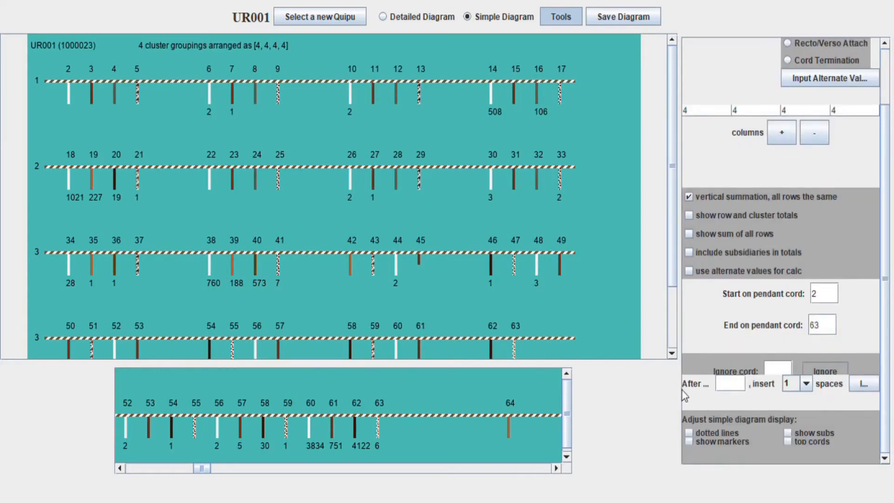
{"action": "scroll", "coordinate": [779, 331], "scroll_direction": "up", "scroll_amount": 1}
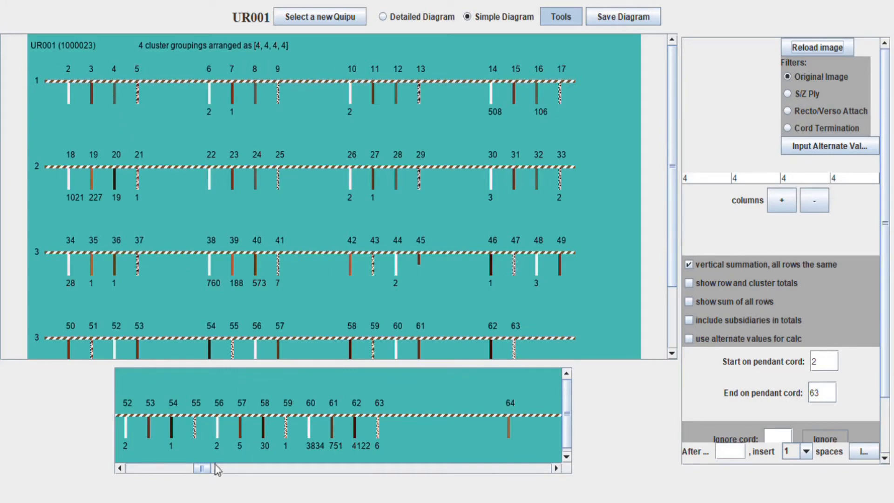
{"action": "left_click_drag", "start_coordinate": [207, 467], "coordinate": [156, 477]}
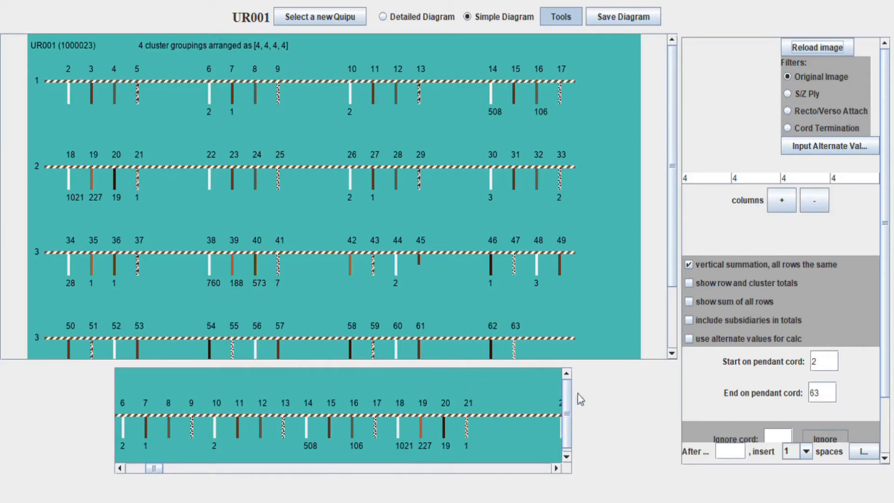
Add a fifth cluster column so each row holds five four-cord clusters, and reload
{"action": "left_click", "coordinate": [790, 208]}
{"action": "left_click", "coordinate": [817, 46]}
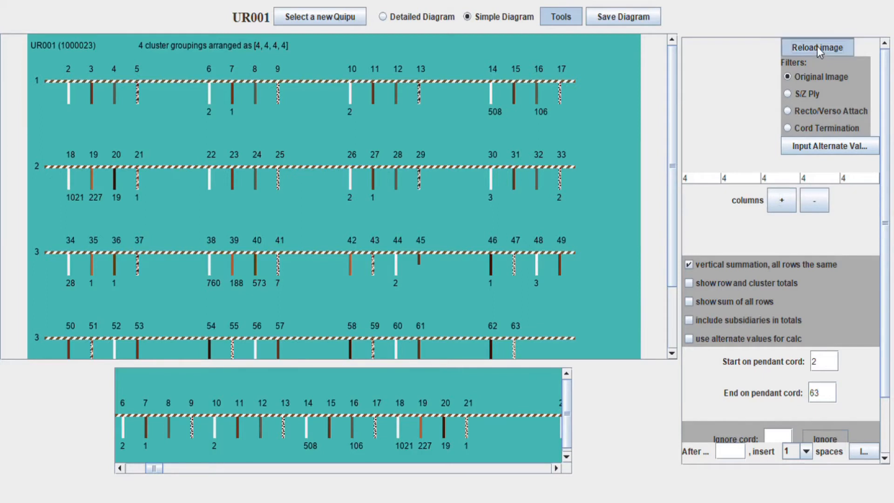
{"action": "left_click_drag", "start_coordinate": [170, 353], "coordinate": [277, 364]}
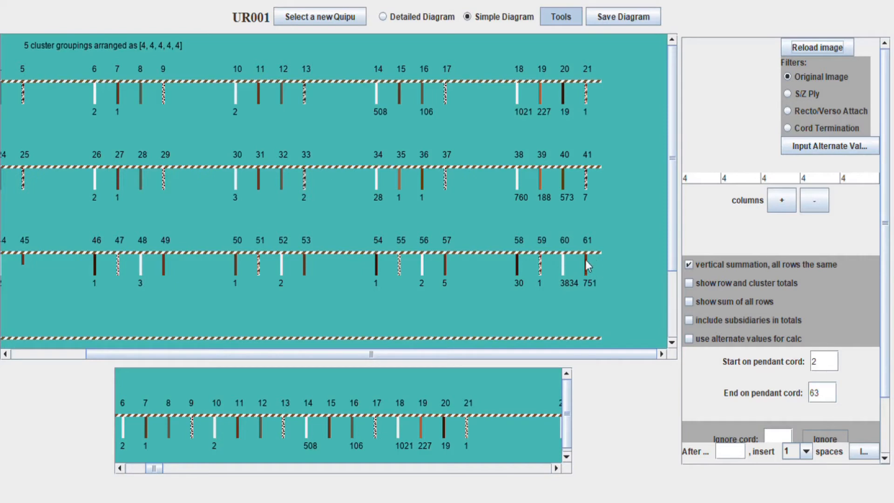
{"action": "left_click_drag", "start_coordinate": [384, 357], "coordinate": [263, 361]}
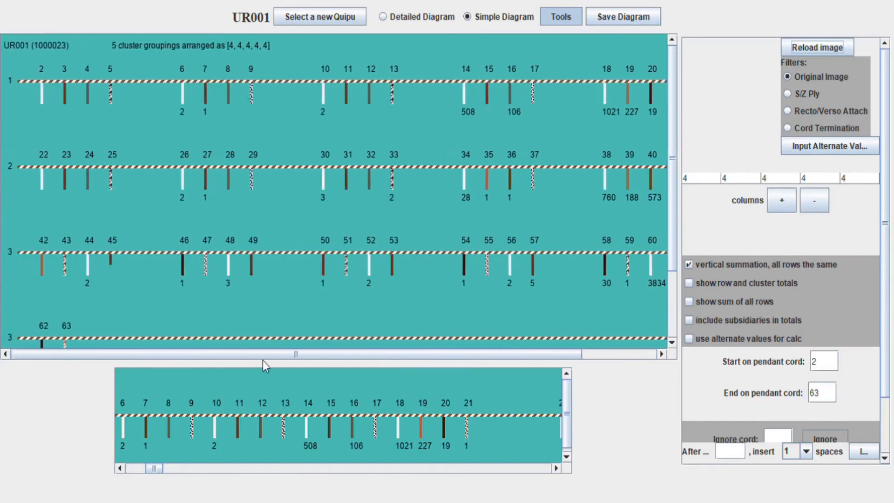
{"action": "left_click_drag", "start_coordinate": [159, 468], "coordinate": [187, 467]}
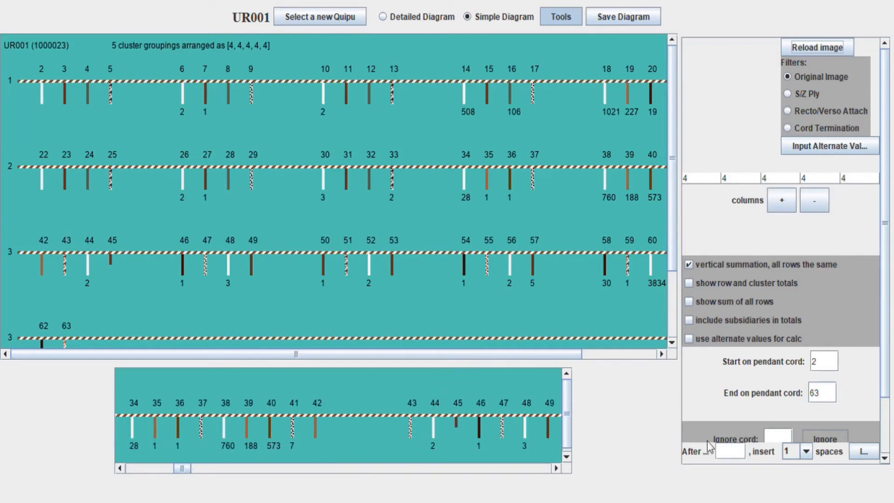
Ignore pendant cords 42 and 43 in the simple diagram
{"action": "type", "text": "42"}
{"action": "left_click", "coordinate": [824, 439]}
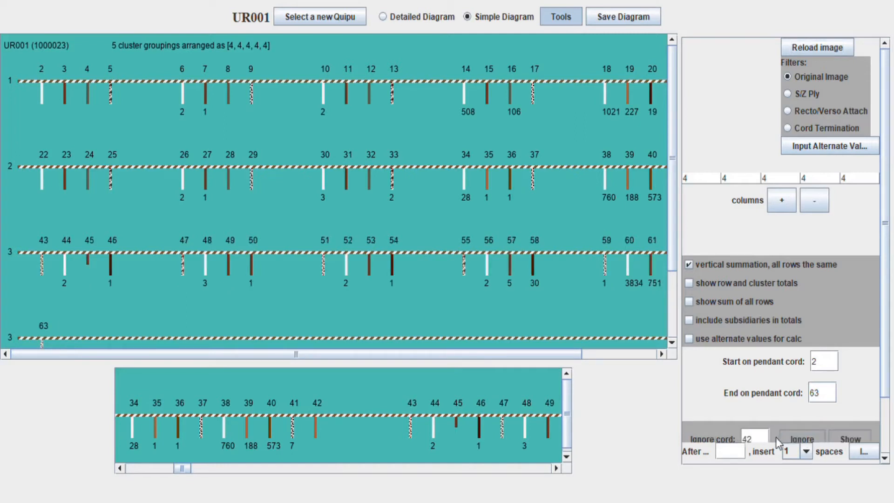
{"action": "key", "text": "BackSpace"}
{"action": "key", "text": "BackSpace"}
{"action": "type", "text": "43"}
{"action": "left_click", "coordinate": [801, 440]}
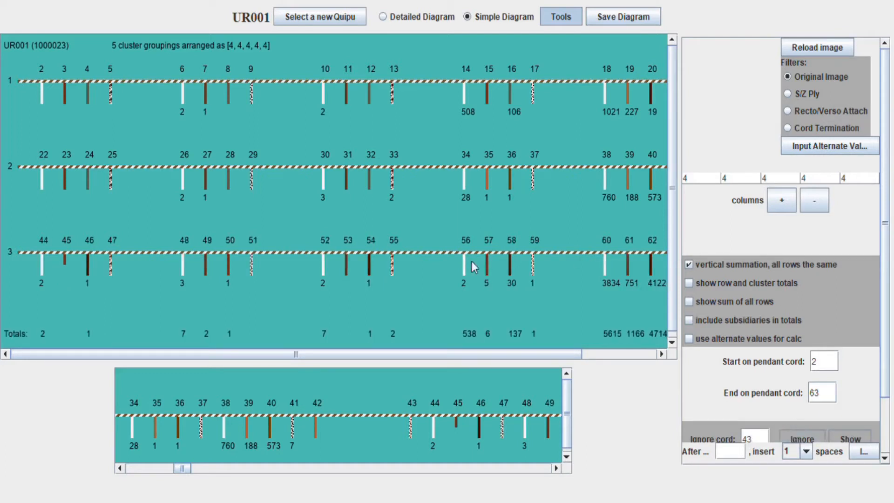
{"action": "mouse_move", "coordinate": [415, 353]}
{"action": "left_mouse_down"}
{"action": "mouse_move", "coordinate": [444, 345]}
{"action": "mouse_move", "coordinate": [409, 356]}
{"action": "left_mouse_up"}
{"action": "left_click_drag", "start_coordinate": [200, 356], "coordinate": [303, 362]}
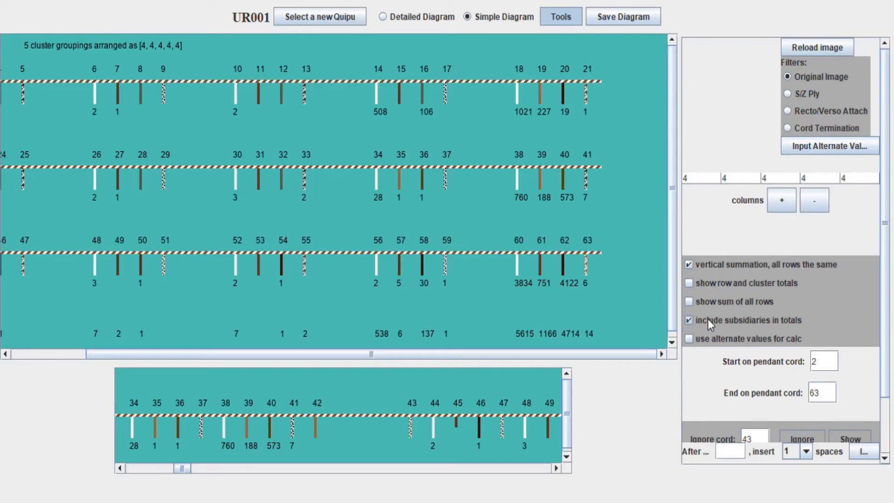
{"action": "left_click", "coordinate": [814, 46]}
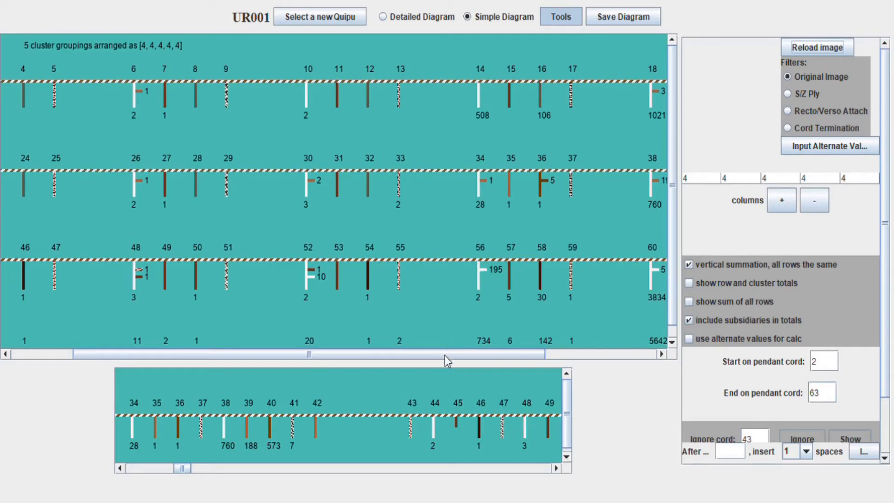
{"action": "left_click_drag", "start_coordinate": [445, 356], "coordinate": [513, 359]}
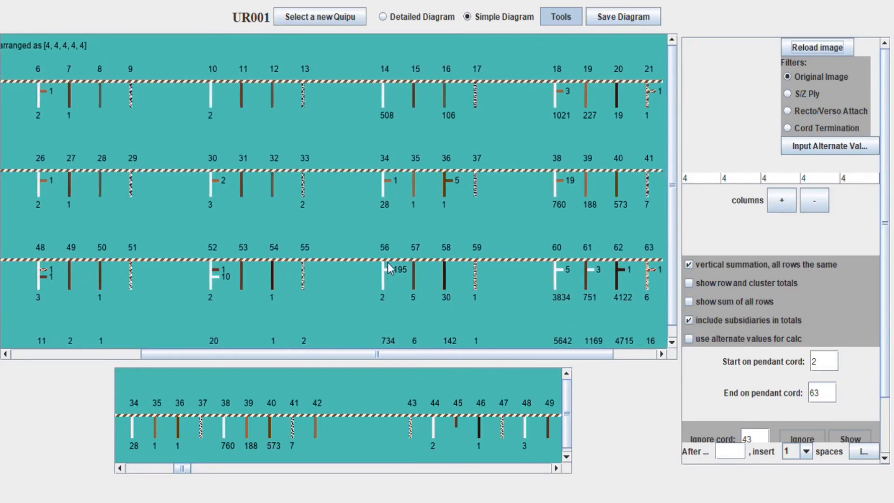
{"action": "left_click_drag", "start_coordinate": [428, 361], "coordinate": [465, 359]}
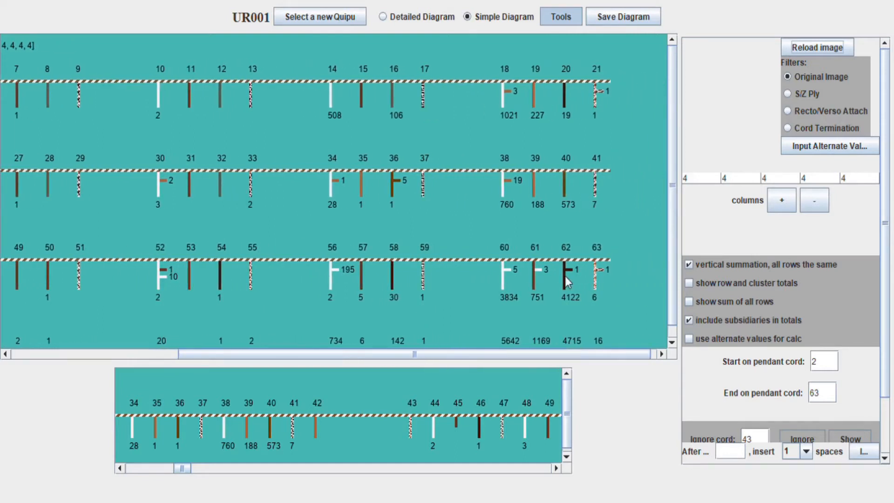
{"action": "scroll", "coordinate": [561, 279], "scroll_direction": "down", "scroll_amount": 1}
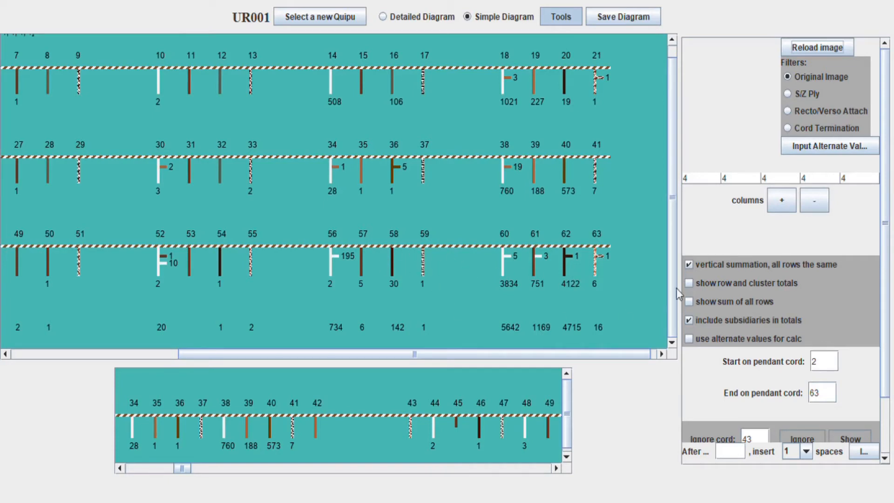
{"action": "scroll", "coordinate": [768, 328], "scroll_direction": "down", "scroll_amount": 3}
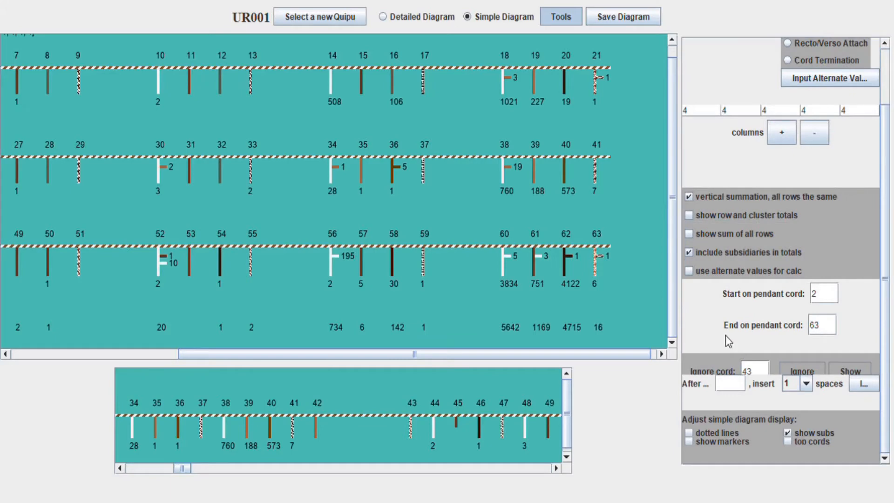
Hide subsidiary cords so totals drop to 538, 5615 and 1166, without dotted row separators
{"action": "left_click", "coordinate": [706, 431]}
{"action": "left_click_drag", "start_coordinate": [465, 354], "coordinate": [413, 335]}
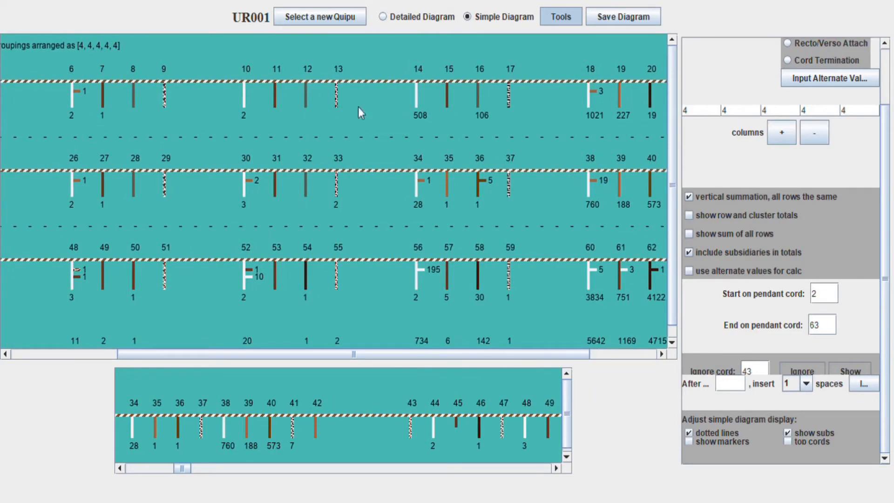
{"action": "left_click_drag", "start_coordinate": [416, 355], "coordinate": [484, 356]}
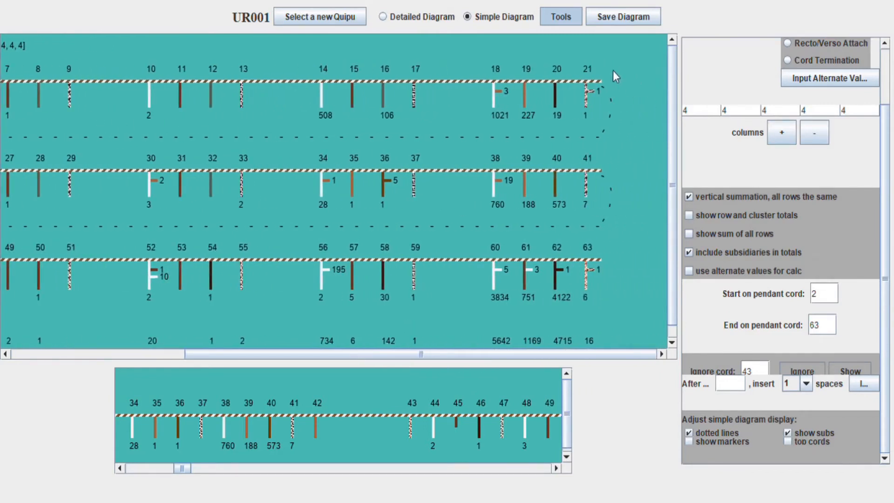
{"action": "left_click_drag", "start_coordinate": [392, 355], "coordinate": [241, 355]}
{"action": "left_click_drag", "start_coordinate": [164, 351], "coordinate": [76, 338]}
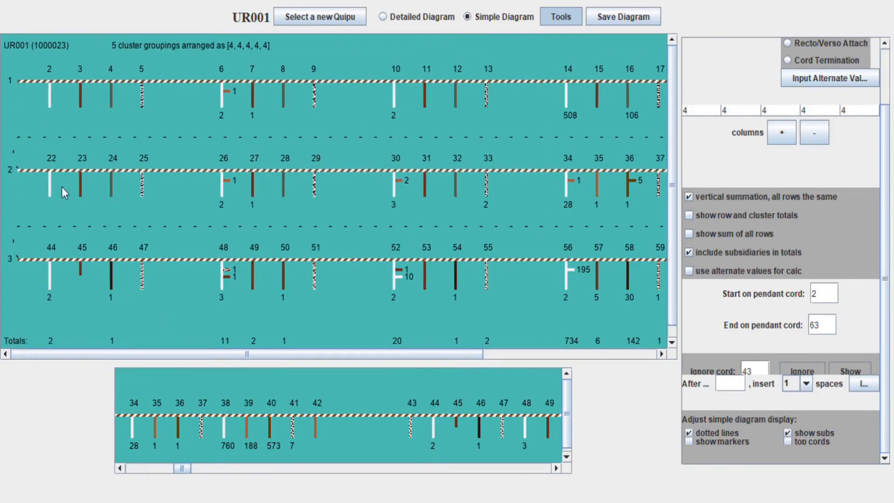
{"action": "left_click", "coordinate": [786, 433]}
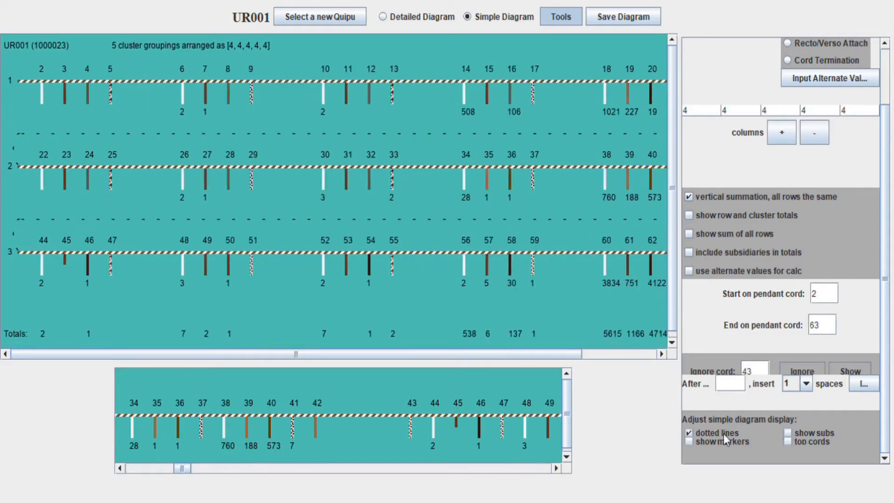
{"action": "left_click", "coordinate": [690, 434]}
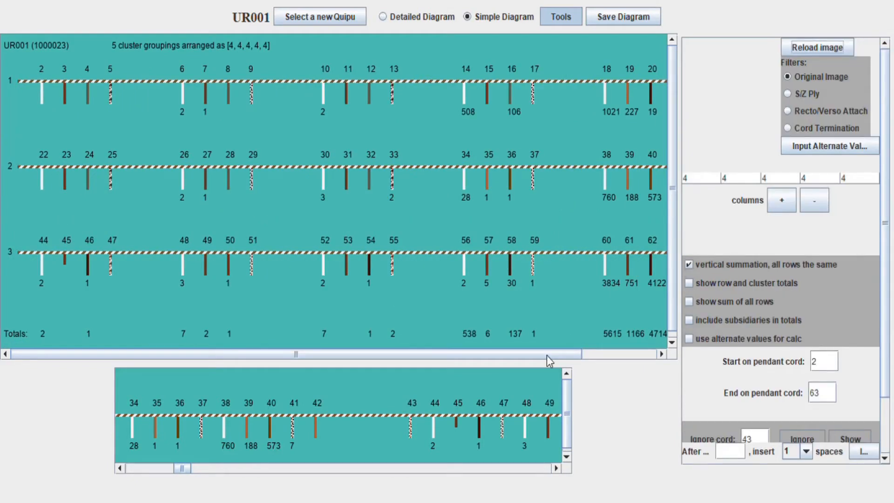
{"action": "left_click_drag", "start_coordinate": [547, 356], "coordinate": [621, 354]}
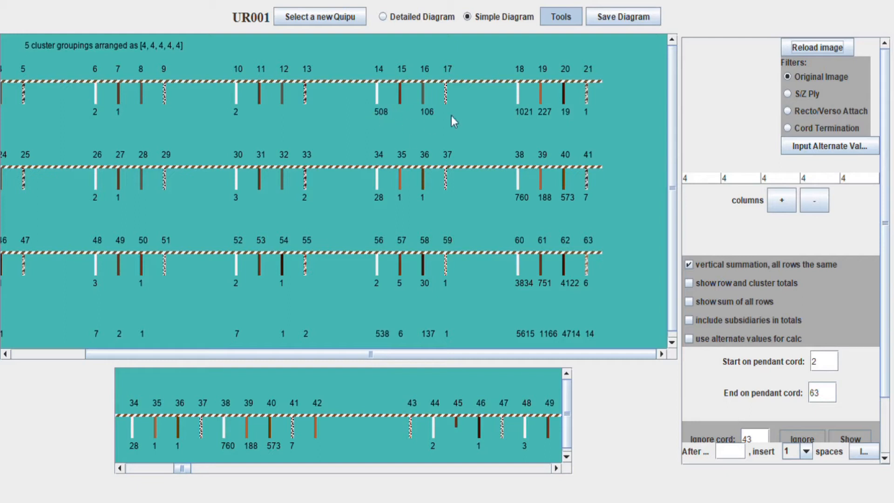
{"action": "left_click", "coordinate": [820, 148]}
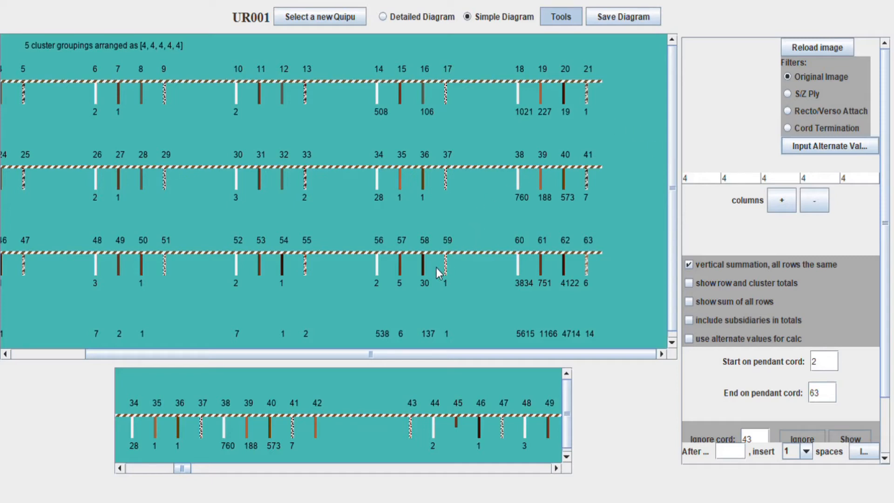
Load alternate values for cords 14, 16 and 18, but keep totals on original values
{"action": "left_click", "coordinate": [484, 270]}
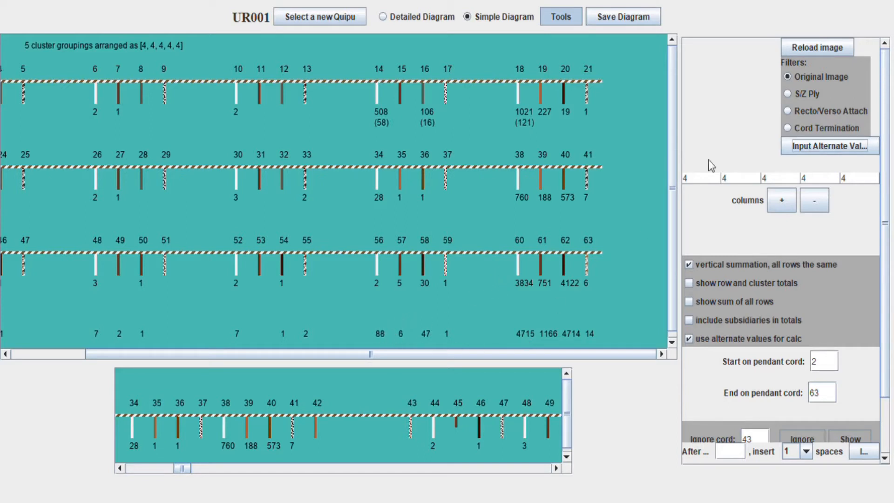
{"action": "left_click", "coordinate": [709, 339]}
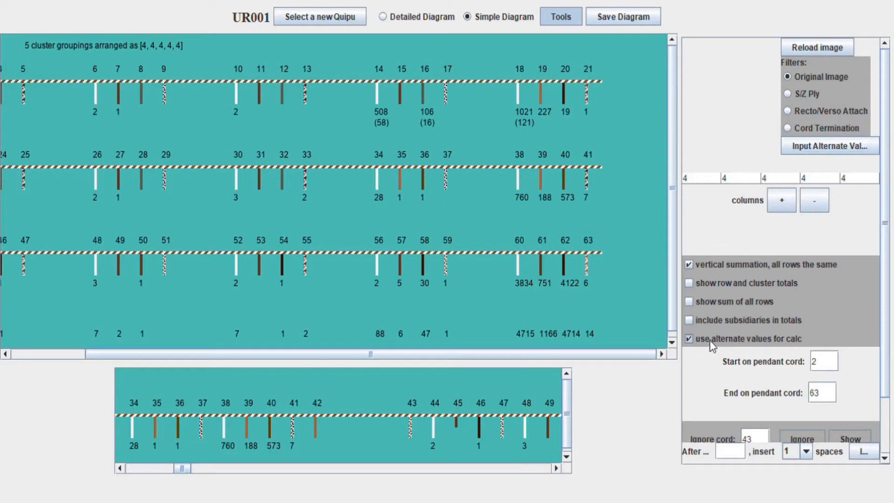
{"action": "left_click", "coordinate": [792, 45]}
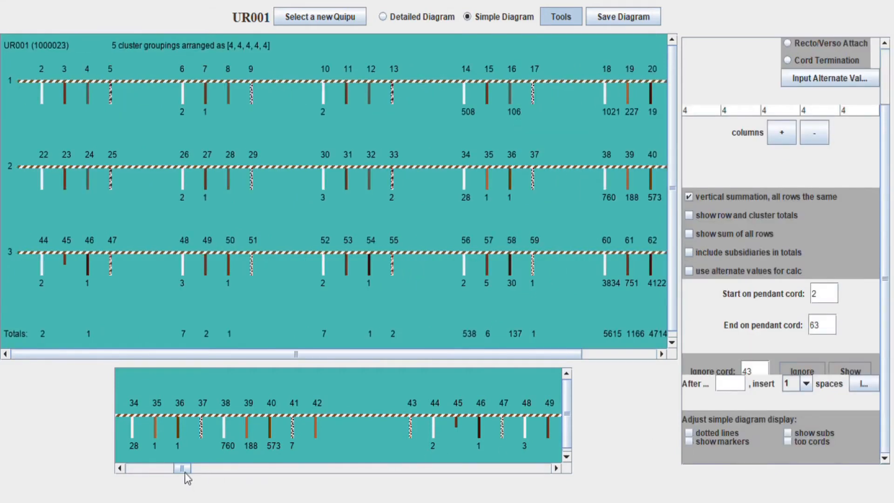
{"action": "left_click_drag", "start_coordinate": [184, 468], "coordinate": [220, 474]}
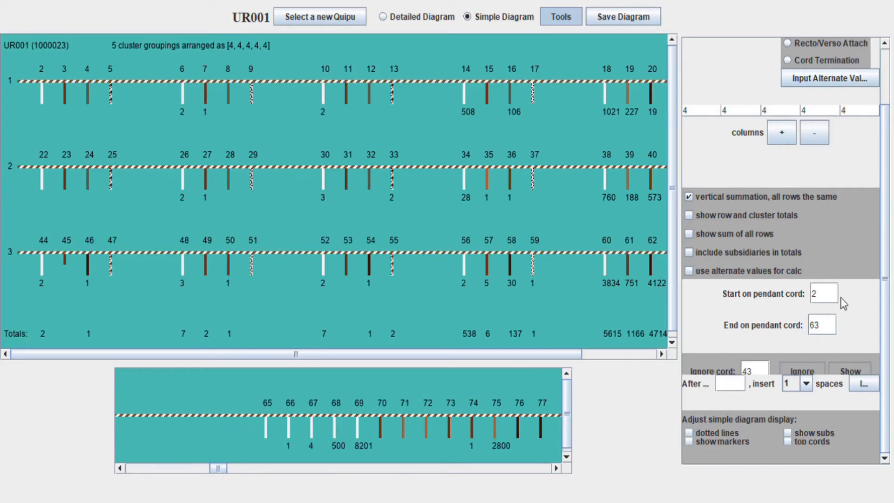
Set the pendant-cord range to 65 through 150 and reload the diagram
{"action": "type", "text": "65"}
{"action": "left_click_drag", "start_coordinate": [836, 327], "coordinate": [805, 325]}
{"action": "type", "text": "150"}
{"action": "scroll", "coordinate": [790, 113], "scroll_direction": "up", "scroll_amount": 3}
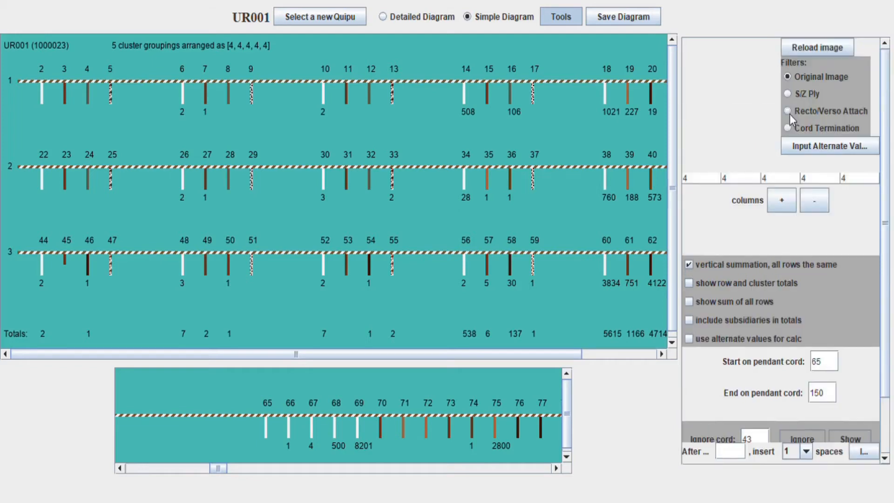
{"action": "left_click", "coordinate": [802, 46]}
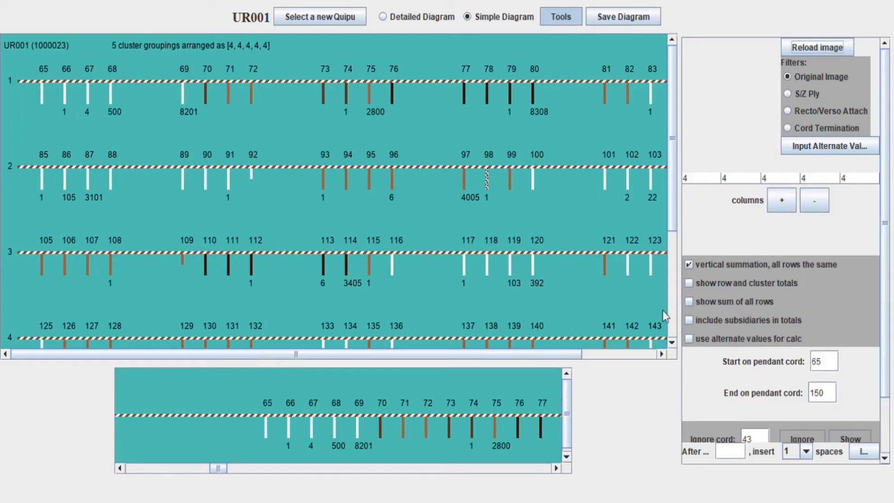
{"action": "left_click_drag", "start_coordinate": [219, 470], "coordinate": [236, 478]}
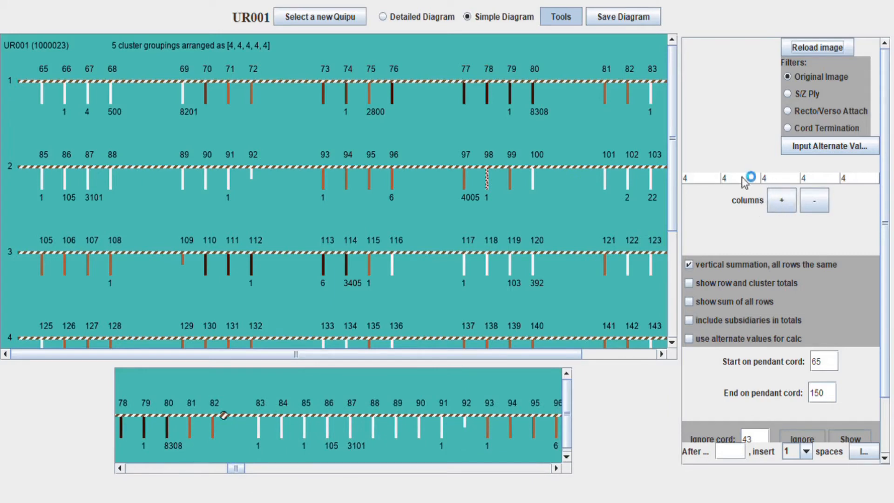
{"action": "scroll", "coordinate": [552, 258], "scroll_direction": "down", "scroll_amount": 3}
{"action": "scroll", "coordinate": [556, 257], "scroll_direction": "up", "scroll_amount": 3}
{"action": "mouse_move", "coordinate": [237, 471]}
{"action": "left_mouse_down"}
{"action": "mouse_move", "coordinate": [221, 471]}
{"action": "mouse_move", "coordinate": [228, 478]}
{"action": "left_mouse_up"}
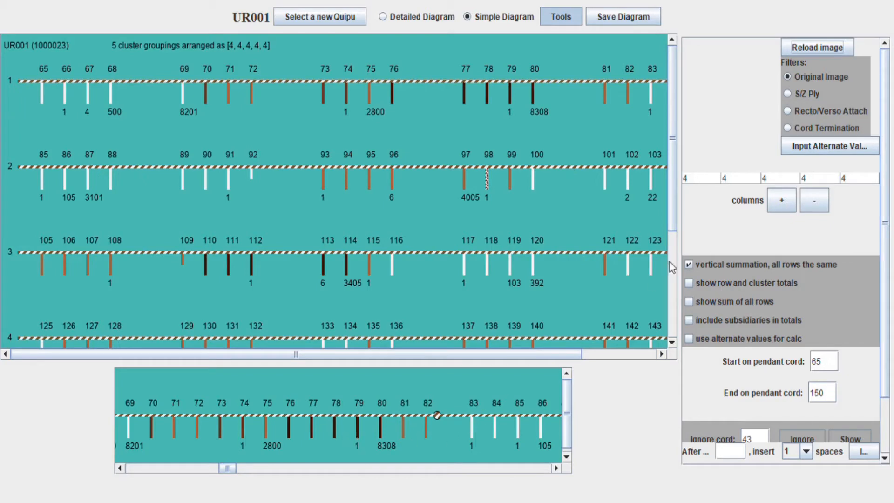
Lay out rows as a 5-cord and a 13-cord cluster without vertical summation, and reload
{"action": "left_click", "coordinate": [814, 207]}
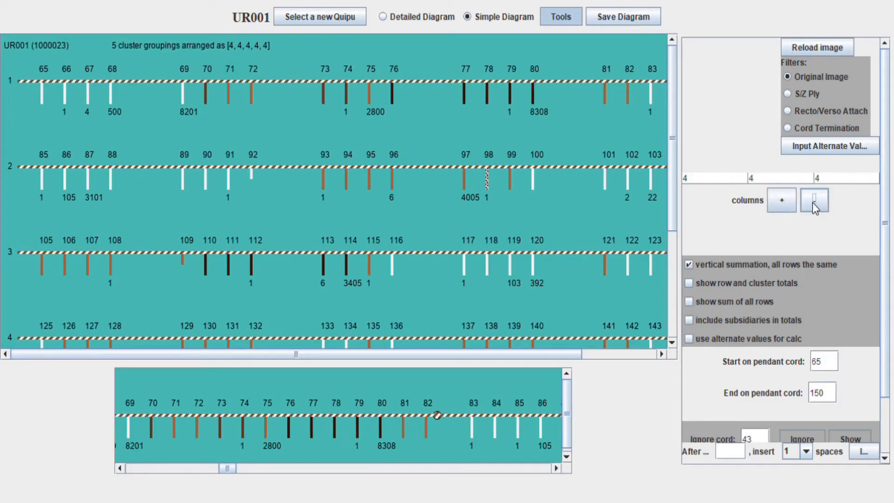
{"action": "left_click", "coordinate": [739, 179]}
{"action": "left_click", "coordinate": [731, 203]}
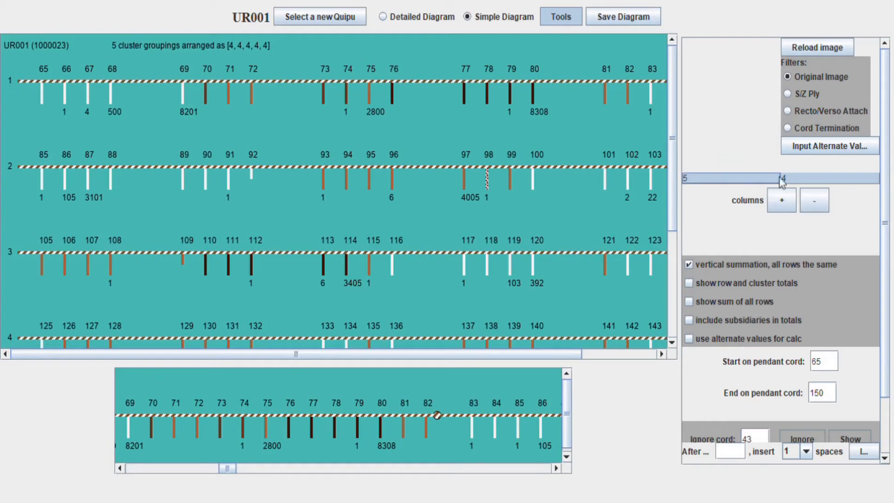
{"action": "left_click", "coordinate": [824, 178]}
{"action": "scroll", "coordinate": [857, 274], "scroll_direction": "down", "scroll_amount": 1}
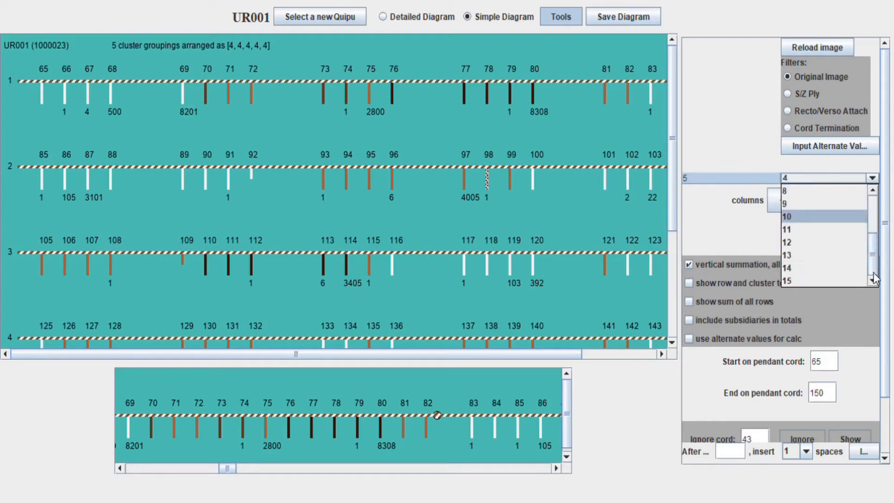
{"action": "left_click", "coordinate": [841, 258]}
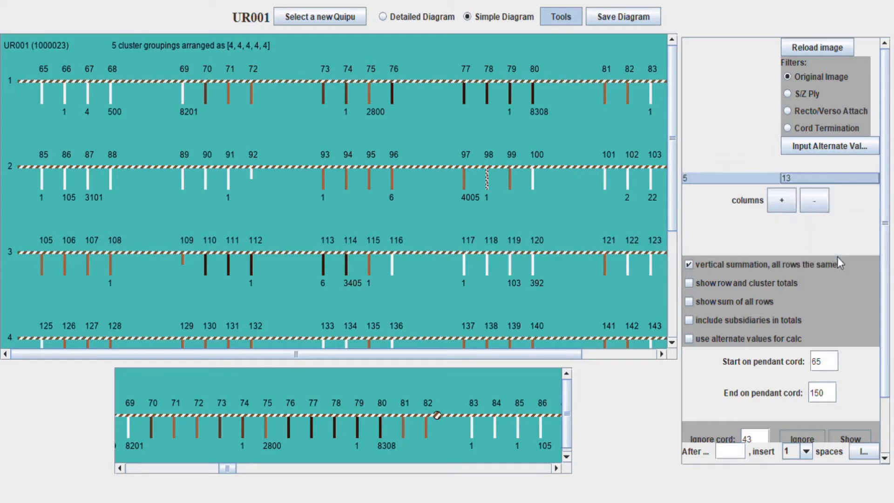
{"action": "left_click", "coordinate": [689, 264]}
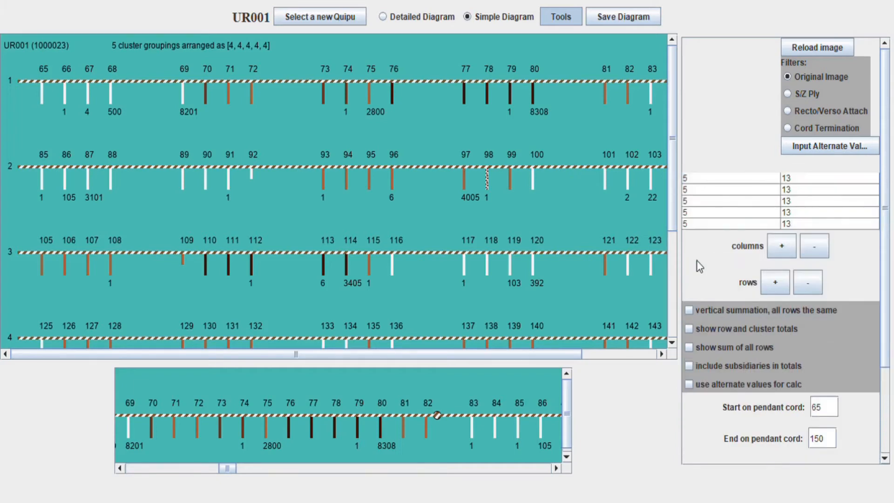
{"action": "left_click", "coordinate": [821, 49]}
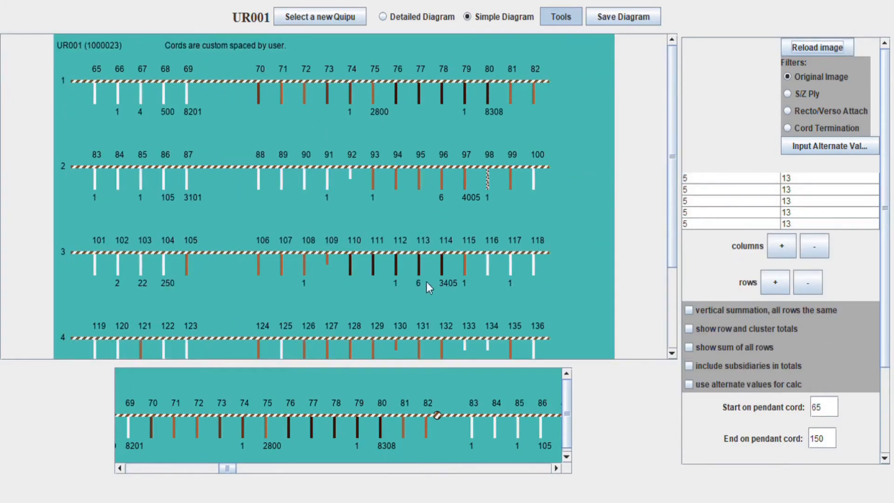
Show cord markers on the diagram rows, such as at cords 83, 99, 115 and 131
{"action": "scroll", "coordinate": [403, 213], "scroll_direction": "down", "scroll_amount": 3}
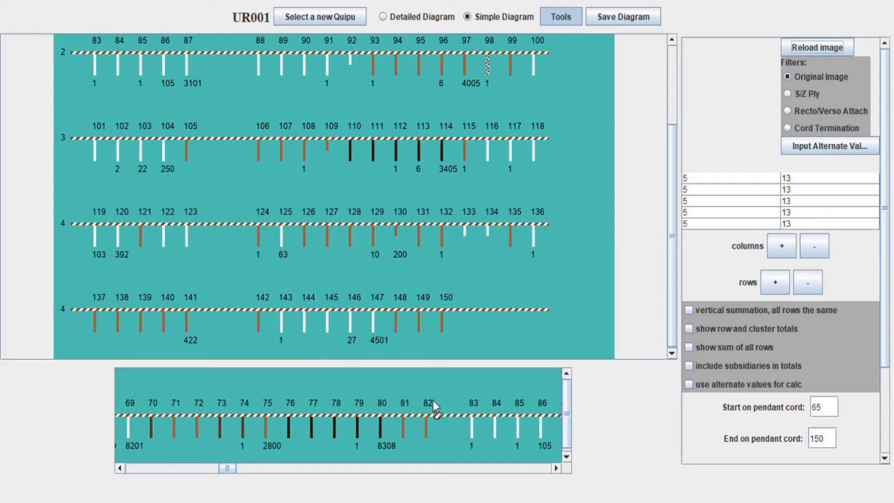
{"action": "scroll", "coordinate": [729, 353], "scroll_direction": "down", "scroll_amount": 3}
{"action": "left_click", "coordinate": [697, 443]}
Set row 2's clusters to 10 and 7 cords and reload the diagram
{"action": "scroll", "coordinate": [529, 258], "scroll_direction": "up", "scroll_amount": 3}
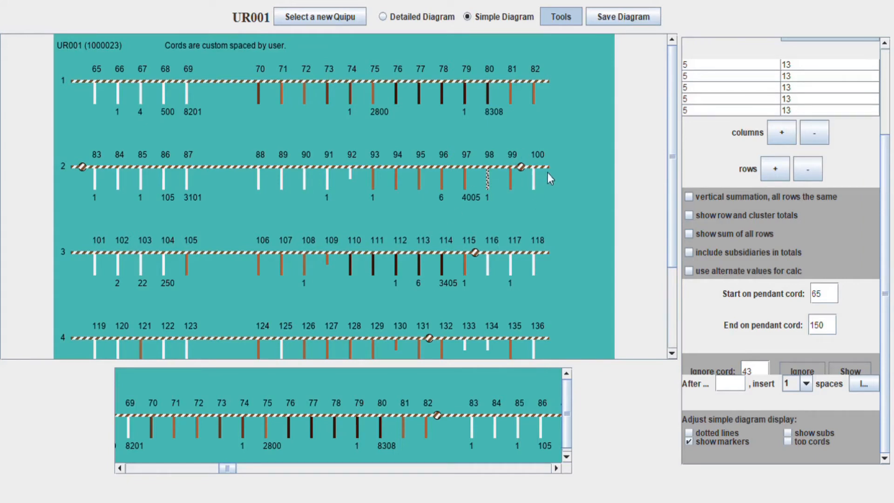
{"action": "scroll", "coordinate": [719, 189], "scroll_direction": "up", "scroll_amount": 3}
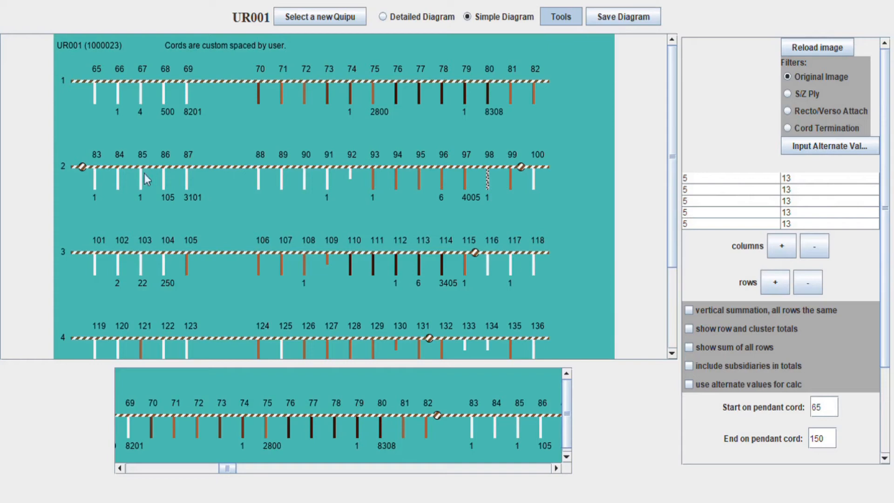
{"action": "left_click", "coordinate": [700, 189]}
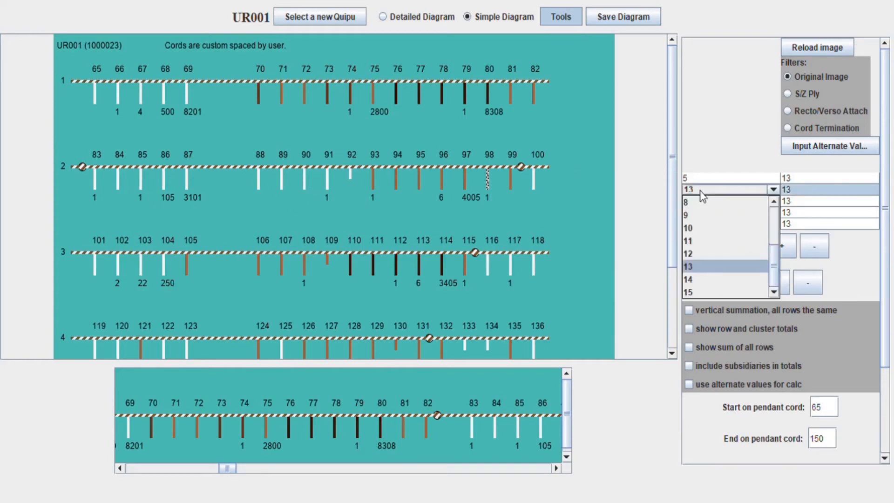
{"action": "left_click", "coordinate": [706, 228]}
{"action": "left_click", "coordinate": [810, 191]}
{"action": "left_click", "coordinate": [809, 203]}
{"action": "left_click", "coordinate": [817, 48]}
{"action": "left_click", "coordinate": [816, 191]}
{"action": "left_click", "coordinate": [814, 279]}
{"action": "left_click", "coordinate": [817, 48]}
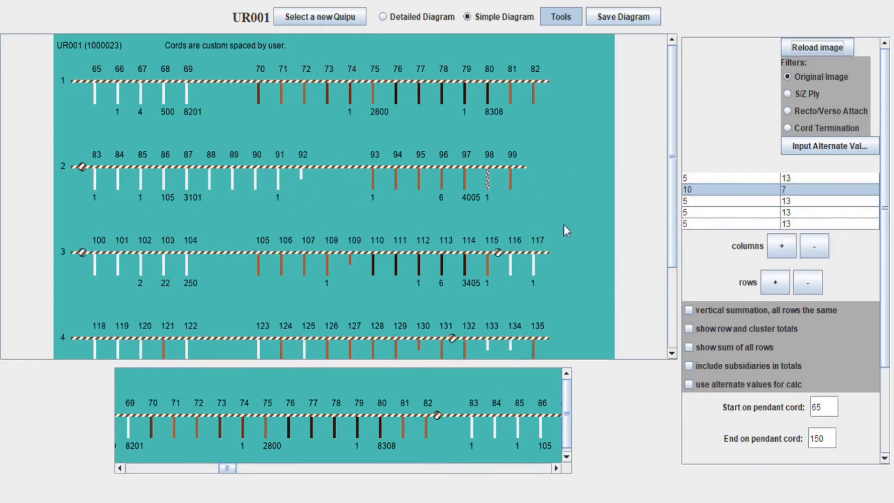
Make row 3's second cluster 11 cords and set row 4 to 10 and 6
{"action": "left_click_drag", "start_coordinate": [671, 121], "coordinate": [672, 200]}
{"action": "left_click", "coordinate": [811, 201]}
{"action": "left_click", "coordinate": [808, 303]}
{"action": "left_click", "coordinate": [817, 48]}
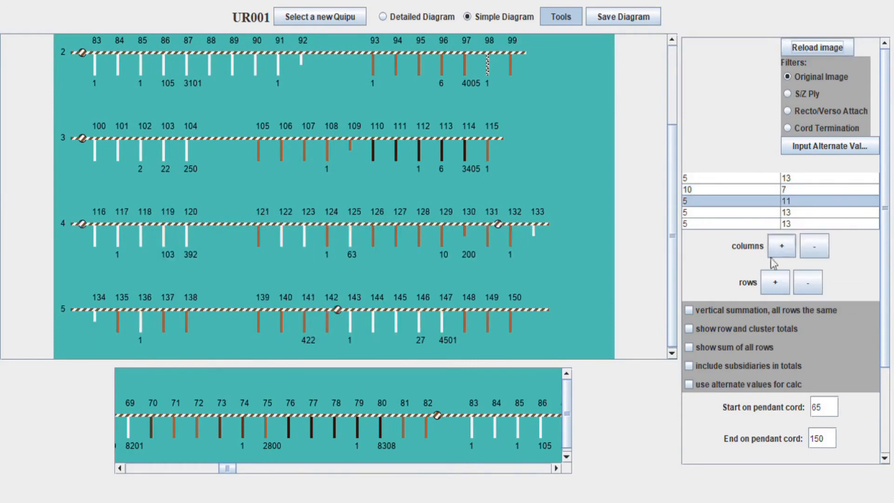
{"action": "left_click", "coordinate": [746, 213]}
{"action": "left_click", "coordinate": [736, 303]}
{"action": "left_click", "coordinate": [812, 213]}
{"action": "left_click", "coordinate": [813, 252]}
{"action": "left_click", "coordinate": [817, 48]}
Set row 5's second cluster to 6 cords and redraw the diagram
{"action": "left_click_drag", "start_coordinate": [672, 204], "coordinate": [671, 254]}
{"action": "left_click", "coordinate": [813, 224]}
{"action": "left_click", "coordinate": [814, 262]}
{"action": "left_click", "coordinate": [817, 48]}
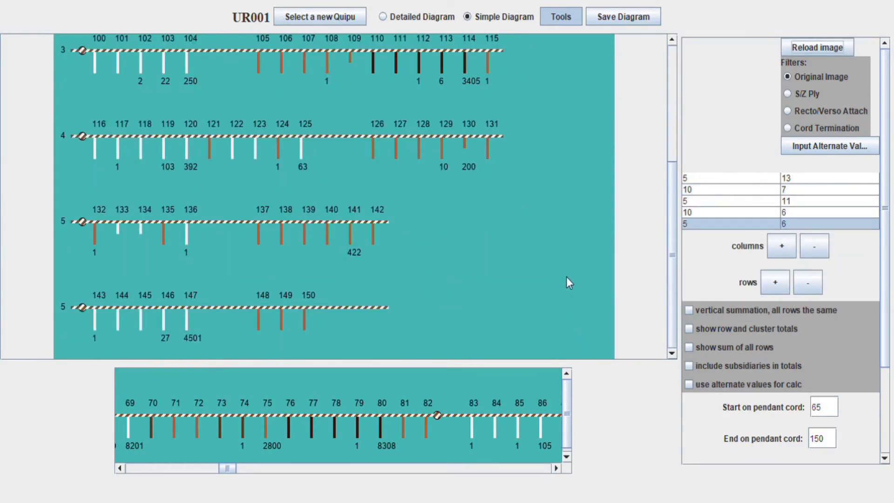
{"action": "scroll", "coordinate": [605, 289], "scroll_direction": "up", "scroll_amount": 3}
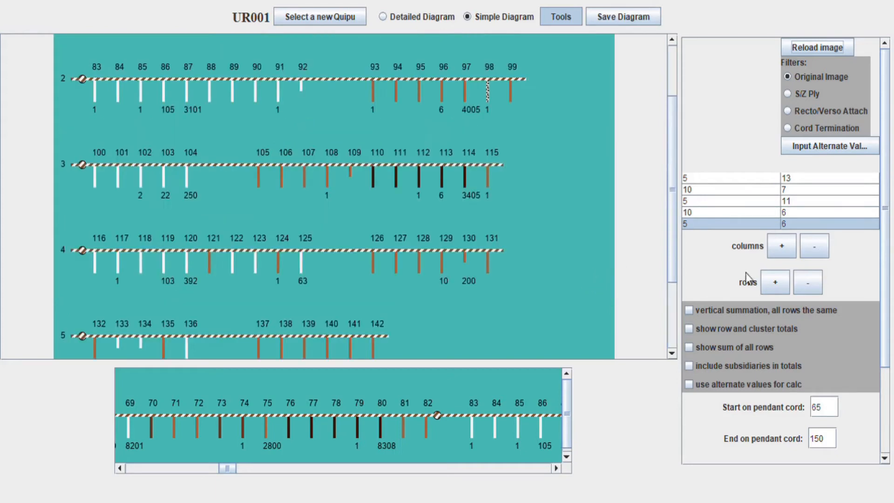
Briefly show row and cluster totals, then hide them and redraw UR001 without sums
{"action": "left_click", "coordinate": [711, 333]}
{"action": "left_click", "coordinate": [814, 48]}
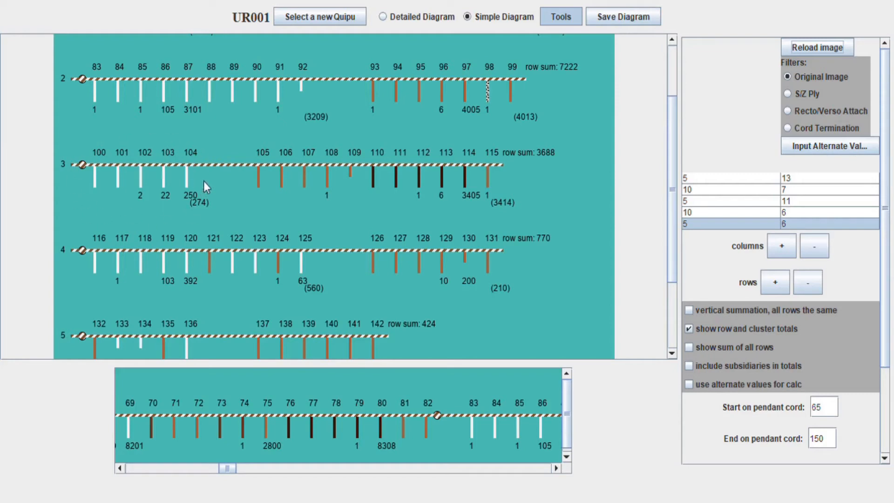
{"action": "scroll", "coordinate": [331, 198], "scroll_direction": "up", "scroll_amount": 3}
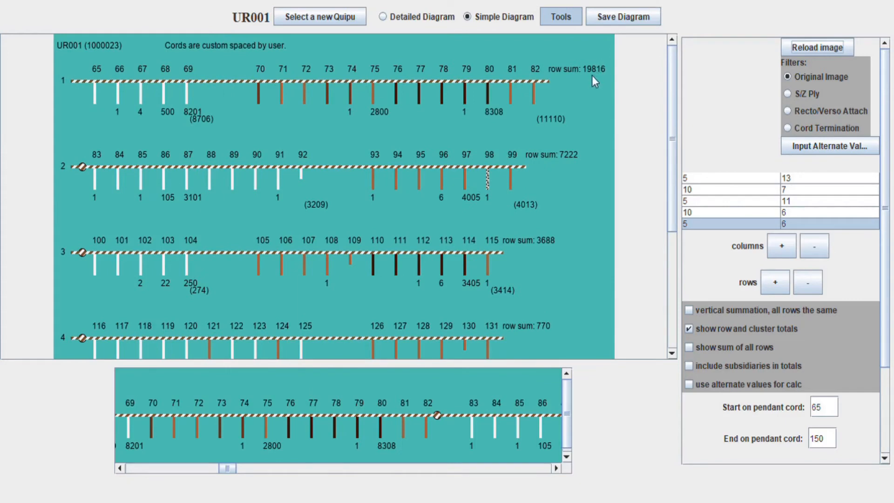
{"action": "left_click", "coordinate": [691, 331]}
{"action": "left_click", "coordinate": [823, 48]}
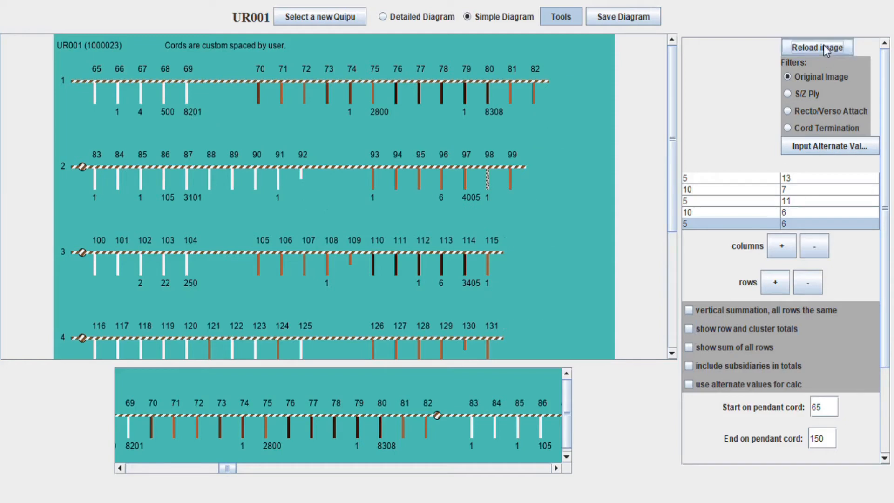
Apply the Recto/Verso Attach filter and reload, then scroll down through the coloured cords
{"action": "left_click", "coordinate": [788, 111]}
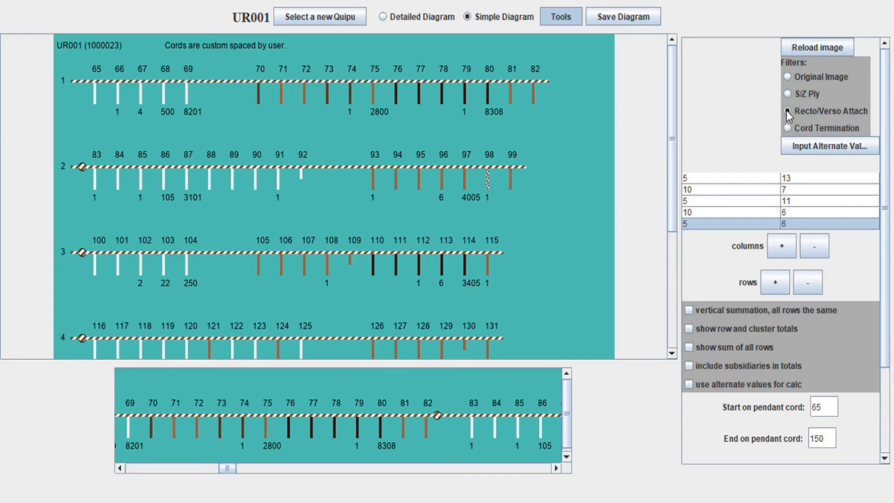
{"action": "left_click", "coordinate": [801, 49]}
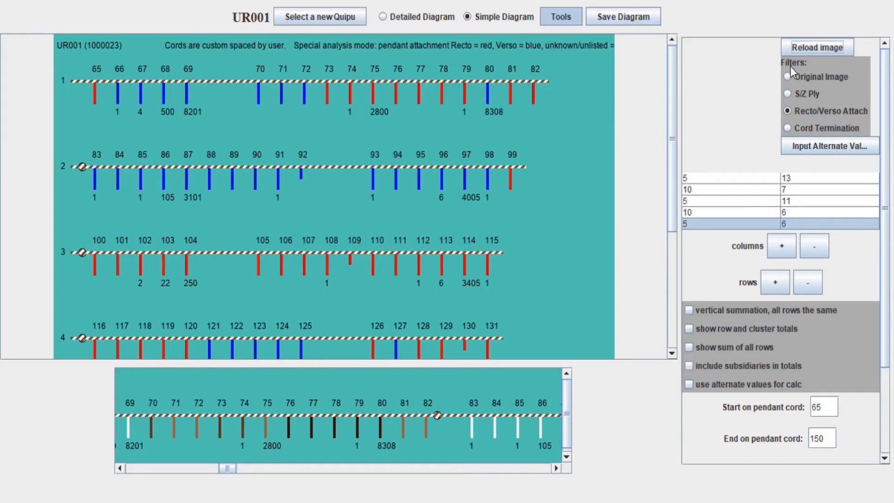
{"action": "scroll", "coordinate": [559, 138], "scroll_direction": "down", "scroll_amount": 3}
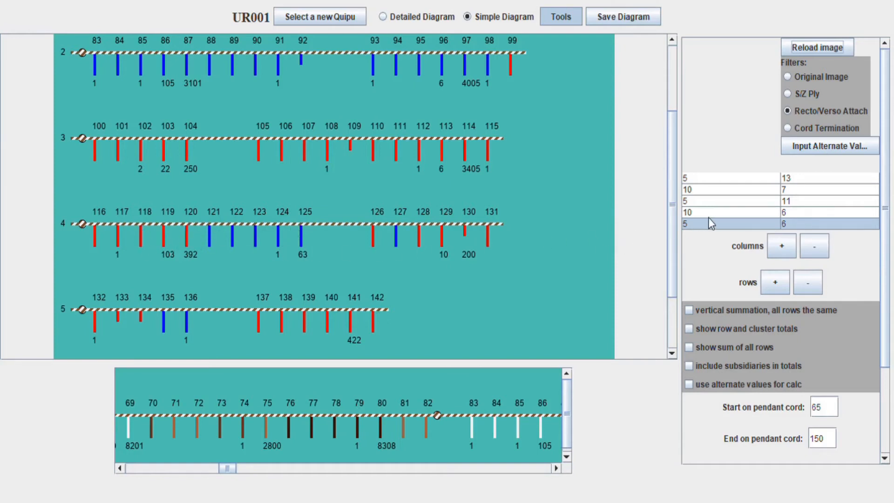
Set row 4's clusters to 5 and 11 cords, reload, and pick the Original Image filter
{"action": "left_click", "coordinate": [697, 213]}
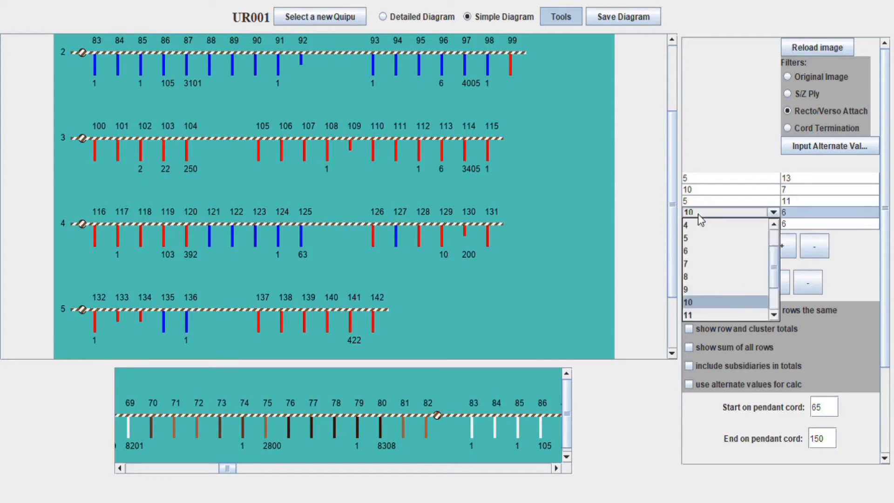
{"action": "left_click", "coordinate": [700, 241]}
{"action": "left_click", "coordinate": [808, 212]}
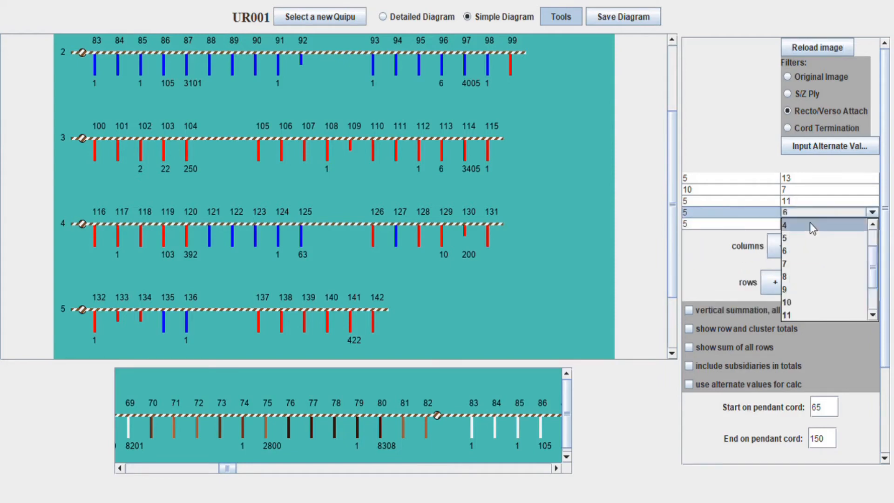
{"action": "left_click", "coordinate": [801, 315]}
{"action": "left_click", "coordinate": [812, 50]}
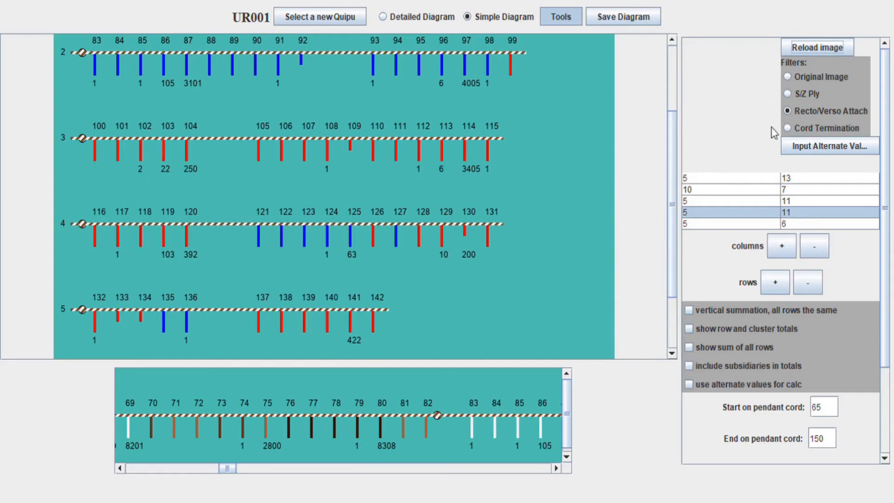
{"action": "left_click", "coordinate": [794, 76]}
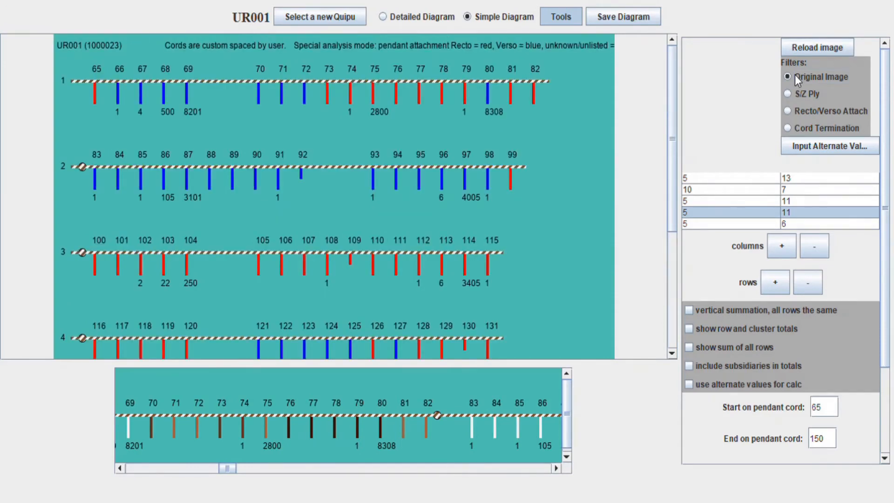
Redraw UR011's detailed diagram and page right along it to its last cords
{"action": "left_click", "coordinate": [804, 44]}
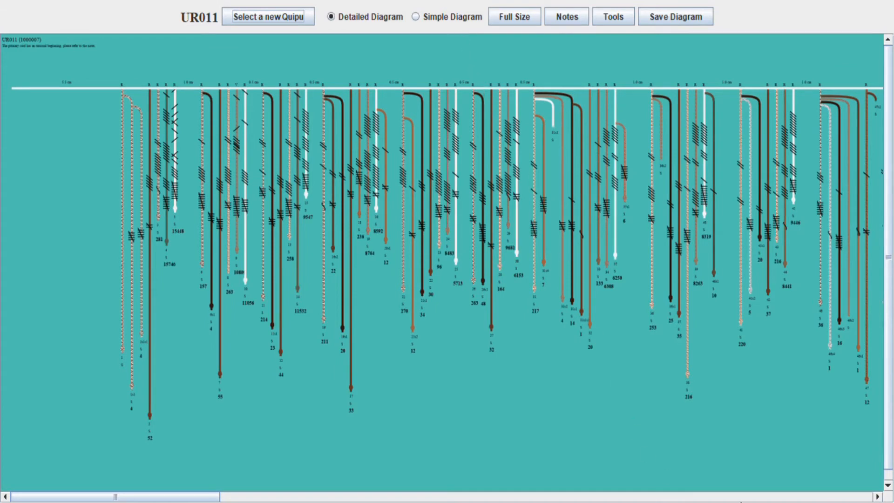
{"action": "left_click", "coordinate": [747, 497]}
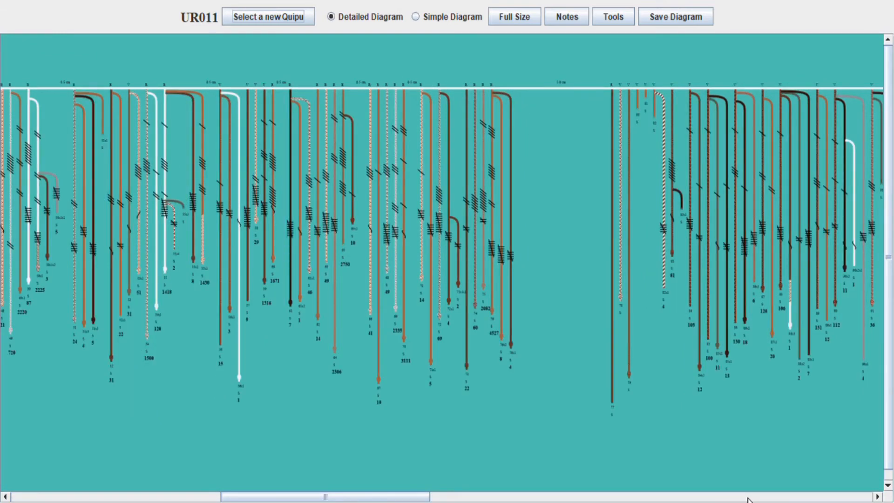
{"action": "left_click", "coordinate": [777, 497]}
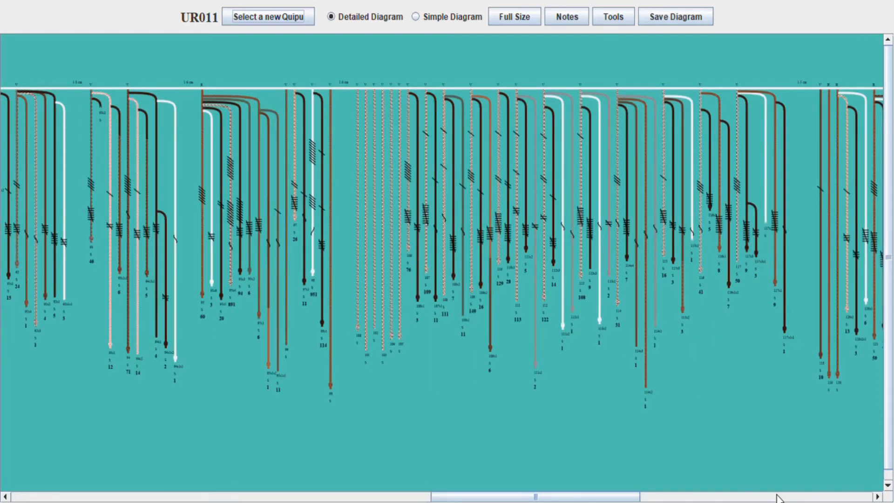
{"action": "left_click", "coordinate": [815, 497]}
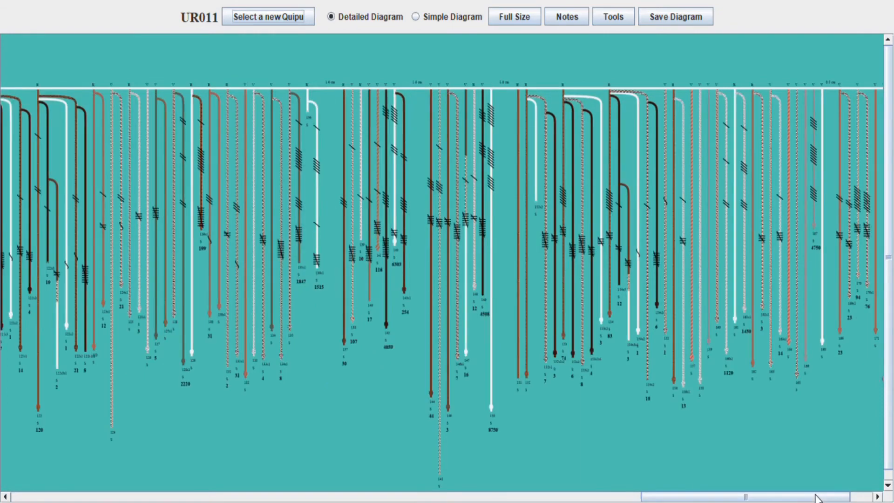
{"action": "left_click", "coordinate": [857, 497]}
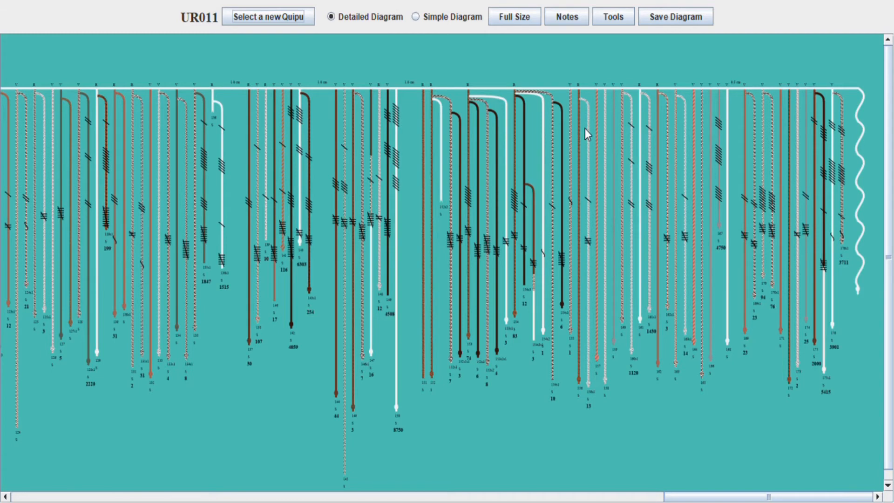
{"action": "left_click", "coordinate": [446, 16]}
In Tools, set the layout to three clusters of 5 cords and reload
{"action": "left_click", "coordinate": [556, 17]}
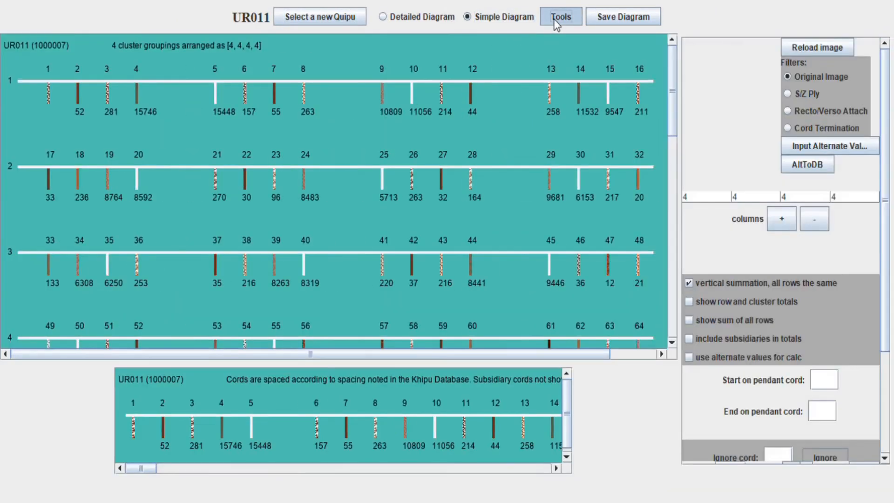
{"action": "left_click", "coordinate": [711, 198]}
{"action": "left_click", "coordinate": [696, 261]}
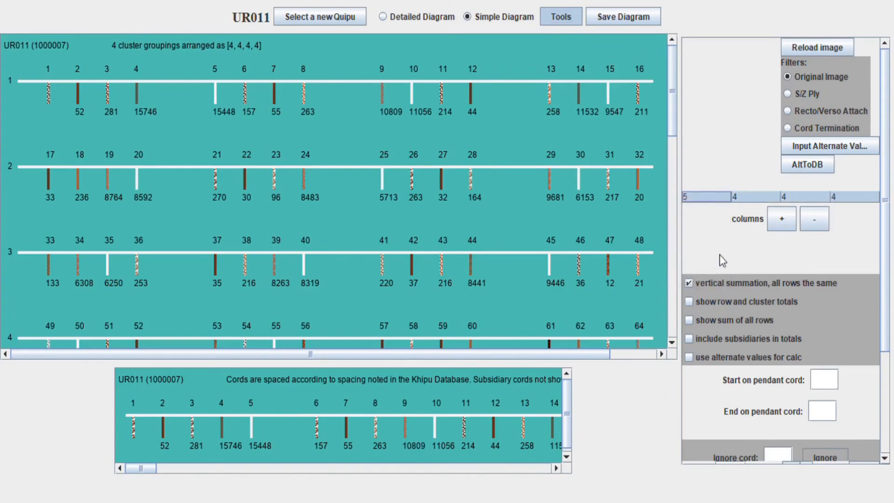
{"action": "left_click", "coordinate": [812, 225]}
{"action": "left_click", "coordinate": [812, 225]}
{"action": "left_click", "coordinate": [812, 224]}
{"action": "left_click", "coordinate": [799, 223]}
{"action": "left_click", "coordinate": [775, 222]}
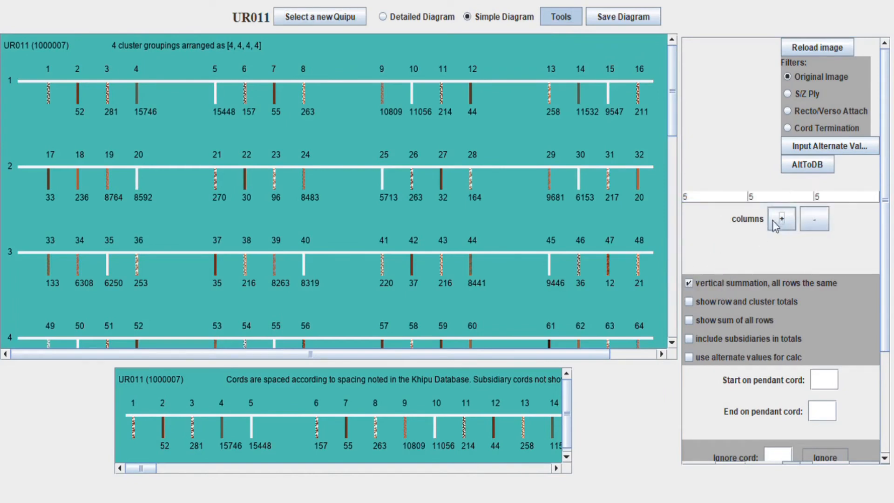
{"action": "left_click", "coordinate": [816, 47]}
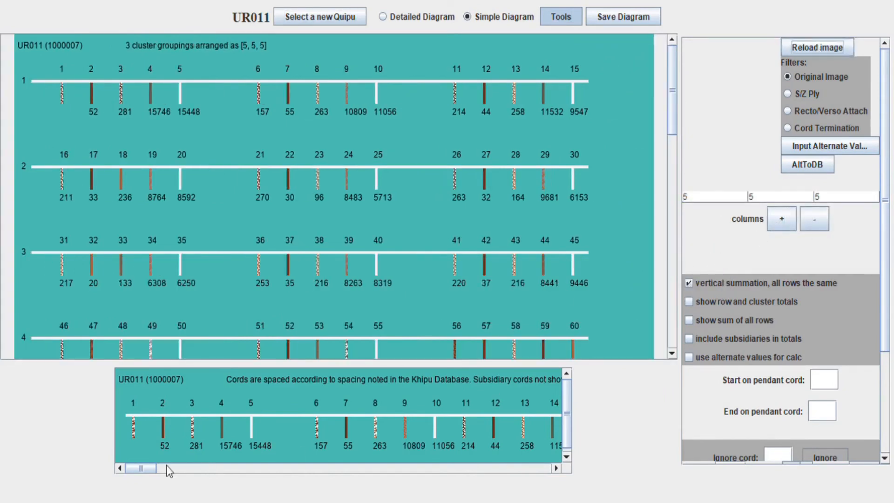
Page through the cord strip and diagram rows, then select the End on pendant cord field
{"action": "left_click", "coordinate": [208, 471]}
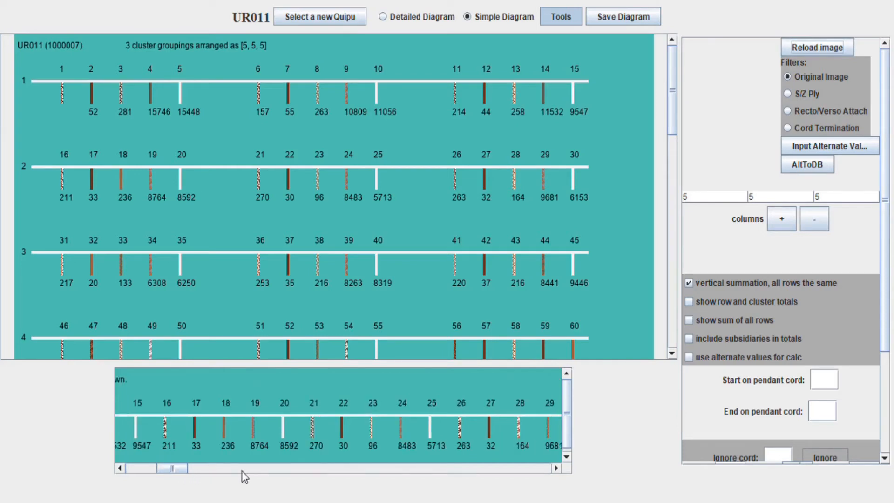
{"action": "left_click", "coordinate": [150, 468]}
{"action": "left_click", "coordinate": [442, 468]}
{"action": "left_click", "coordinate": [442, 468]}
{"action": "left_click", "coordinate": [443, 468]}
{"action": "left_click", "coordinate": [442, 468]}
{"action": "left_click", "coordinate": [442, 468]}
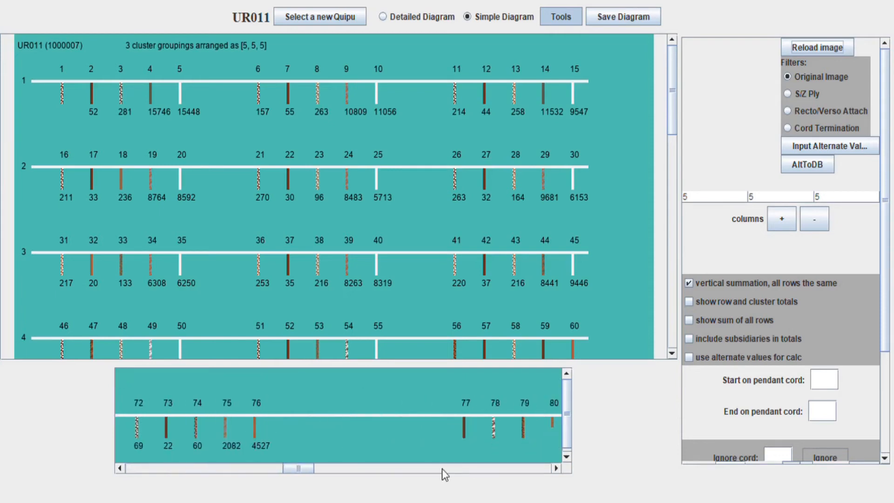
{"action": "left_click", "coordinate": [672, 295]}
{"action": "scroll", "coordinate": [595, 234], "scroll_direction": "up", "scroll_amount": 1}
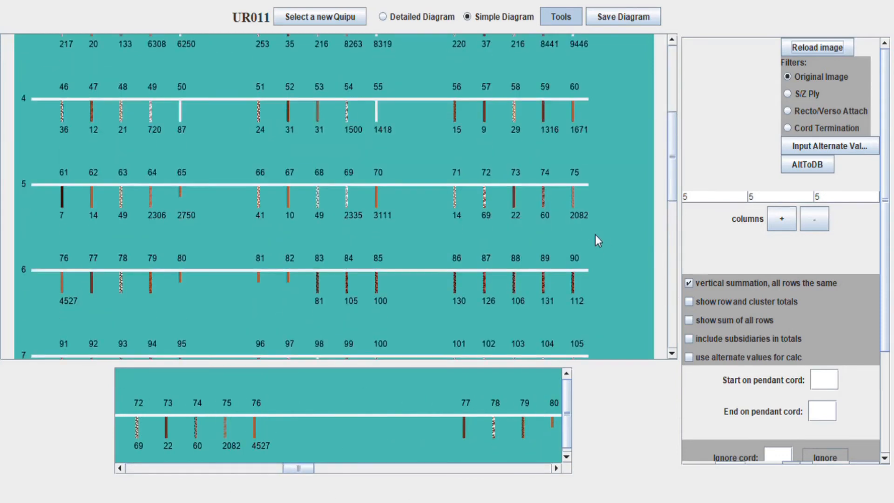
{"action": "left_click", "coordinate": [525, 469]}
{"action": "left_click", "coordinate": [522, 468]}
{"action": "left_click", "coordinate": [523, 468]}
{"action": "left_click", "coordinate": [523, 468]}
{"action": "left_click", "coordinate": [522, 468]}
{"action": "left_click", "coordinate": [137, 469]}
{"action": "left_click", "coordinate": [674, 97]}
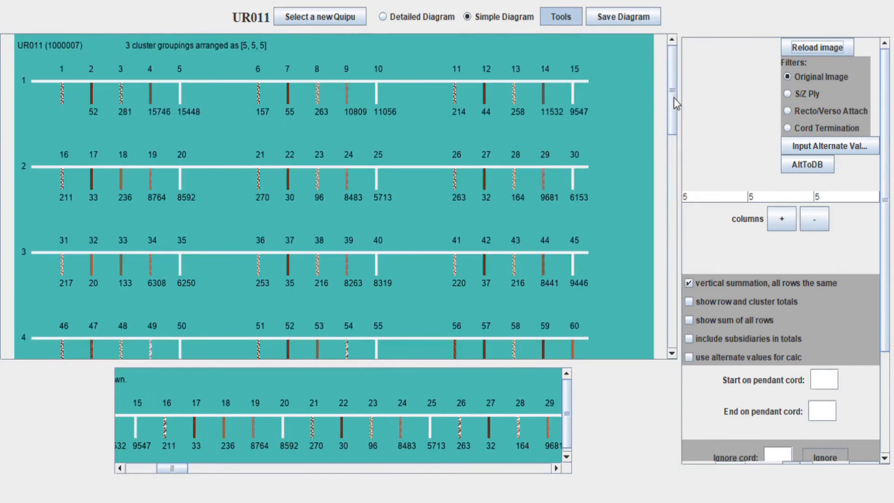
{"action": "left_click", "coordinate": [673, 214]}
{"action": "left_click", "coordinate": [821, 410]}
Enter 76 as the end pendant cord, redraw, and view the Totals row starting 4998
{"action": "type", "text": "76"}
{"action": "left_click", "coordinate": [817, 47]}
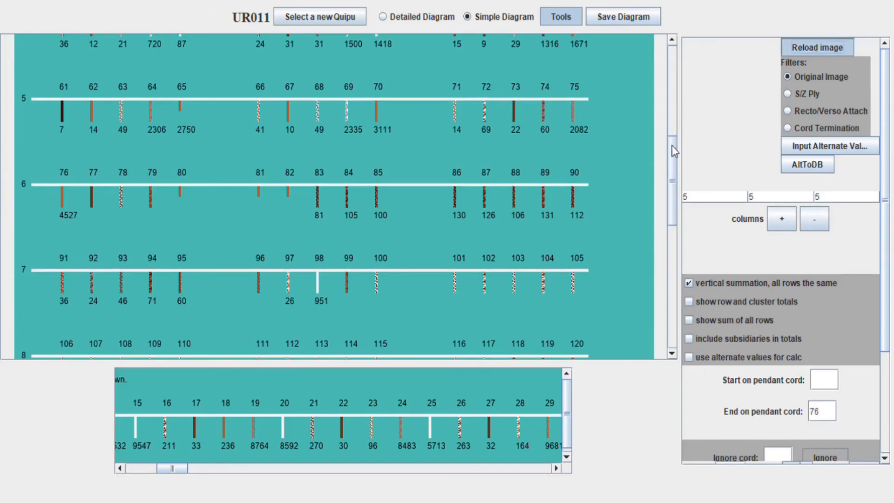
{"action": "left_click", "coordinate": [675, 70]}
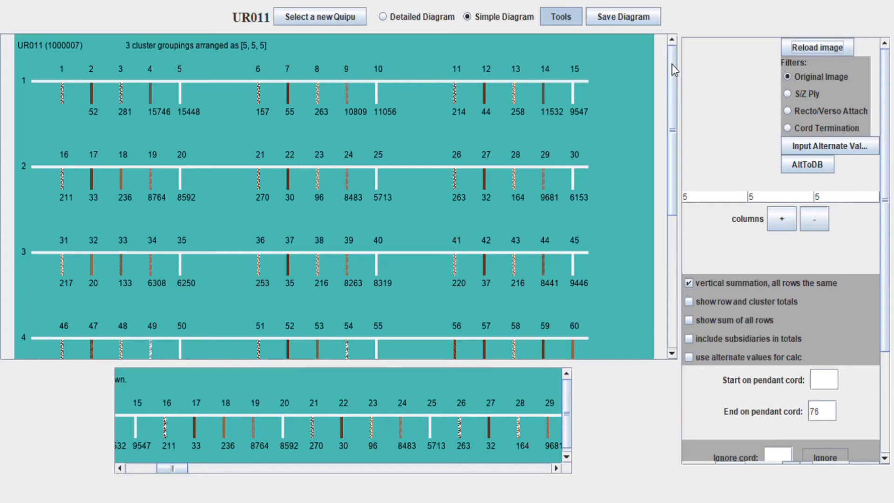
{"action": "left_click", "coordinate": [672, 344]}
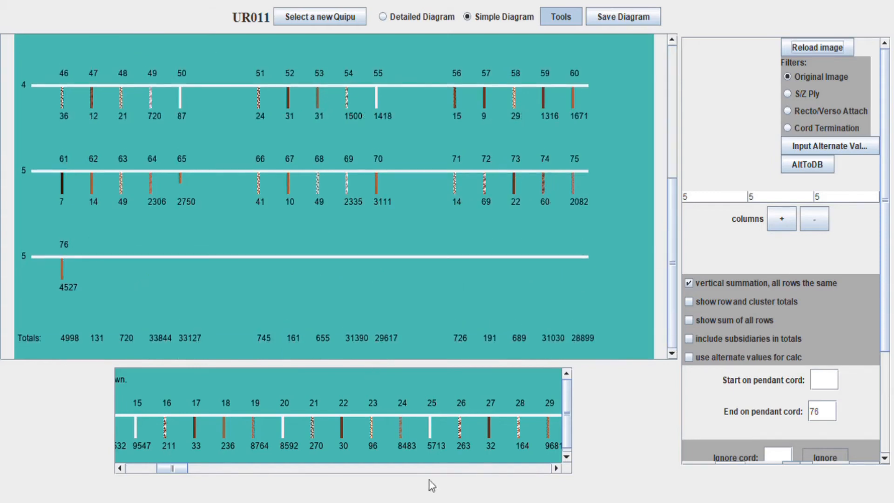
{"action": "left_click", "coordinate": [352, 469]}
Page the cord strip, view the Detailed Diagram, then return to Simple Diagram
{"action": "left_click", "coordinate": [556, 468]}
{"action": "left_click_drag", "start_coordinate": [556, 468], "coordinate": [556, 468]}
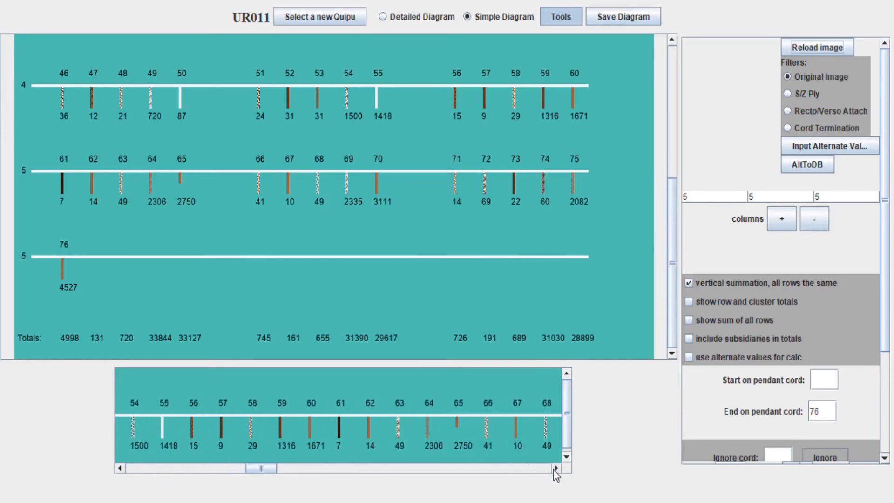
{"action": "left_click", "coordinate": [403, 21]}
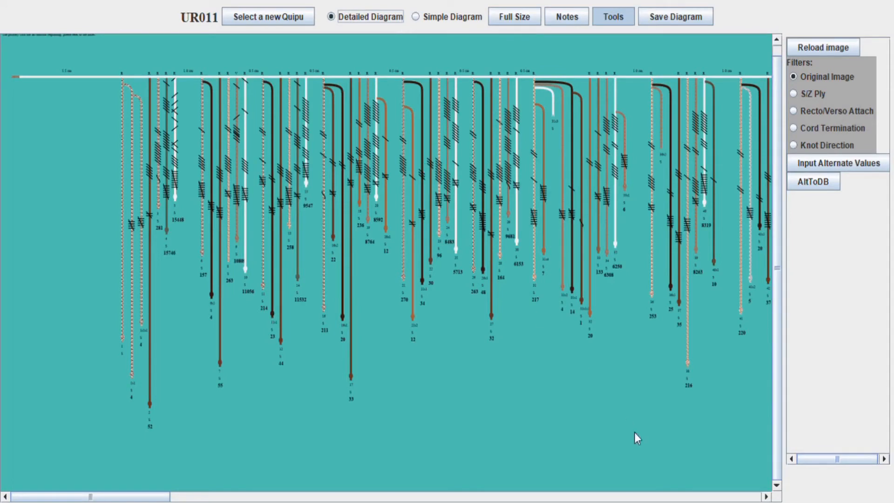
{"action": "left_click", "coordinate": [656, 497]}
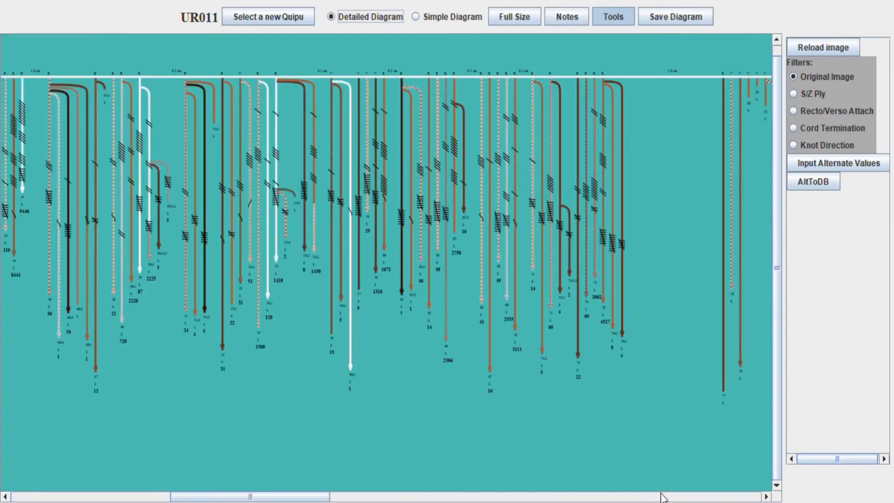
{"action": "key", "text": "Right"}
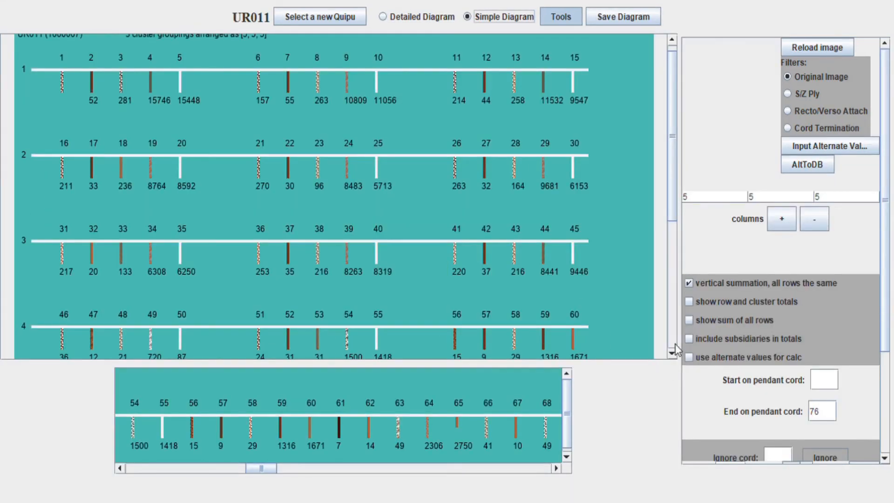
Change End on pendant cord to 55 and add a fourth five-cord cluster column
{"action": "scroll", "coordinate": [676, 349], "scroll_direction": "down", "scroll_amount": 6}
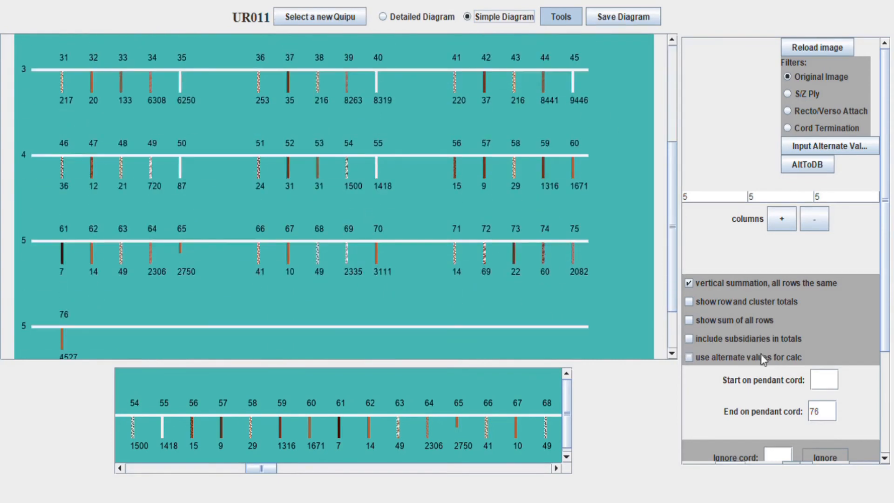
{"action": "double_click", "coordinate": [833, 412]}
{"action": "type", "text": "55"}
{"action": "key", "text": "Return"}
{"action": "left_click", "coordinate": [781, 219]}
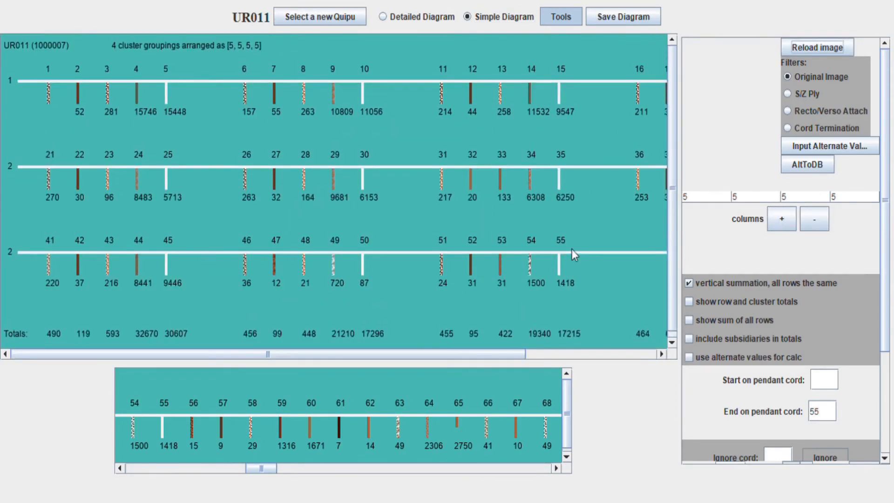
Scan across the clusters, then colour UR011's cords by S/Z ply and reload
{"action": "left_click", "coordinate": [585, 355]}
{"action": "left_click", "coordinate": [813, 221]}
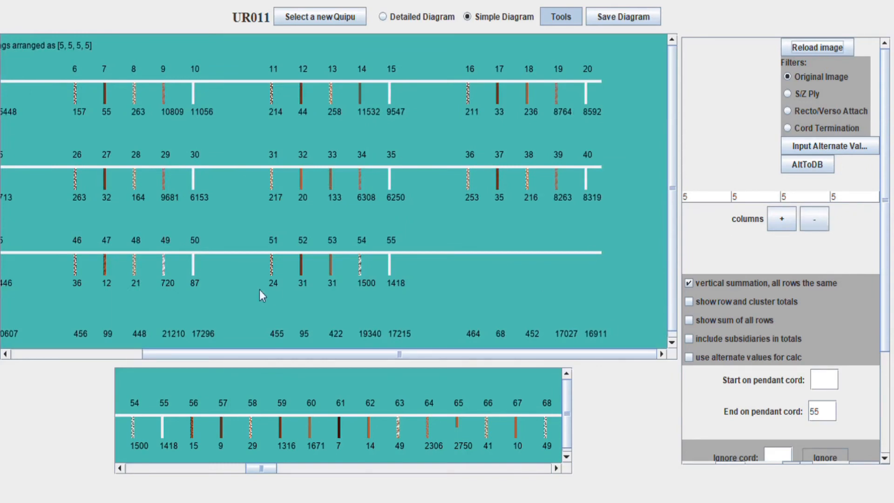
{"action": "left_click", "coordinate": [96, 355]}
{"action": "left_click", "coordinate": [788, 93]}
{"action": "left_click", "coordinate": [805, 46]}
Recolour by Recto/Verso Attach, reload, inspect cords through 92, then select Original Image
{"action": "left_click", "coordinate": [787, 111]}
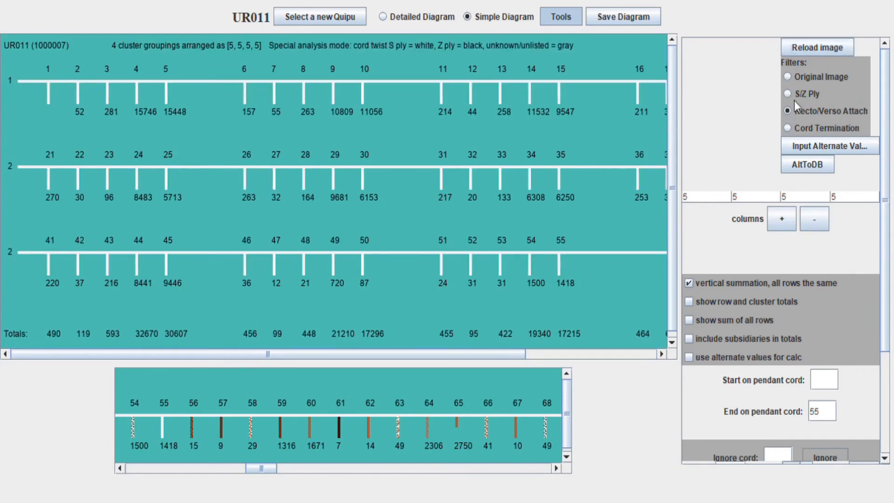
{"action": "left_click", "coordinate": [813, 47]}
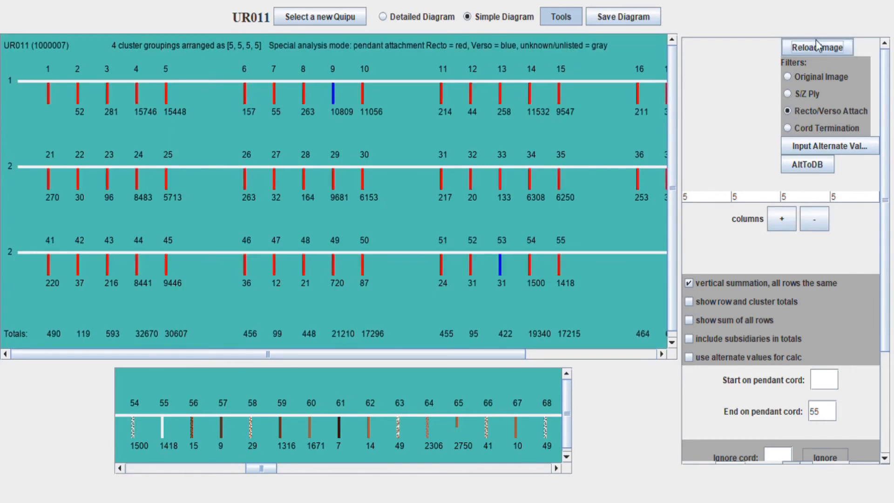
{"action": "left_click", "coordinate": [621, 352]}
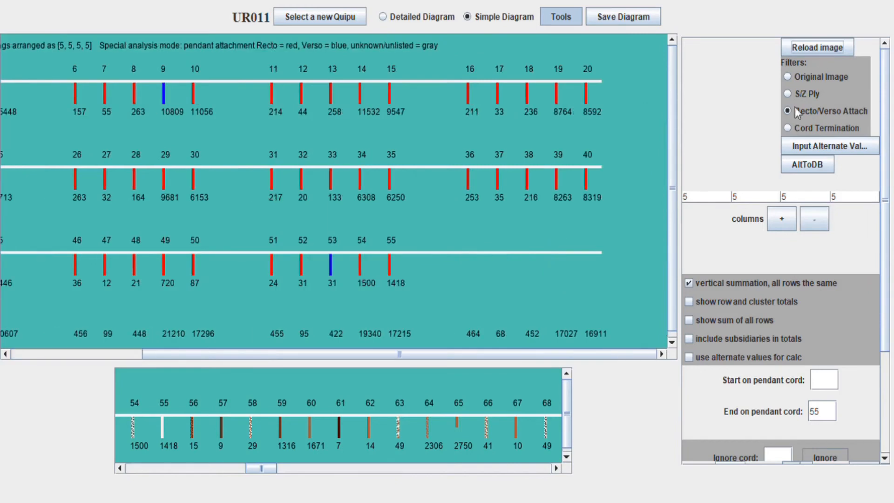
{"action": "left_click", "coordinate": [111, 353]}
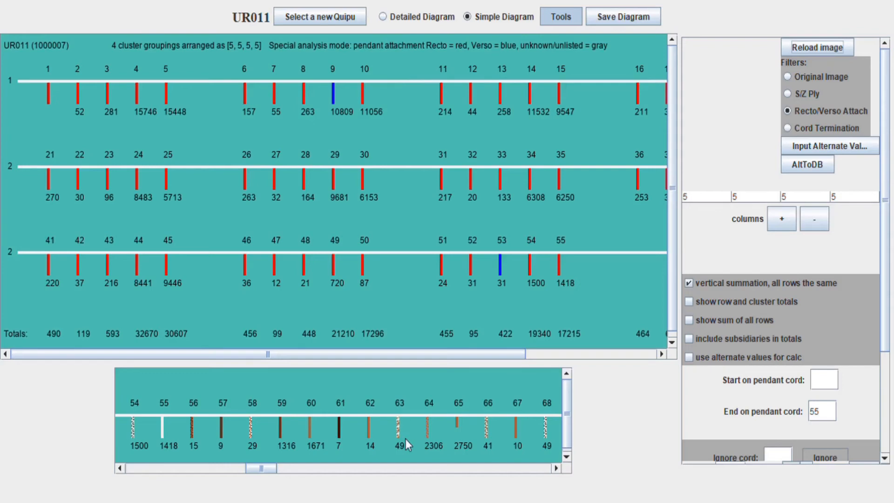
{"action": "left_click", "coordinate": [464, 467]}
{"action": "left_click", "coordinate": [464, 468]}
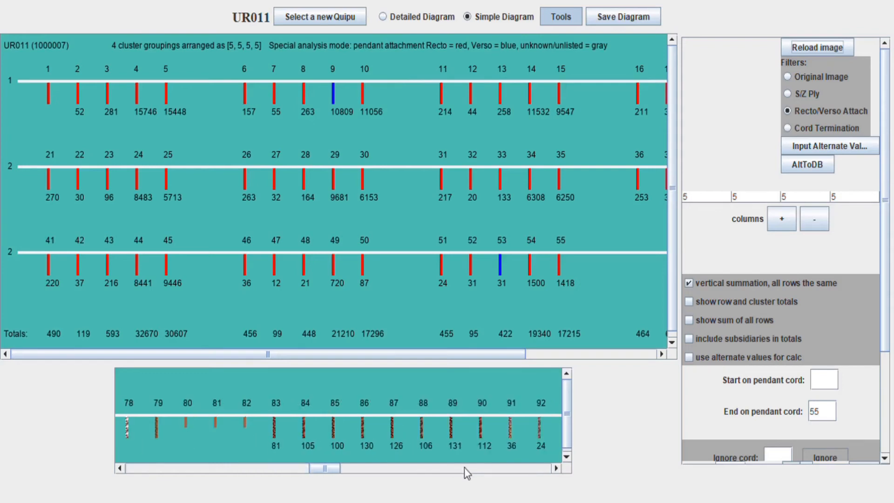
{"action": "left_click", "coordinate": [787, 77]}
Reload in original colours with Start on pendant cord 77 and the End limit cleared
{"action": "left_click", "coordinate": [816, 46]}
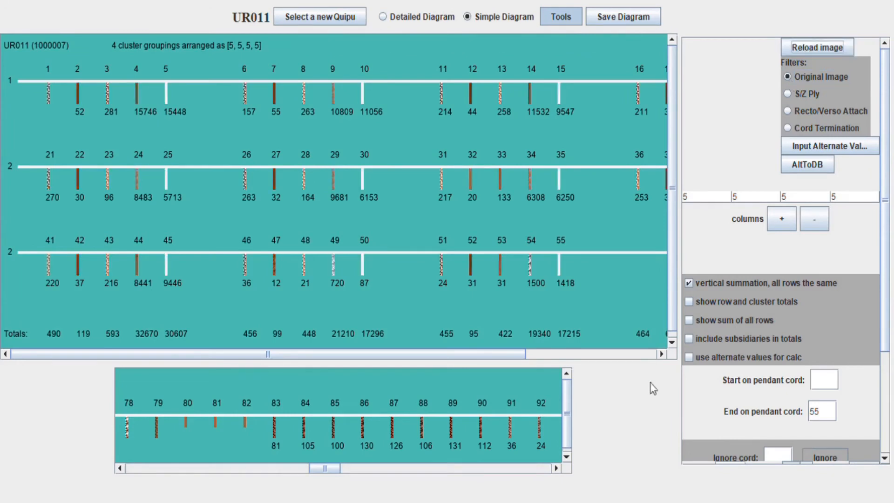
{"action": "left_click", "coordinate": [298, 467]}
{"action": "left_click", "coordinate": [824, 380]}
{"action": "type", "text": "77"}
{"action": "left_click", "coordinate": [503, 473]}
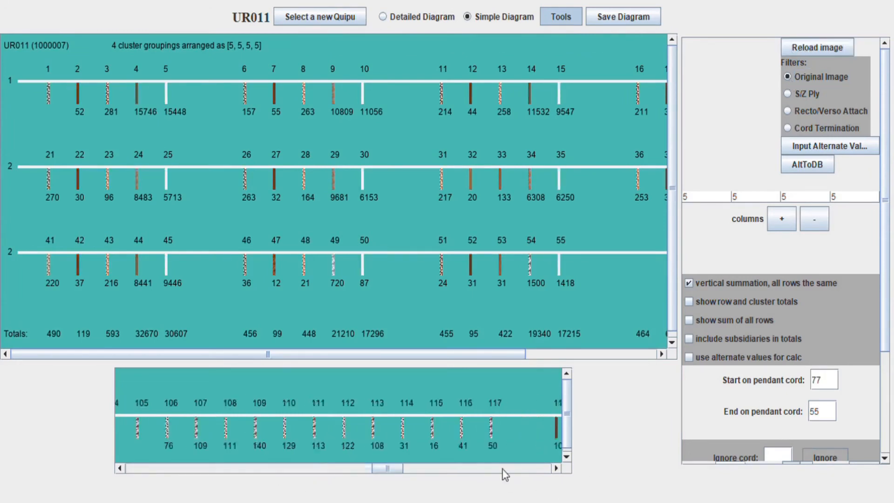
{"action": "left_click", "coordinate": [536, 467]}
{"action": "left_click", "coordinate": [822, 411]}
{"action": "key", "text": "BackSpace"}
{"action": "key", "text": "BackSpace"}
{"action": "left_click", "coordinate": [812, 47]}
Page the cord strip back to cord 77, add a cluster column, and redraw
{"action": "left_click", "coordinate": [133, 468]}
{"action": "left_click", "coordinate": [139, 471]}
{"action": "left_click", "coordinate": [140, 471]}
{"action": "left_click", "coordinate": [141, 470]}
{"action": "left_click", "coordinate": [141, 471]}
{"action": "left_click", "coordinate": [119, 468]}
{"action": "left_click", "coordinate": [120, 468]}
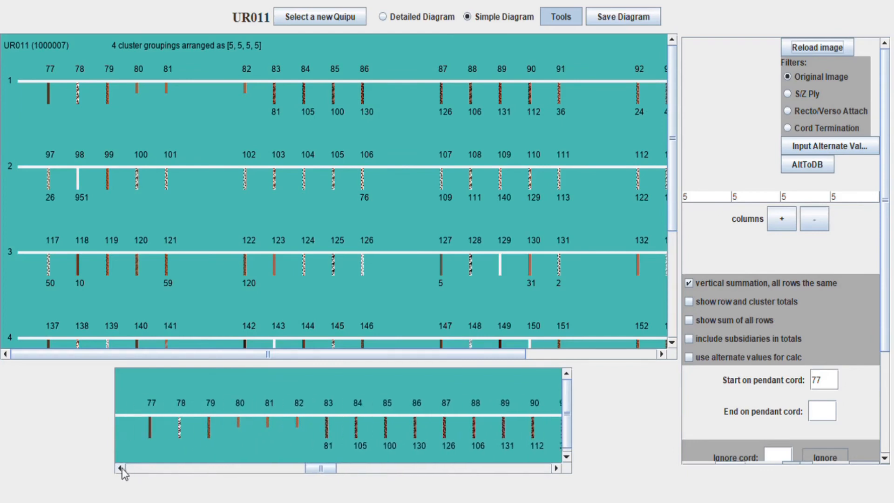
{"action": "left_click", "coordinate": [782, 221]}
{"action": "left_click", "coordinate": [782, 219]}
{"action": "left_click", "coordinate": [813, 47]}
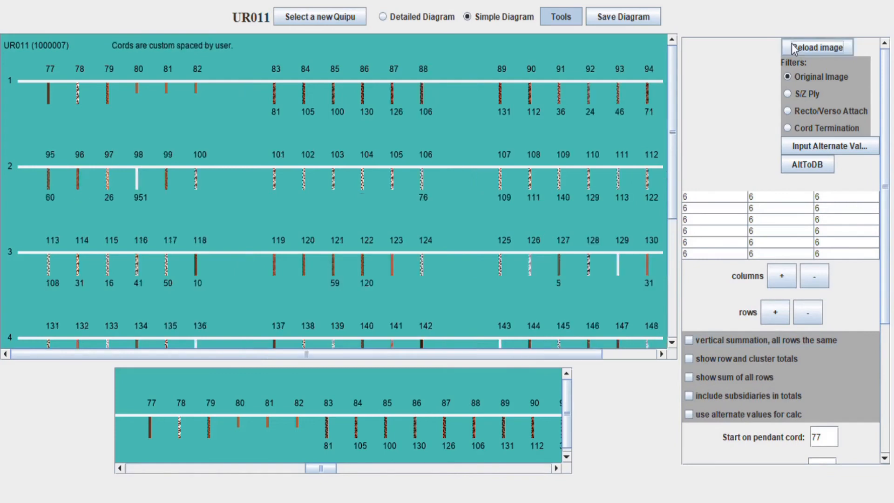
Set the first row's clusters to 6, 10 and 2 cords and redraw the diagram
{"action": "left_click", "coordinate": [787, 196]}
{"action": "left_click", "coordinate": [771, 298]}
{"action": "left_click", "coordinate": [817, 47]}
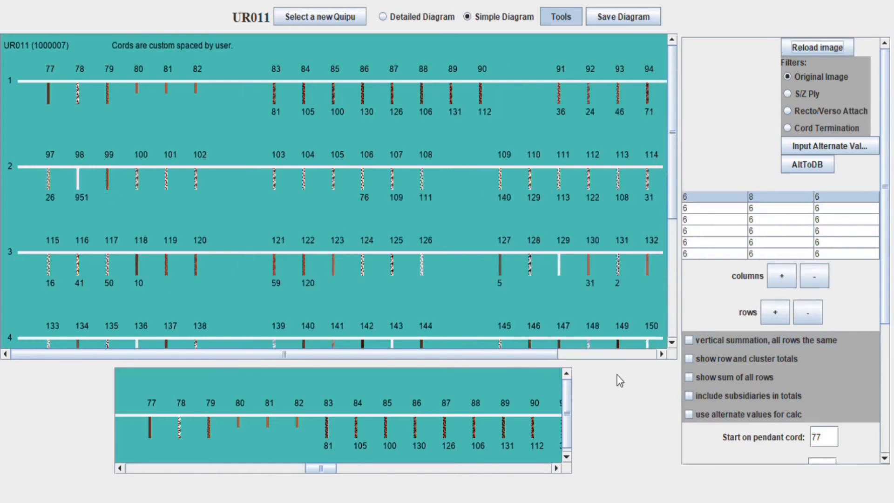
{"action": "left_click", "coordinate": [541, 467]}
{"action": "left_click", "coordinate": [776, 197]}
{"action": "left_click", "coordinate": [809, 276]}
{"action": "left_click", "coordinate": [782, 235]}
{"action": "left_click", "coordinate": [831, 198]}
{"action": "left_click", "coordinate": [871, 223]}
{"action": "left_click", "coordinate": [849, 223]}
Set the second row's first cluster to 5 cords and redraw, paging toward cords 118–131
{"action": "left_click", "coordinate": [718, 207]}
{"action": "left_click", "coordinate": [719, 273]}
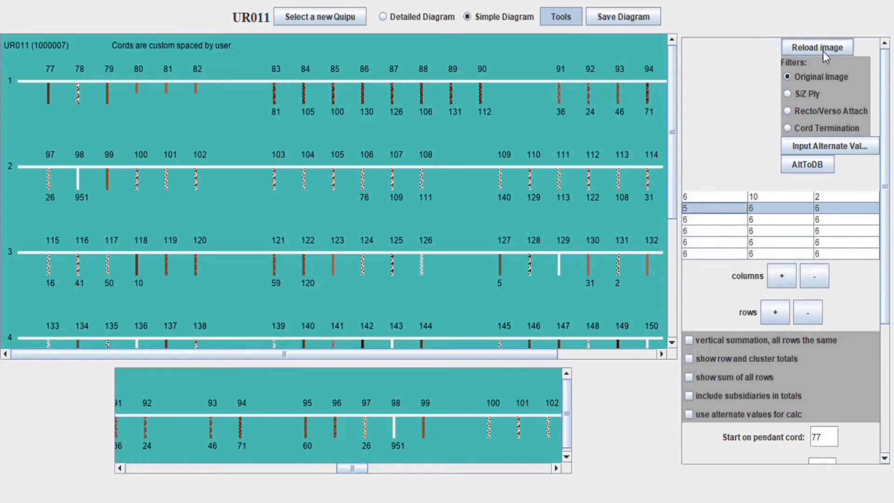
{"action": "left_click", "coordinate": [823, 50]}
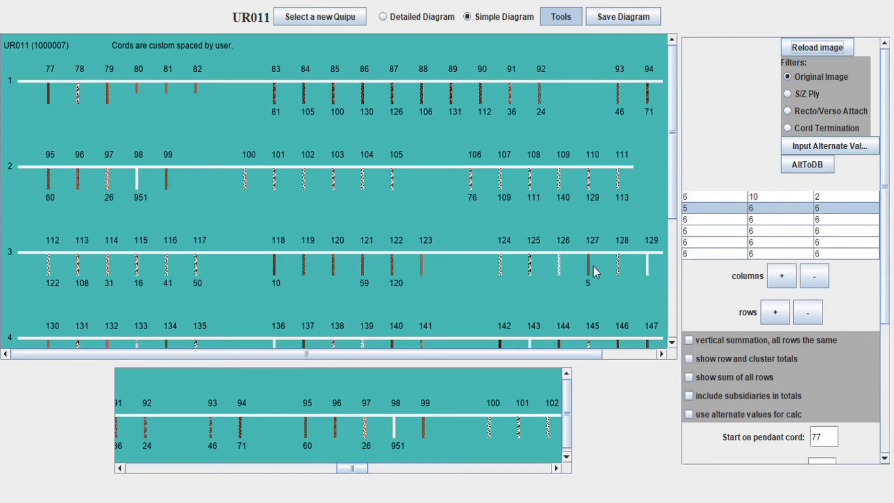
{"action": "left_click", "coordinate": [497, 472]}
{"action": "left_click", "coordinate": [497, 472]}
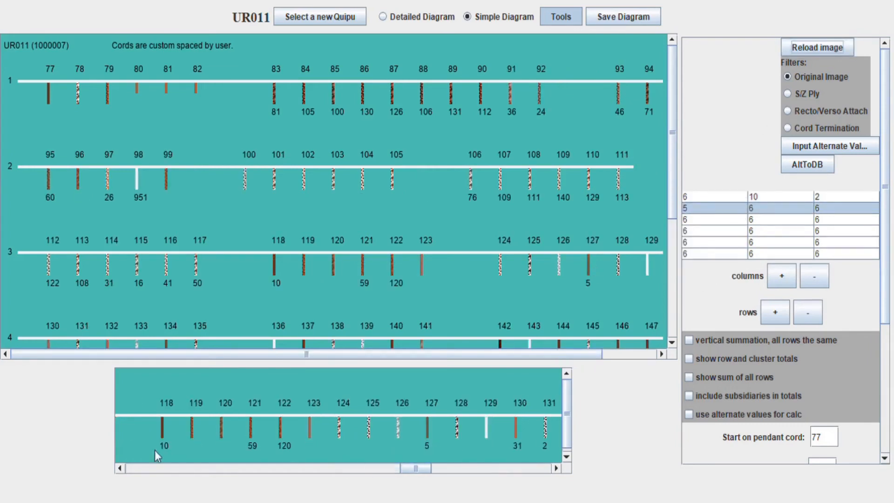
Set the second row's middle cluster to 5 and last cluster to 15 cords, then redraw
{"action": "left_click", "coordinate": [766, 207]}
{"action": "left_click", "coordinate": [794, 309]}
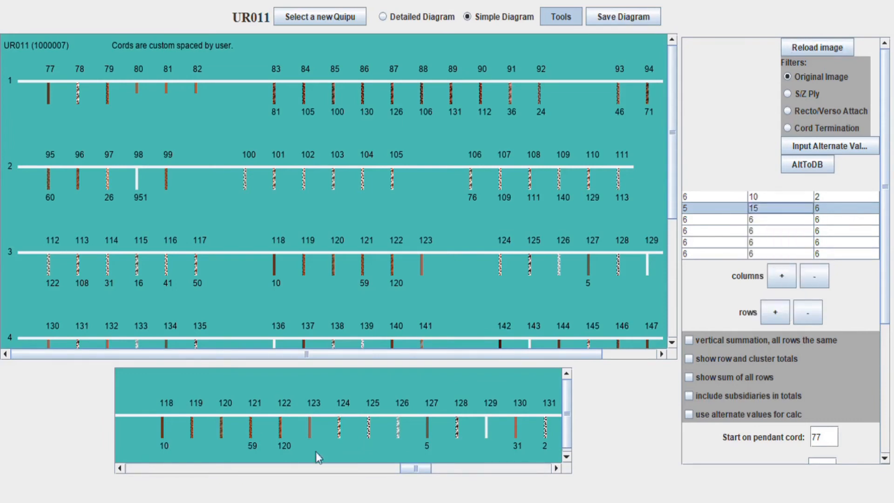
{"action": "left_click", "coordinate": [522, 354]}
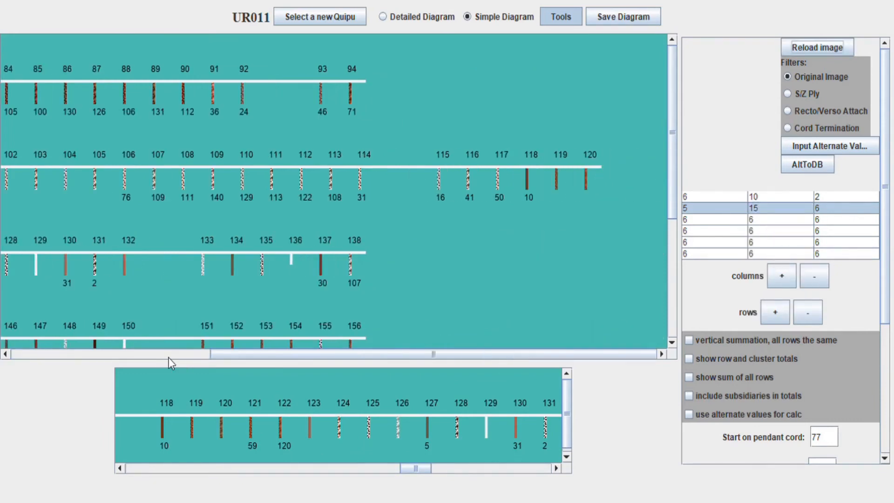
{"action": "left_click", "coordinate": [198, 469]}
{"action": "left_click", "coordinate": [119, 469]}
{"action": "left_click", "coordinate": [135, 355]}
{"action": "left_click", "coordinate": [766, 209]}
{"action": "scroll", "coordinate": [772, 223], "scroll_direction": "up", "scroll_amount": 3}
{"action": "left_click", "coordinate": [773, 271]}
{"action": "left_click", "coordinate": [838, 208]}
{"action": "left_click", "coordinate": [820, 285]}
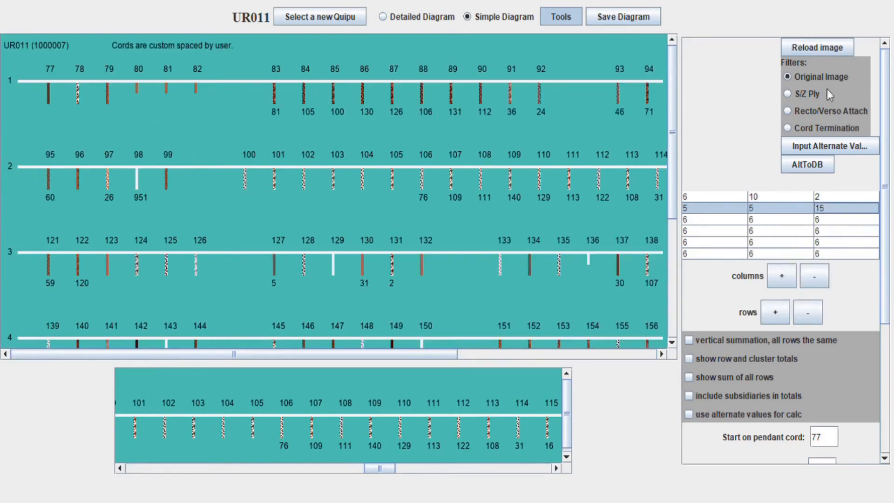
{"action": "left_click", "coordinate": [817, 47]}
Change the second row's last cluster to 13 cords and redraw the diagram
{"action": "left_click", "coordinate": [606, 355]}
{"action": "left_click", "coordinate": [838, 208]}
{"action": "left_click", "coordinate": [820, 286]}
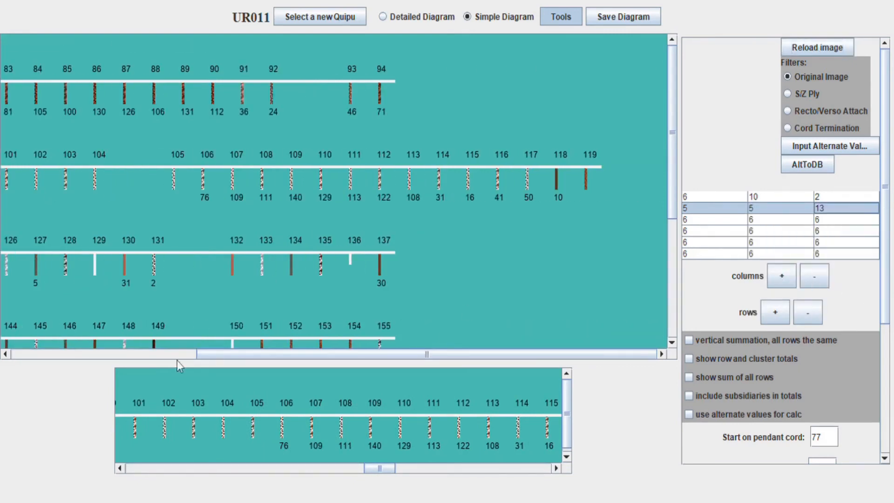
{"action": "left_click", "coordinate": [177, 356]}
{"action": "left_click", "coordinate": [426, 469]}
{"action": "left_click", "coordinate": [817, 47]}
Regroup the third row with 13-cord middle and 7-cord last clusters, redrawing after each
{"action": "left_click", "coordinate": [488, 469]}
{"action": "left_click", "coordinate": [119, 469]}
{"action": "left_click", "coordinate": [120, 469]}
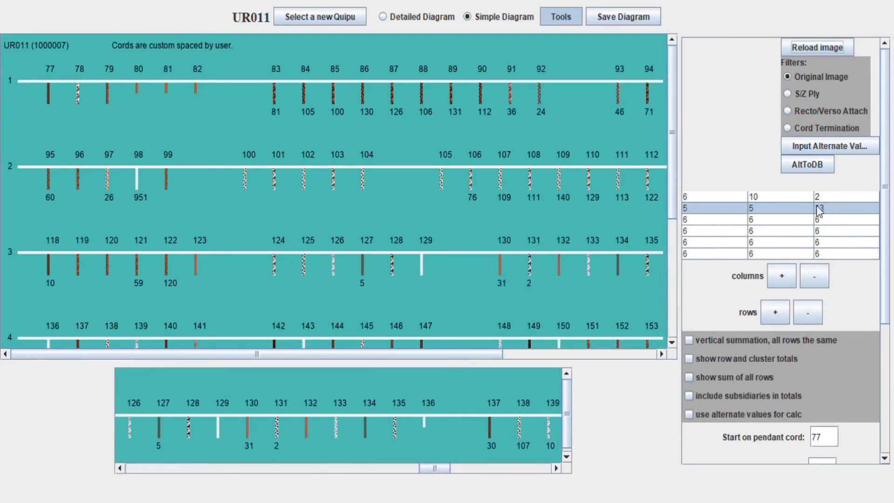
{"action": "left_click", "coordinate": [810, 220]}
{"action": "left_click", "coordinate": [772, 298]}
{"action": "left_click", "coordinate": [817, 47]}
{"action": "left_click", "coordinate": [554, 469]}
{"action": "left_click_drag", "start_coordinate": [446, 466], "coordinate": [460, 466]}
{"action": "left_click", "coordinate": [853, 220]}
{"action": "left_click", "coordinate": [855, 241]}
{"action": "left_click", "coordinate": [823, 48]}
Set the fourth row's clusters to 7 and 4 cords, redraw through cord 150, and enable totals
{"action": "scroll", "coordinate": [581, 214], "scroll_direction": "down", "scroll_amount": 3}
{"action": "left_click", "coordinate": [532, 353]}
{"action": "left_click", "coordinate": [200, 355]}
{"action": "left_click_drag", "start_coordinate": [458, 466], "coordinate": [489, 467]}
{"action": "left_click", "coordinate": [705, 228]}
{"action": "left_click", "coordinate": [705, 242]}
{"action": "left_click", "coordinate": [770, 231]}
{"action": "left_click", "coordinate": [764, 288]}
{"action": "scroll", "coordinate": [836, 421], "scroll_direction": "down", "scroll_amount": 3}
{"action": "scroll", "coordinate": [837, 415], "scroll_direction": "up", "scroll_amount": 3}
{"action": "left_click", "coordinate": [807, 47]}
{"action": "scroll", "coordinate": [763, 99], "scroll_direction": "down", "scroll_amount": 3}
{"action": "scroll", "coordinate": [740, 140], "scroll_direction": "up", "scroll_amount": 3}
{"action": "left_click", "coordinate": [689, 358]}
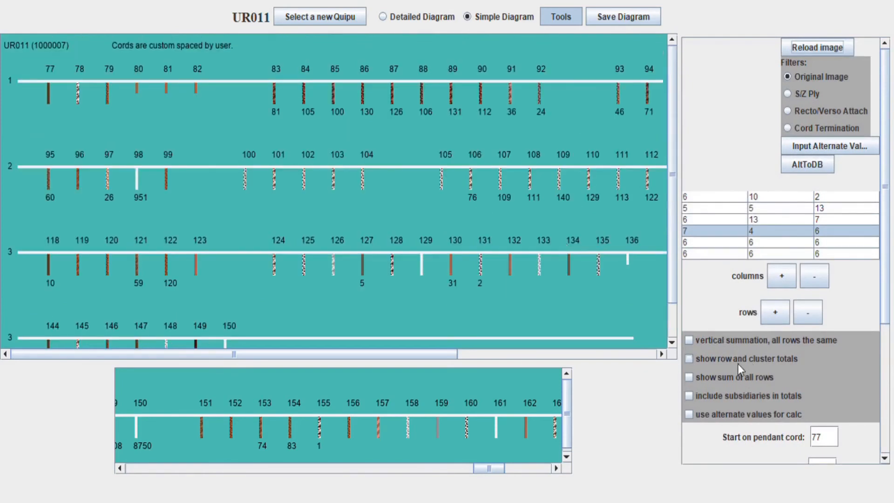
Try Recto/Verso Attach colouring on UR011, then revert to the original cord colours
{"action": "left_click_drag", "start_coordinate": [353, 357], "coordinate": [582, 196]}
{"action": "left_click", "coordinate": [787, 111]}
{"action": "mouse_move", "coordinate": [390, 353]}
{"action": "left_mouse_down"}
{"action": "mouse_move", "coordinate": [535, 359]}
{"action": "mouse_move", "coordinate": [385, 356]}
{"action": "left_mouse_up"}
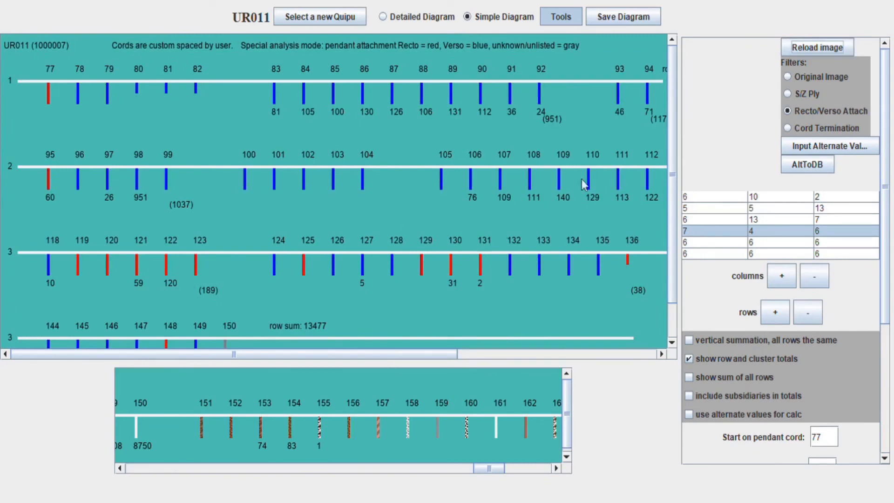
{"action": "left_click_drag", "start_coordinate": [884, 103], "coordinate": [890, 113]}
{"action": "left_click", "coordinate": [787, 55]}
{"action": "left_click", "coordinate": [838, 50]}
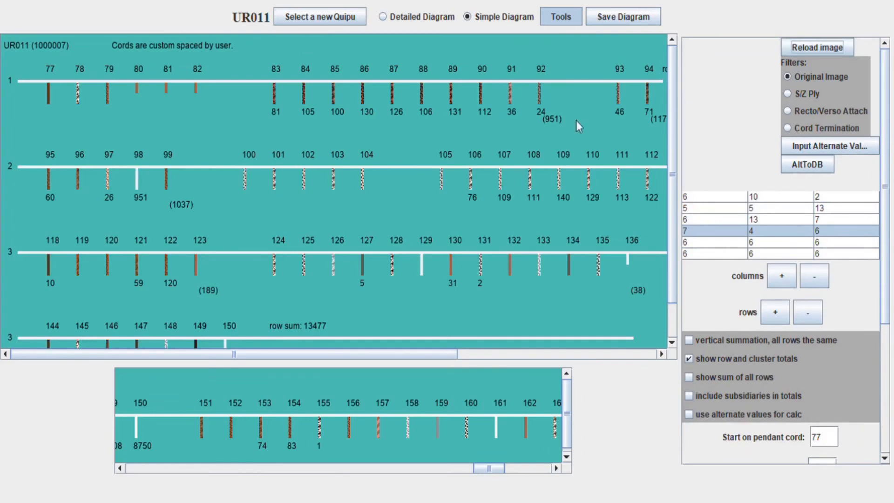
Colour UR011's cords by S/Z ply direction, then close it to pick a new quipu
{"action": "left_click", "coordinate": [794, 99]}
{"action": "left_click", "coordinate": [820, 53]}
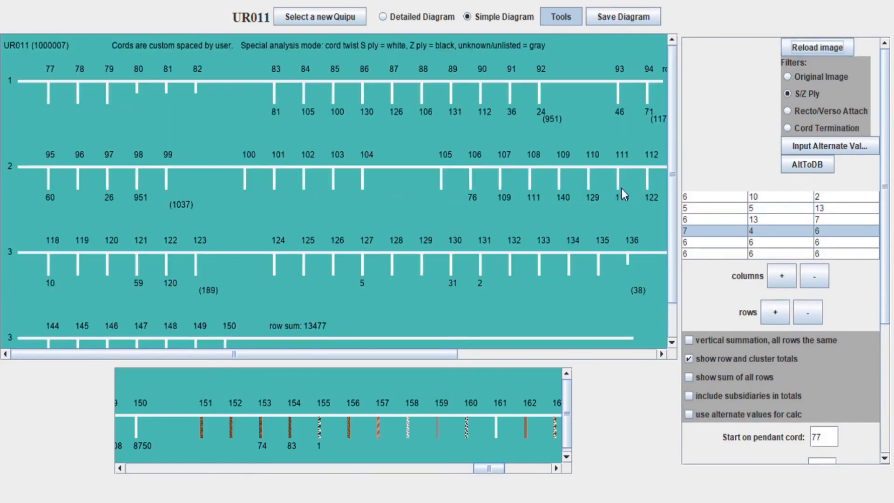
{"action": "left_click", "coordinate": [343, 17]}
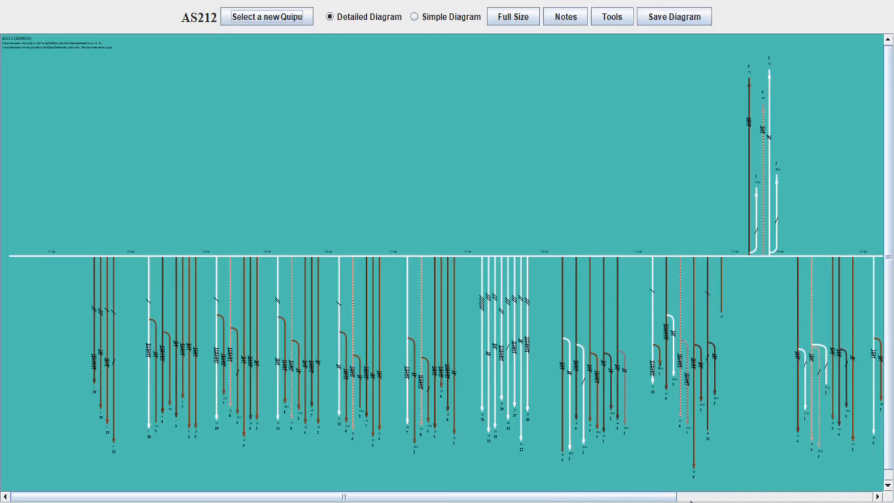
Load quipu ID 1000505 (UR194) into the visualizer
{"action": "left_click", "coordinate": [691, 498]}
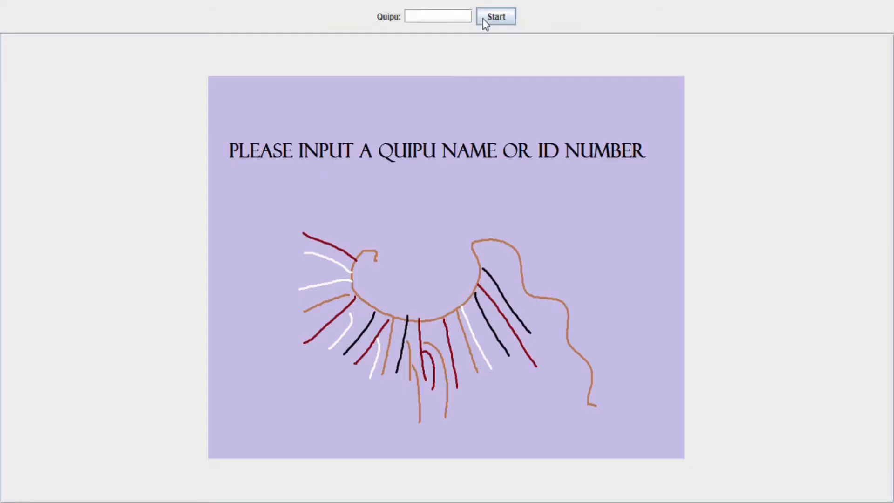
{"action": "left_click", "coordinate": [459, 19]}
{"action": "type", "text": "1000505"}
{"action": "left_click", "coordinate": [489, 23]}
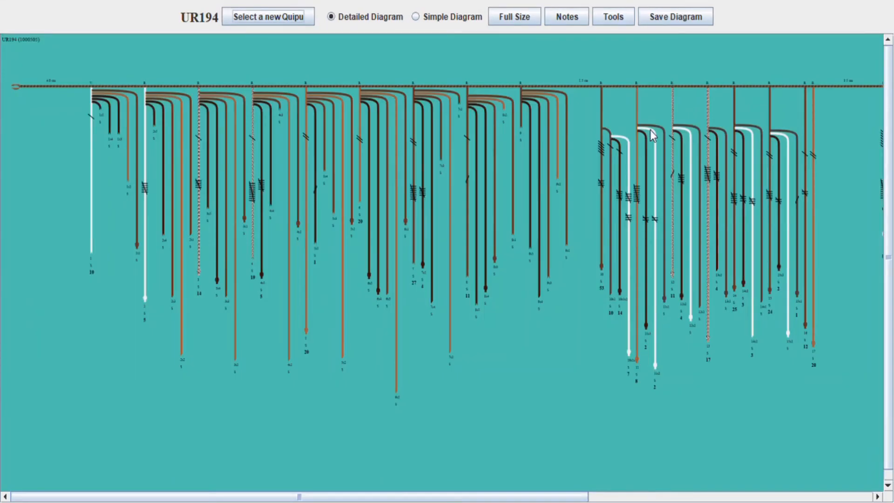
Colour UR194 by Recto/Verso Attach, reload it, and show it as a Simple Diagram
{"action": "left_click", "coordinate": [607, 21]}
{"action": "left_click", "coordinate": [794, 111]}
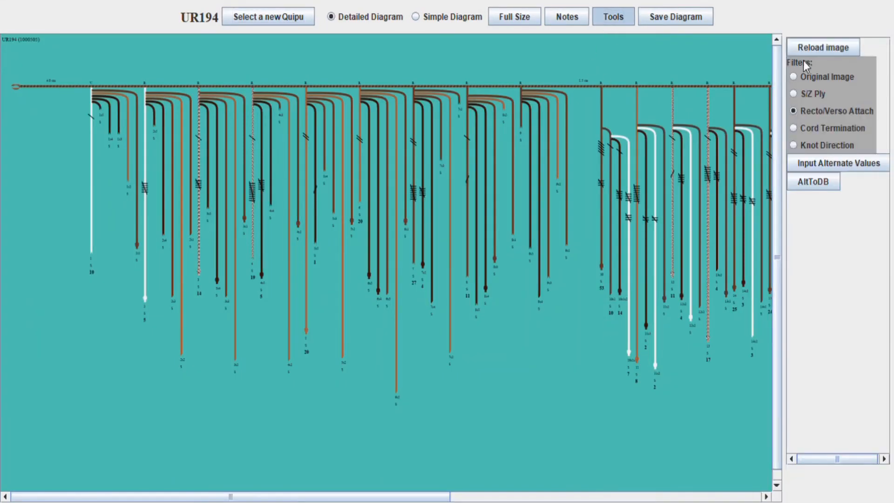
{"action": "left_click", "coordinate": [669, 497]}
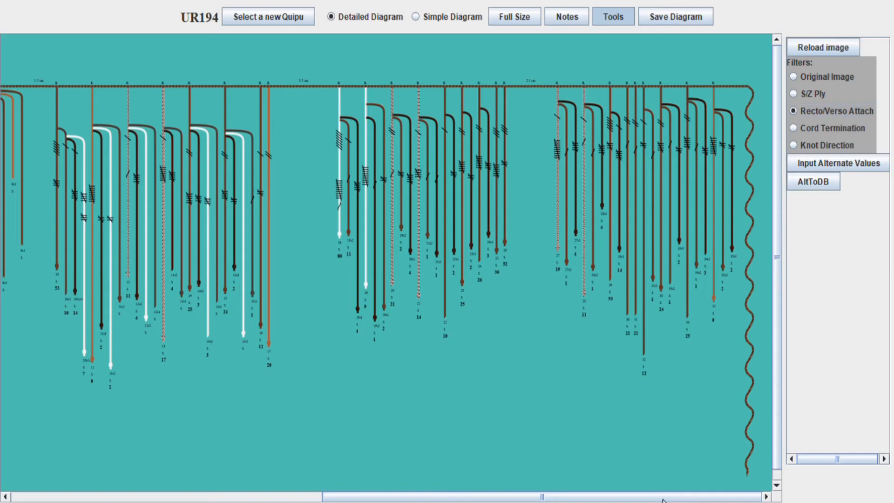
{"action": "left_click", "coordinate": [200, 496]}
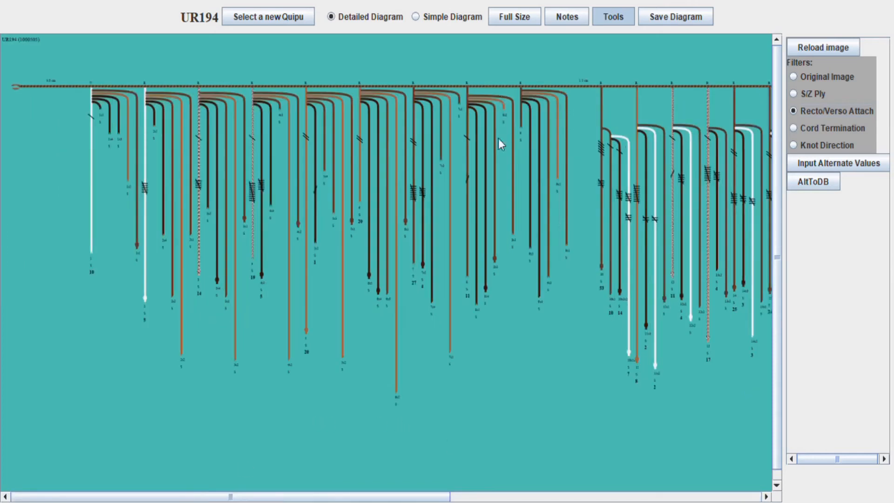
{"action": "left_click", "coordinate": [847, 45]}
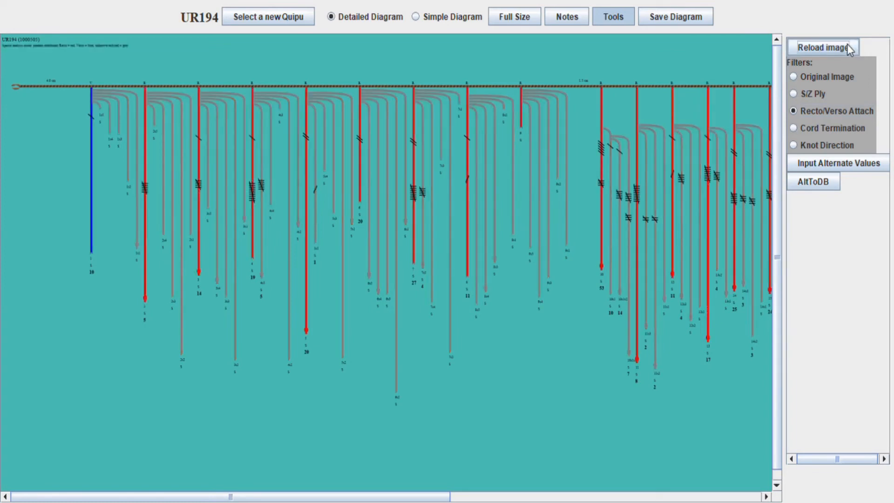
{"action": "left_click", "coordinate": [576, 496]}
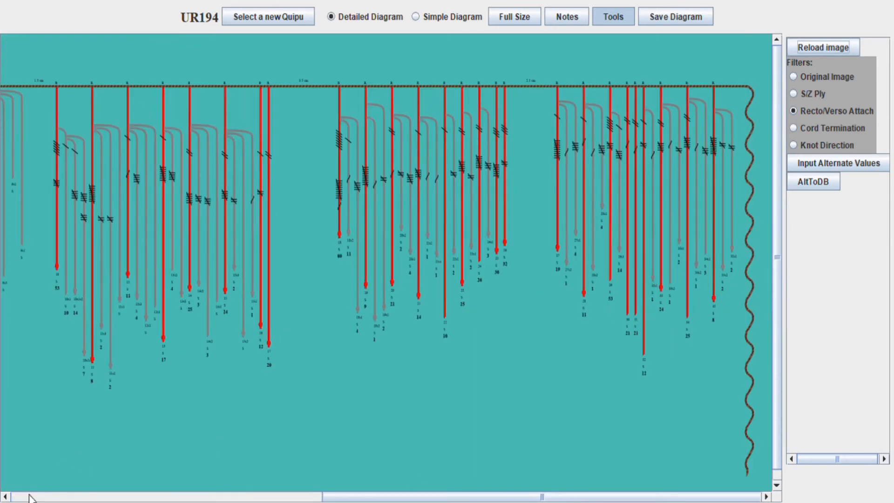
{"action": "left_click", "coordinate": [458, 17]}
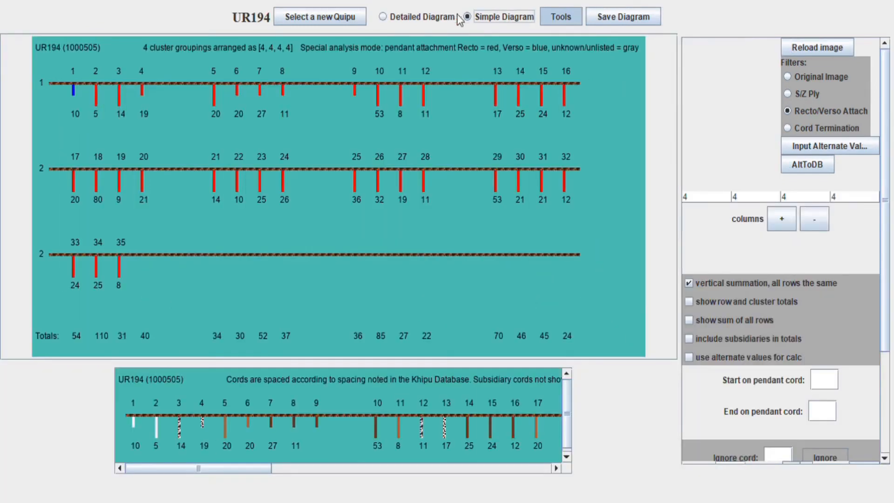
Restore original cord colours and include subsidiary cords in the totals, then redraw
{"action": "mouse_move", "coordinate": [884, 71]}
{"action": "left_mouse_down"}
{"action": "mouse_move", "coordinate": [884, 84]}
{"action": "mouse_move", "coordinate": [887, 57]}
{"action": "left_mouse_up"}
{"action": "left_click", "coordinate": [786, 58]}
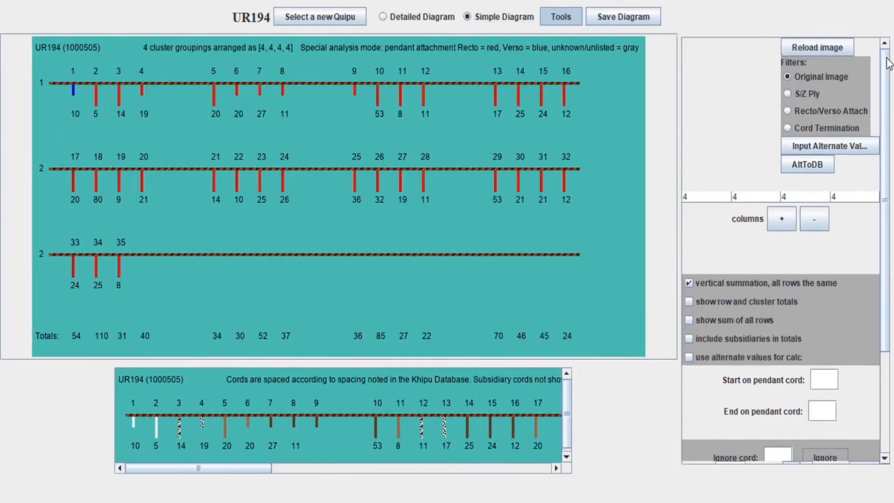
{"action": "left_click", "coordinate": [836, 50]}
{"action": "left_click", "coordinate": [688, 339]}
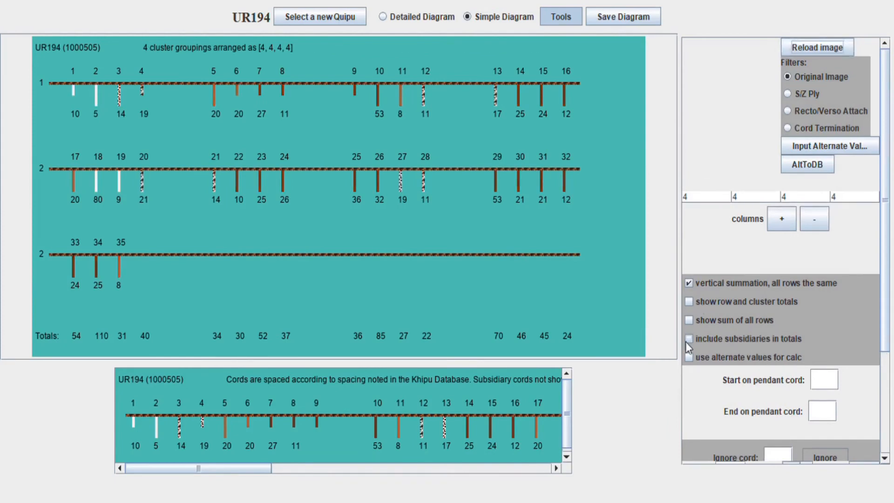
{"action": "left_click", "coordinate": [811, 49]}
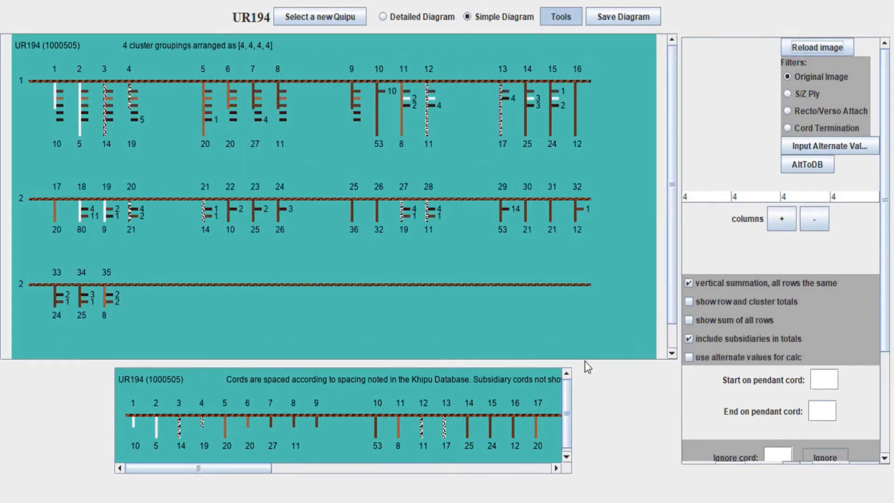
Regroup UR194 into clusters of 9, 8, 9 and 4 cords and redraw
{"action": "left_click_drag", "start_coordinate": [236, 468], "coordinate": [246, 469]}
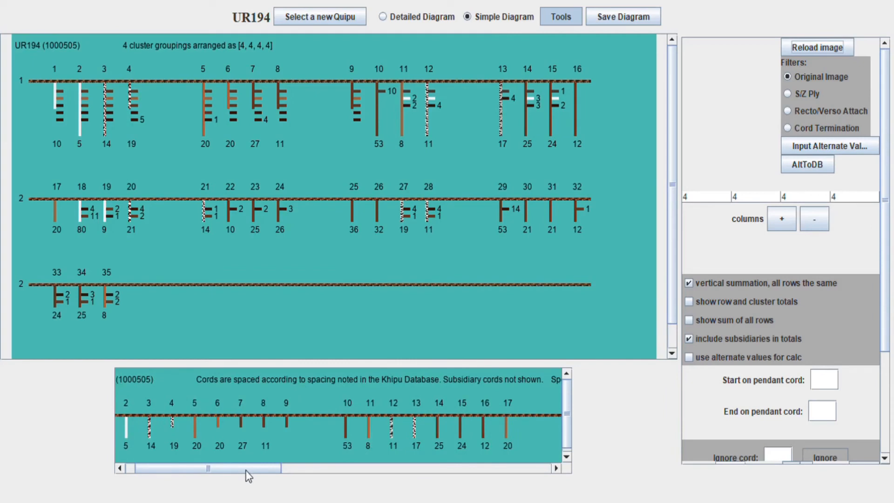
{"action": "left_click", "coordinate": [723, 196]}
{"action": "left_click", "coordinate": [705, 260]}
{"action": "left_click", "coordinate": [748, 201]}
{"action": "left_click", "coordinate": [748, 211]}
{"action": "left_click_drag", "start_coordinate": [244, 466], "coordinate": [369, 468]}
{"action": "left_click", "coordinate": [805, 197]}
{"action": "left_click", "coordinate": [794, 225]}
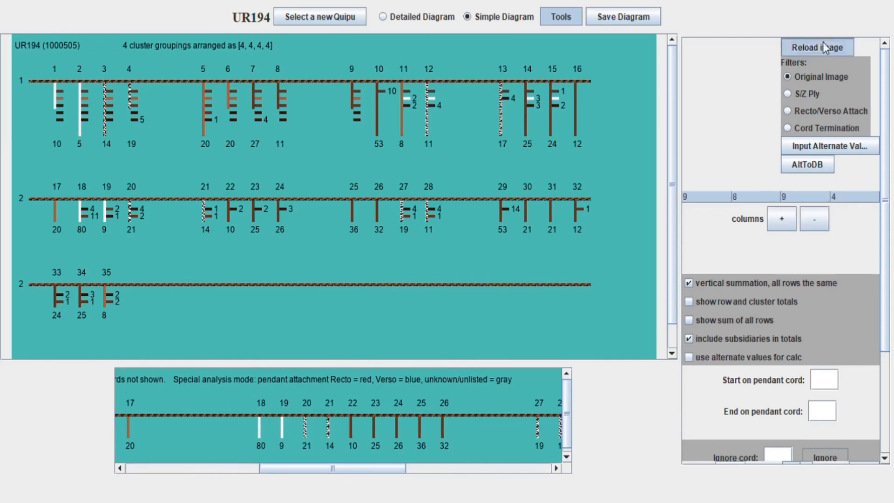
{"action": "left_click", "coordinate": [824, 47]}
Remove two extra clusters and set the second cluster to 9, giving two nine-cord clusters
{"action": "left_click_drag", "start_coordinate": [364, 470], "coordinate": [469, 477]}
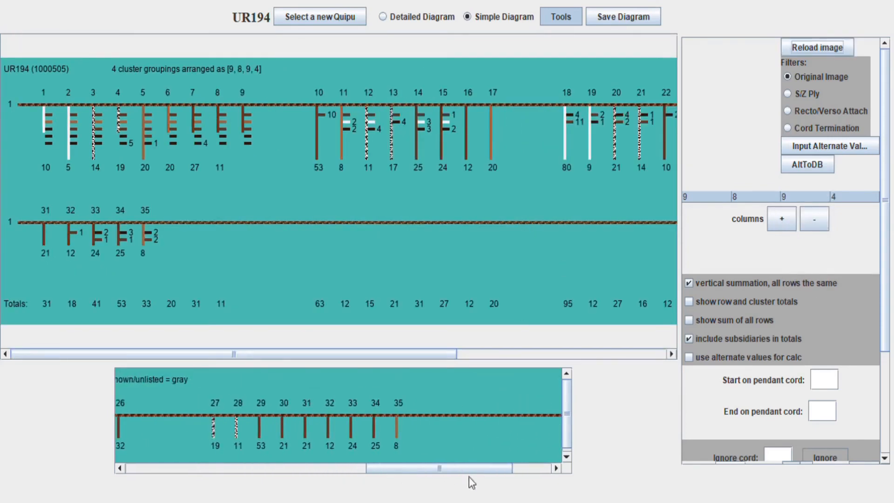
{"action": "left_click", "coordinate": [811, 221]}
{"action": "left_click", "coordinate": [814, 219]}
{"action": "left_click", "coordinate": [810, 198]}
{"action": "left_click", "coordinate": [806, 224]}
{"action": "left_click", "coordinate": [836, 47]}
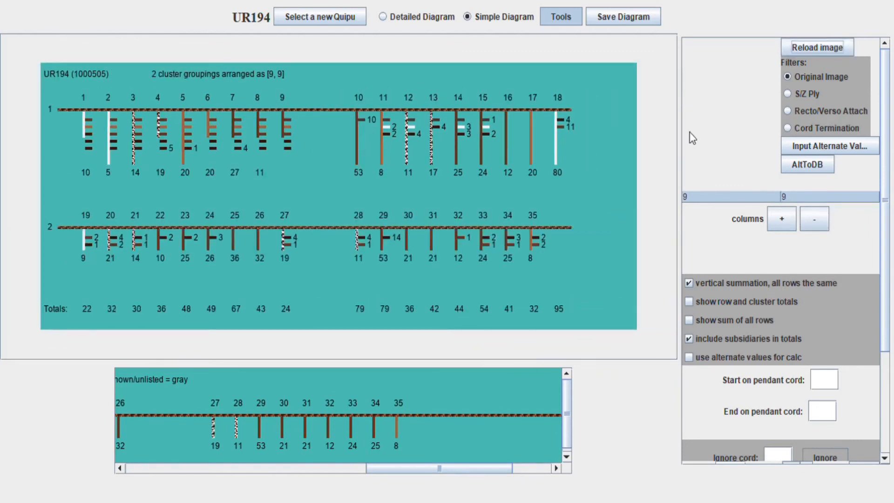
{"action": "left_click", "coordinate": [139, 469]}
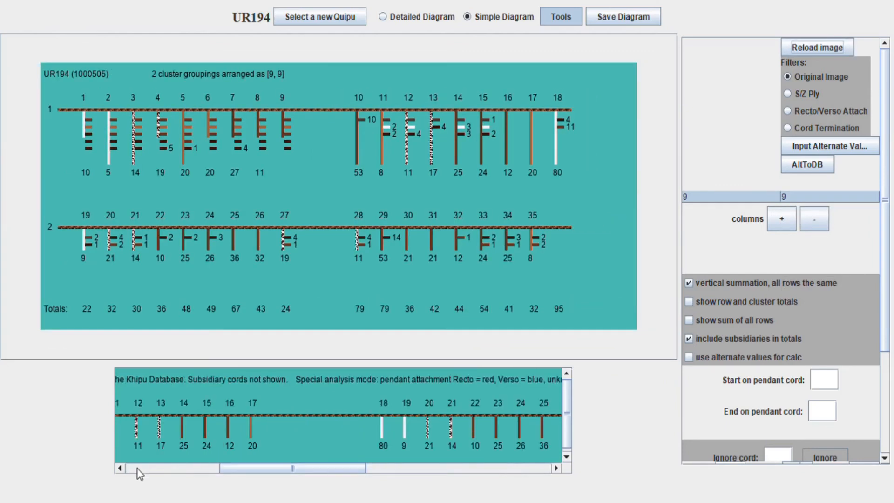
{"action": "left_click_drag", "start_coordinate": [238, 470], "coordinate": [188, 465]}
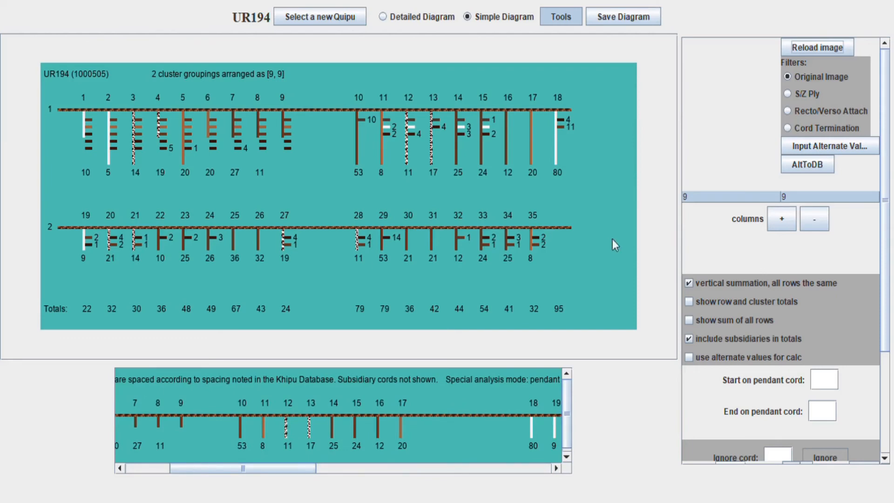
{"action": "scroll", "coordinate": [730, 326], "scroll_direction": "down", "scroll_amount": 5}
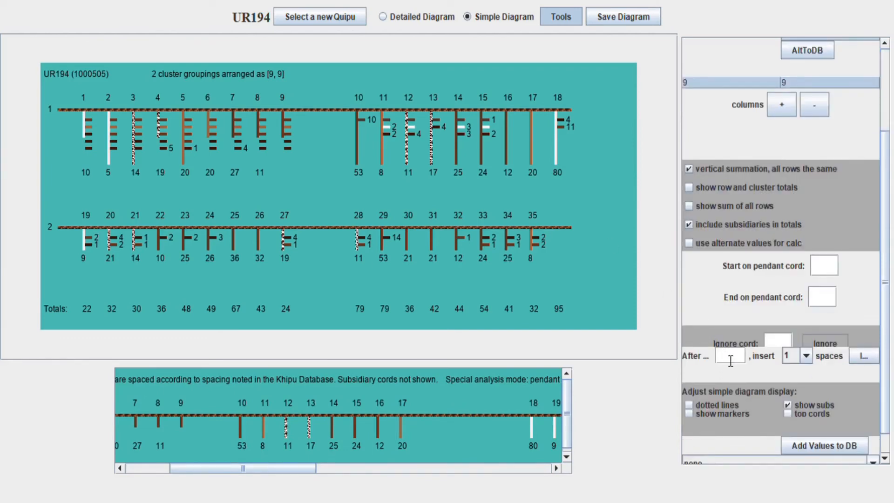
Insert a space after cord 13 in the diagram
{"action": "left_click", "coordinate": [731, 356]}
{"action": "type", "text": "13"}
{"action": "left_click", "coordinate": [864, 353]}
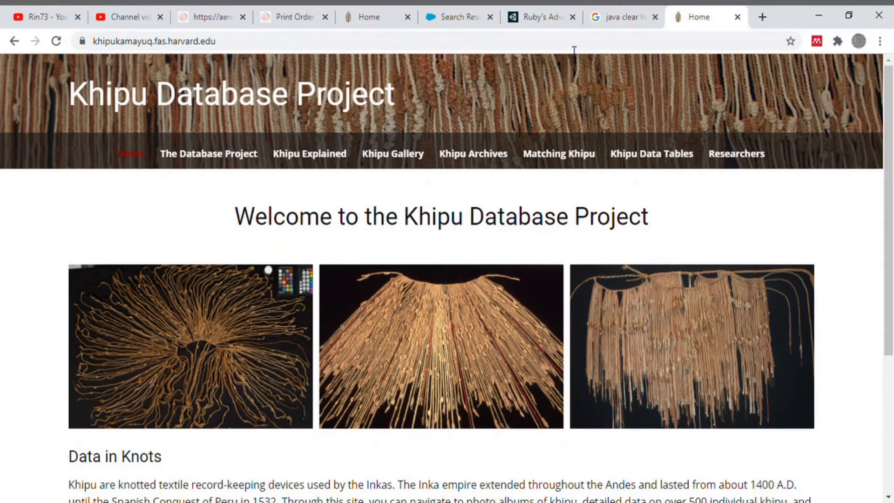
Open the Puruchuco Khipu gallery and the full-size UR064 photograph
{"action": "mouse_move", "coordinate": [413, 155]}
{"action": "left_click", "coordinate": [397, 225]}
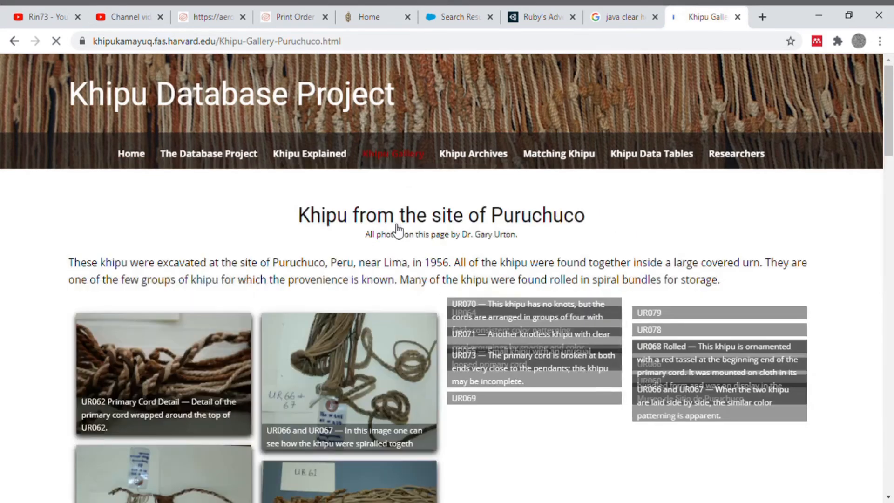
{"action": "scroll", "coordinate": [344, 244], "scroll_direction": "down", "scroll_amount": 2}
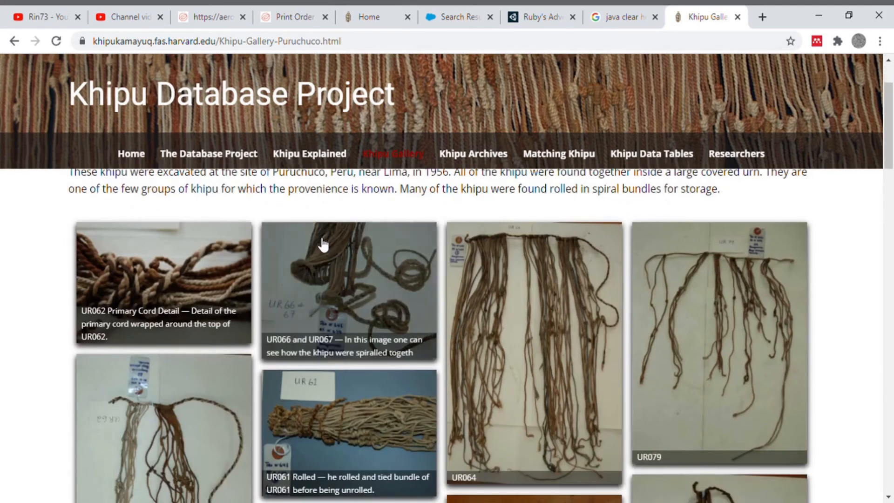
{"action": "scroll", "coordinate": [324, 244], "scroll_direction": "down", "scroll_amount": 2}
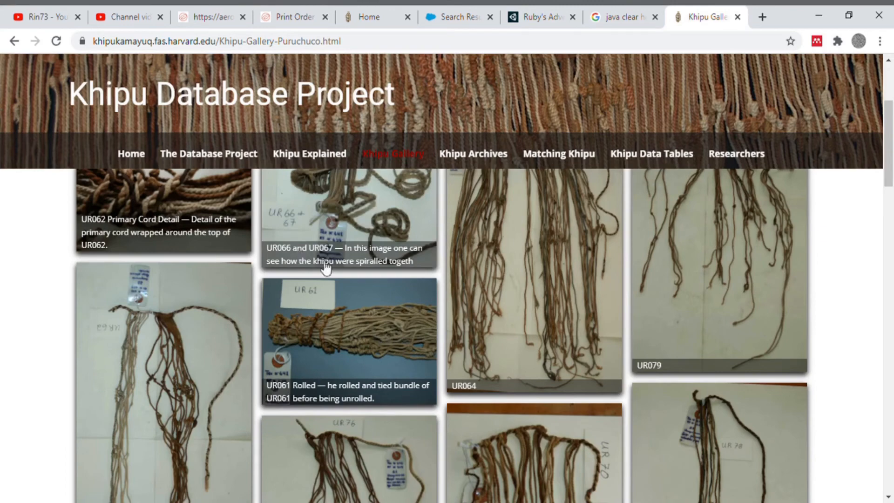
{"action": "left_click", "coordinate": [575, 309]}
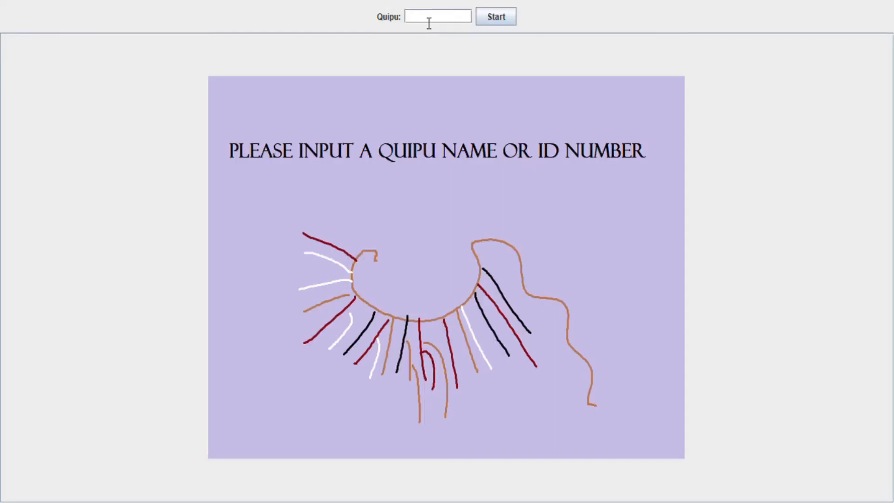
Load khipu ur064, scroll to its right end, and switch to the simple diagram view
{"action": "type", "text": "ur064"}
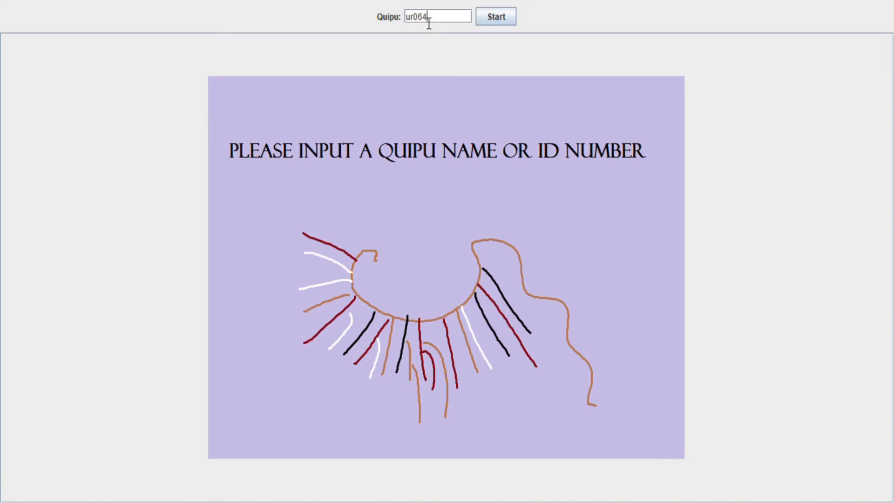
{"action": "key", "text": "Return"}
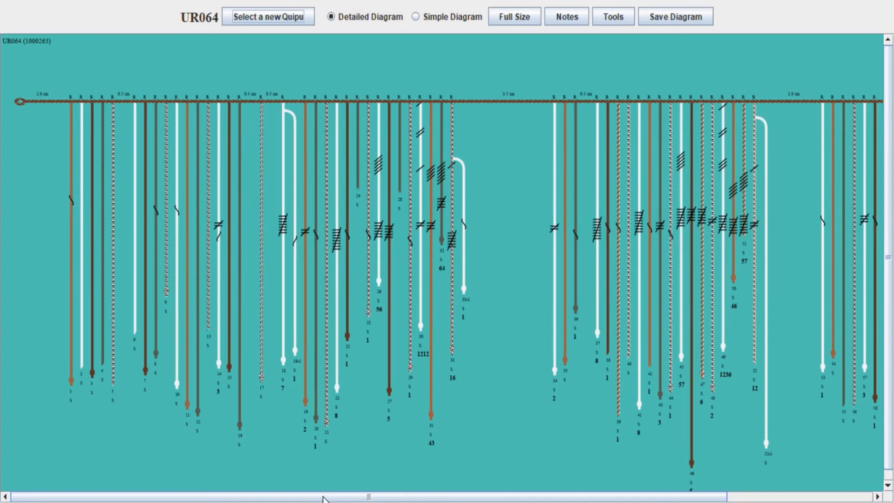
{"action": "left_click_drag", "start_coordinate": [324, 498], "coordinate": [326, 499]}
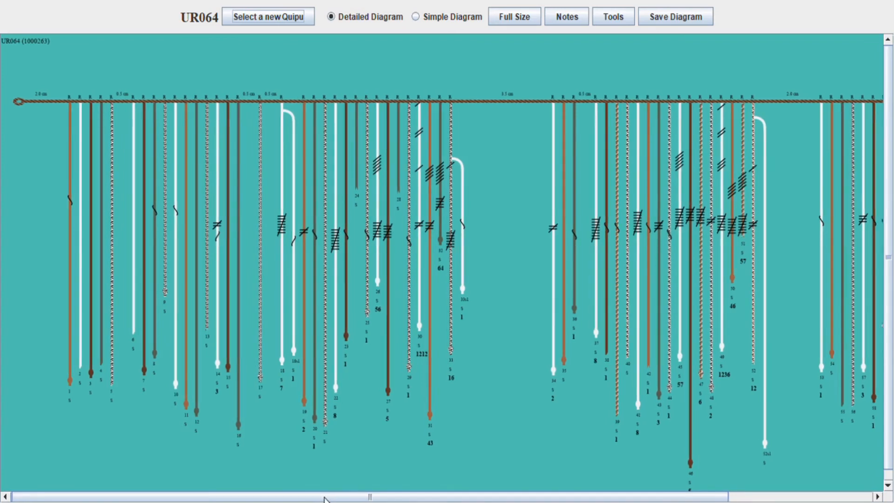
{"action": "left_click_drag", "start_coordinate": [324, 499], "coordinate": [332, 495]}
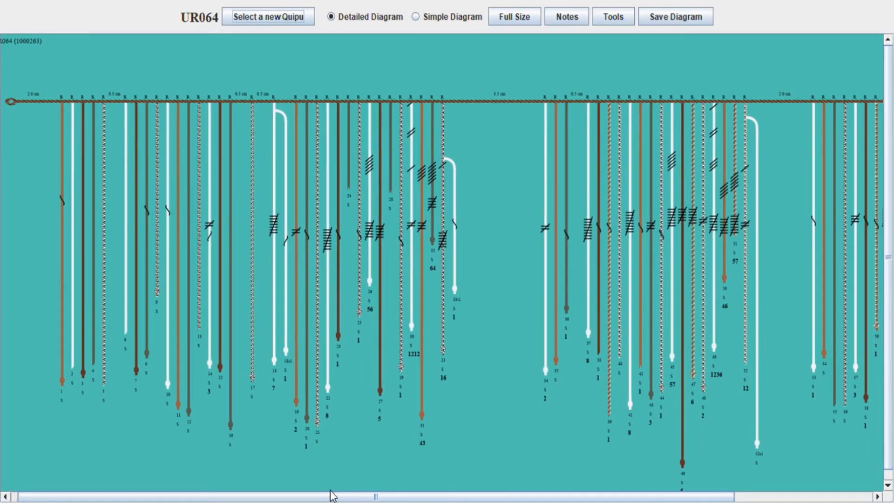
{"action": "left_click_drag", "start_coordinate": [331, 495], "coordinate": [471, 489]}
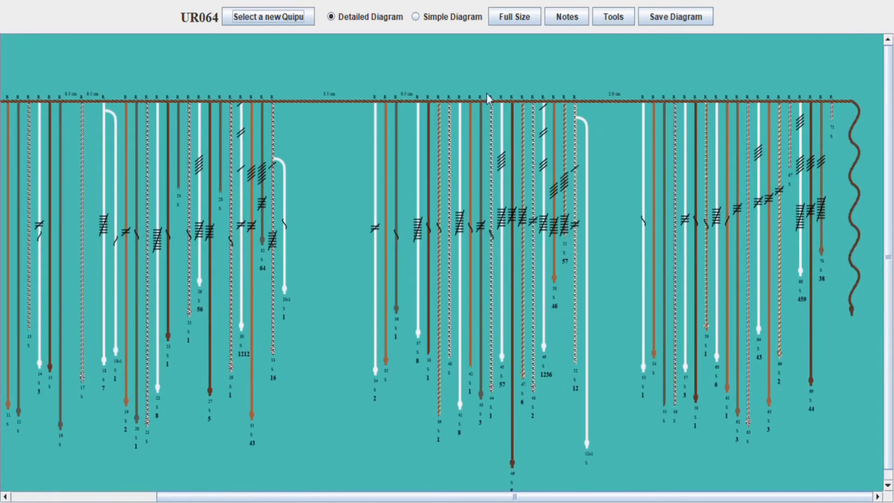
{"action": "left_click", "coordinate": [446, 17]}
Lay out the diagram as four clusters of five cords each
{"action": "left_click", "coordinate": [561, 17]}
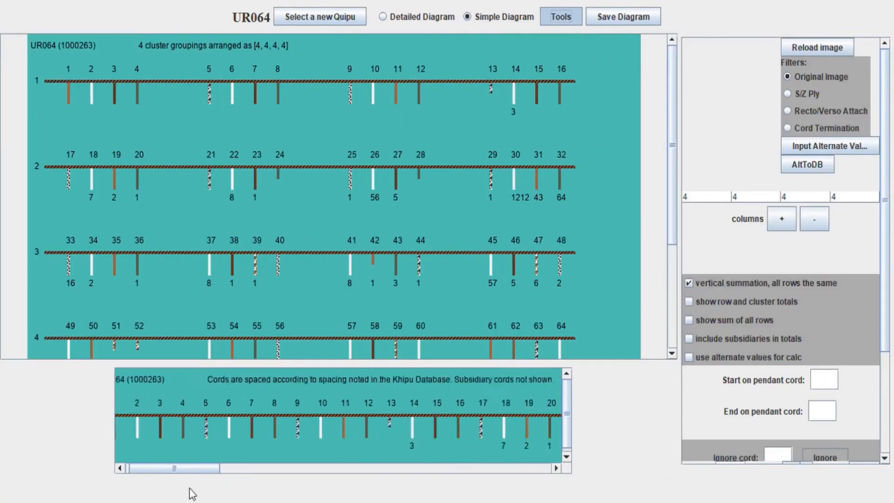
{"action": "left_click", "coordinate": [723, 196]}
{"action": "left_click", "coordinate": [705, 261]}
{"action": "left_click", "coordinate": [759, 196]}
{"action": "left_click", "coordinate": [749, 260]}
{"action": "left_click", "coordinate": [804, 197]}
{"action": "left_click", "coordinate": [803, 261]}
{"action": "left_click", "coordinate": [852, 197]}
{"action": "left_click", "coordinate": [850, 261]}
{"action": "left_click", "coordinate": [820, 48]}
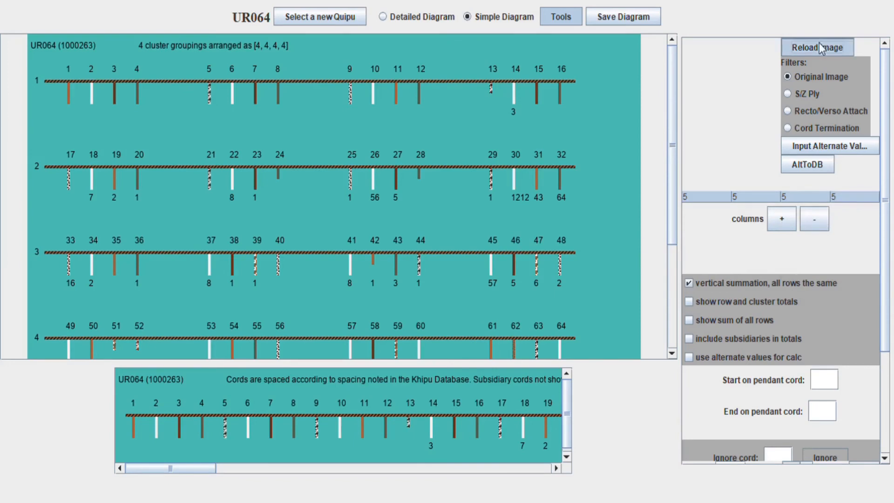
{"action": "left_click_drag", "start_coordinate": [204, 473], "coordinate": [254, 471]}
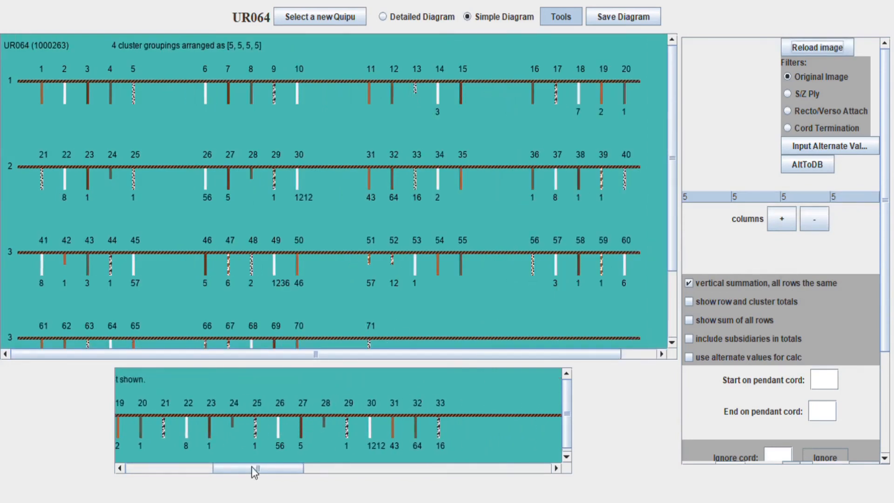
Change clusters two to four to 4 cords, giving clusters of 5, 4, 4, 4
{"action": "left_click", "coordinate": [759, 197]}
{"action": "left_click", "coordinate": [749, 247]}
{"action": "left_click", "coordinate": [805, 196]}
{"action": "left_click", "coordinate": [803, 247]}
{"action": "left_click", "coordinate": [852, 196]}
{"action": "left_click", "coordinate": [850, 249]}
{"action": "left_click_drag", "start_coordinate": [263, 467], "coordinate": [234, 466]}
{"action": "left_click", "coordinate": [812, 52]}
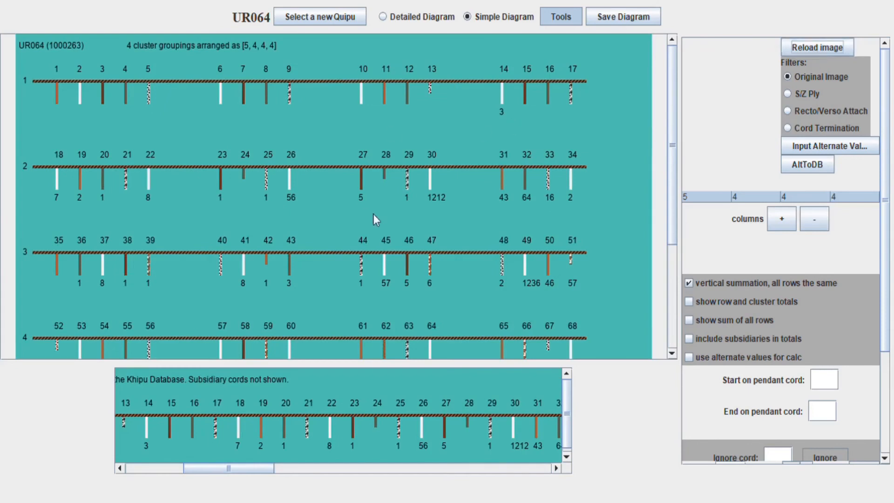
Try adding more clusters per row, then return to four clusters of four
{"action": "left_click", "coordinate": [782, 224]}
{"action": "left_click", "coordinate": [782, 225]}
{"action": "left_click", "coordinate": [782, 225]}
{"action": "left_click", "coordinate": [830, 47]}
{"action": "mouse_move", "coordinate": [248, 354]}
{"action": "left_mouse_down"}
{"action": "mouse_move", "coordinate": [487, 348]}
{"action": "mouse_move", "coordinate": [249, 354]}
{"action": "left_mouse_up"}
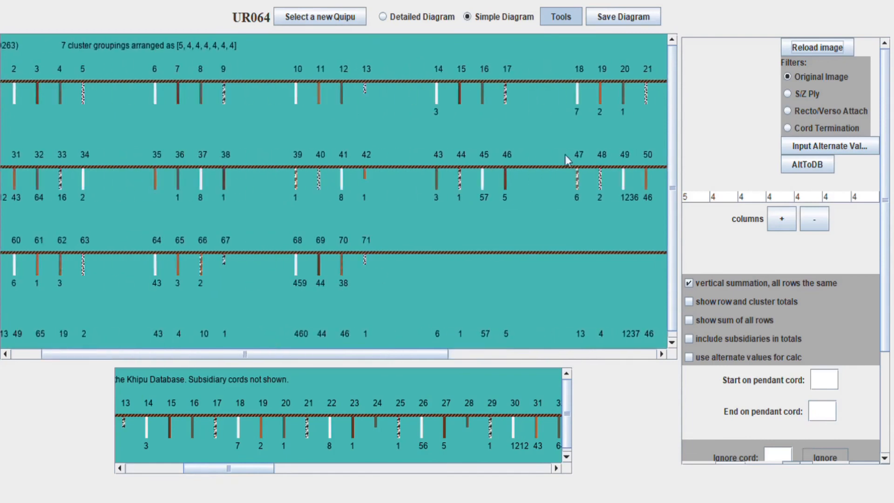
{"action": "left_click", "coordinate": [814, 219]}
{"action": "left_click", "coordinate": [814, 219]}
{"action": "left_click", "coordinate": [814, 218]}
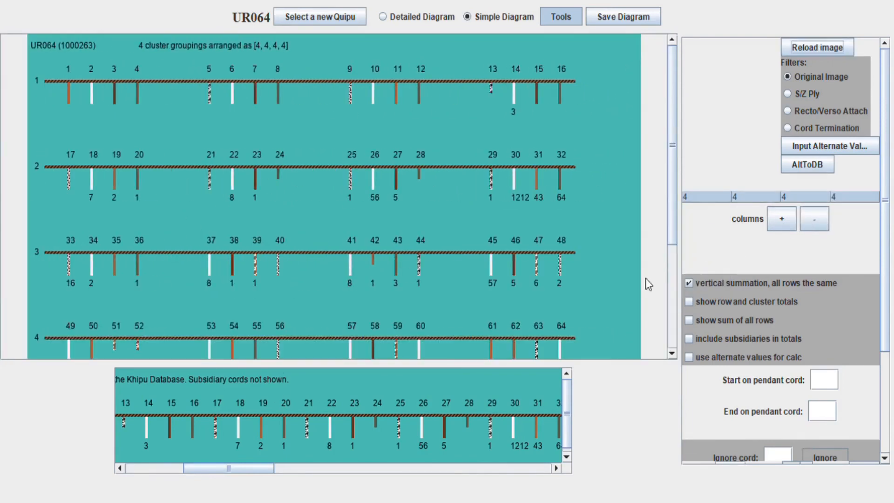
Redraw with a fifth 4-cord cluster in each row
{"action": "scroll", "coordinate": [647, 282], "scroll_direction": "down", "scroll_amount": 5}
{"action": "left_click", "coordinate": [782, 219]}
{"action": "left_click", "coordinate": [817, 47]}
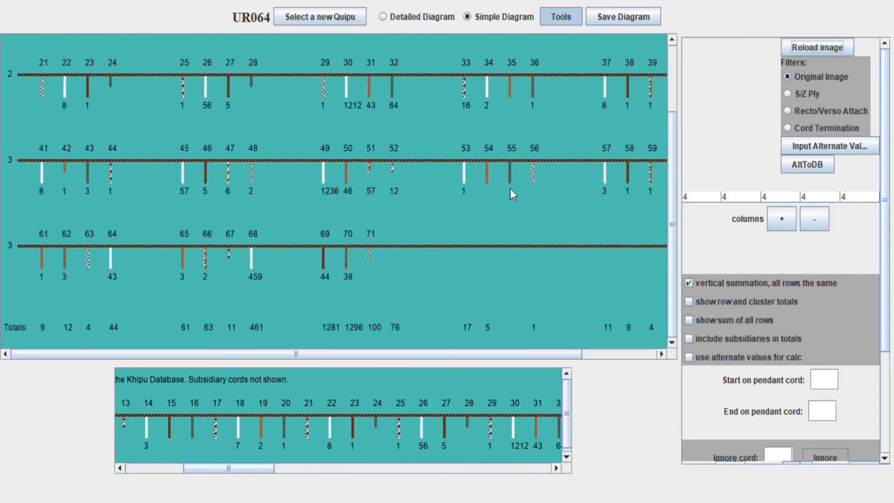
{"action": "scroll", "coordinate": [512, 194], "scroll_direction": "up", "scroll_amount": 5}
Start the diagram at pendant cord 11
{"action": "left_click", "coordinate": [823, 380]}
{"action": "type", "text": "10"}
{"action": "key", "text": "Return"}
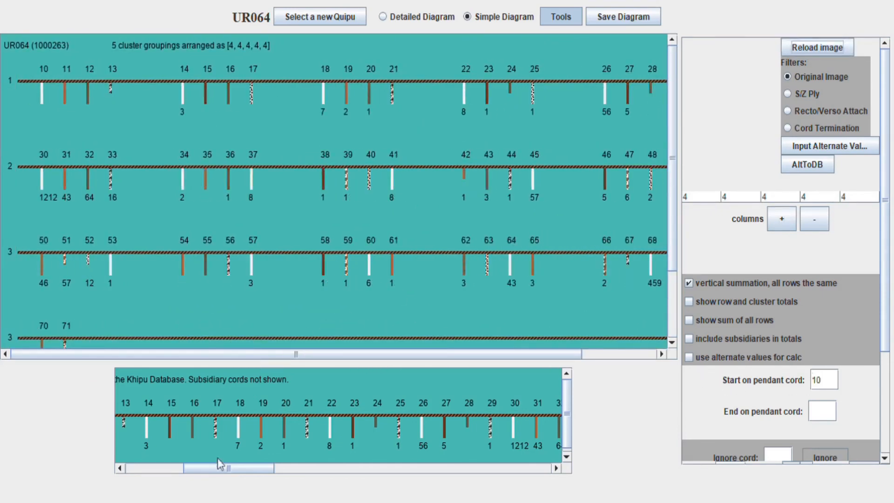
{"action": "left_click_drag", "start_coordinate": [220, 463], "coordinate": [147, 471]}
{"action": "left_click", "coordinate": [836, 382]}
{"action": "key", "text": "BackSpace"}
{"action": "type", "text": "1"}
{"action": "left_click", "coordinate": [821, 51]}
{"action": "mouse_move", "coordinate": [246, 356]}
{"action": "left_mouse_down"}
{"action": "mouse_move", "coordinate": [287, 357]}
{"action": "mouse_move", "coordinate": [252, 362]}
{"action": "left_mouse_up"}
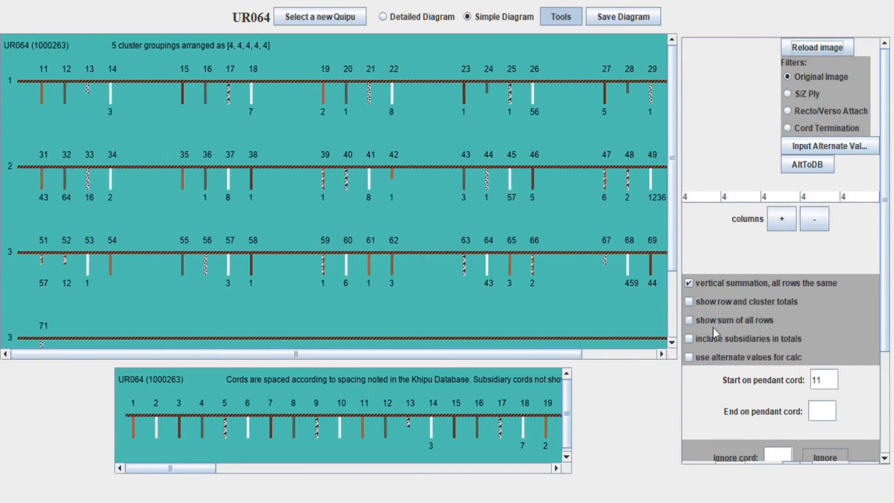
Insert a space after cord 59
{"action": "scroll", "coordinate": [714, 332], "scroll_direction": "down", "scroll_amount": 3}
{"action": "left_click", "coordinate": [864, 329]}
{"action": "mouse_move", "coordinate": [409, 356]}
{"action": "left_mouse_down"}
{"action": "mouse_move", "coordinate": [475, 348]}
{"action": "mouse_move", "coordinate": [414, 348]}
{"action": "left_mouse_up"}
{"action": "left_click", "coordinate": [742, 332]}
{"action": "key", "text": "BackSpace"}
{"action": "key", "text": "BackSpace"}
{"action": "type", "text": "59"}
{"action": "left_click", "coordinate": [878, 330]}
Set the end cord to 68 and recompute the vertical totals
{"action": "scroll", "coordinate": [550, 264], "scroll_direction": "down", "scroll_amount": 3}
{"action": "left_click_drag", "start_coordinate": [195, 468], "coordinate": [531, 469]}
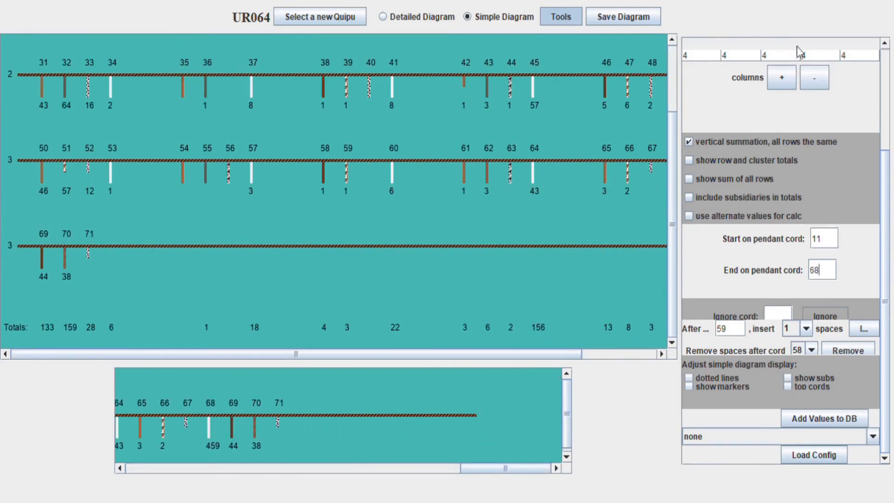
{"action": "key", "text": "Return"}
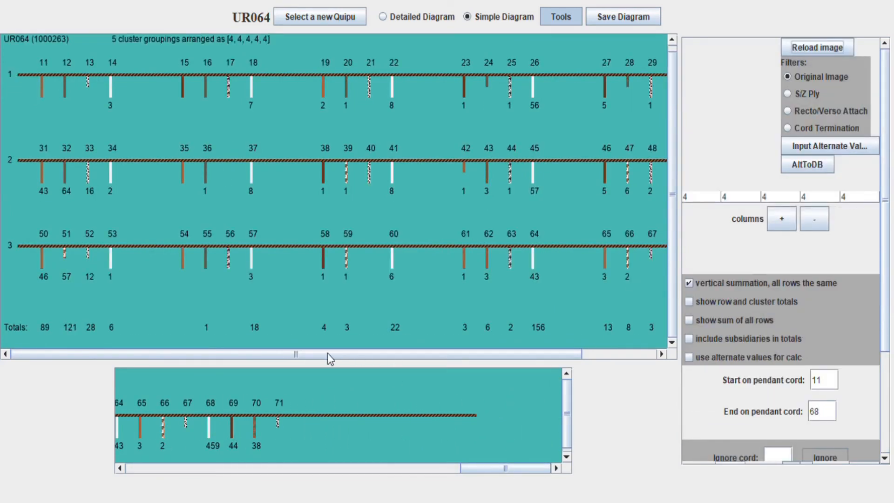
{"action": "left_click_drag", "start_coordinate": [401, 355], "coordinate": [456, 358]}
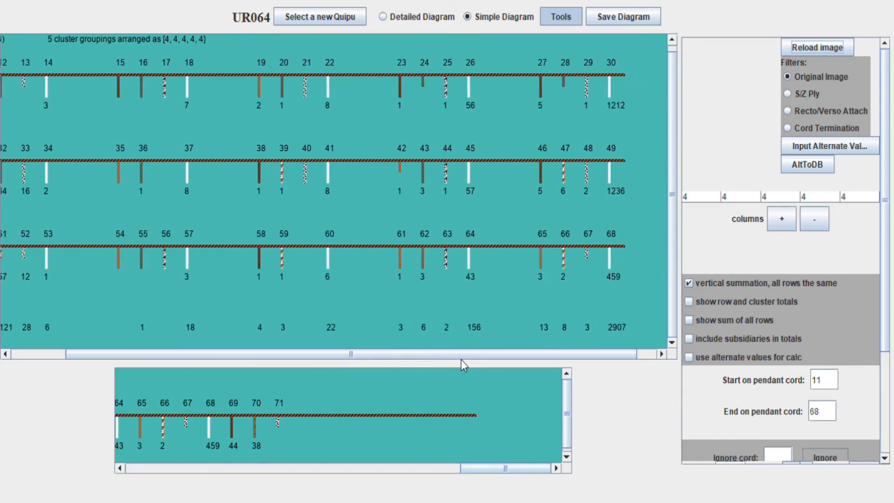
Preview recto/verso cord colouring, then restore the original cord colours
{"action": "left_click", "coordinate": [787, 93]}
{"action": "left_click", "coordinate": [788, 111]}
{"action": "left_click", "coordinate": [244, 470]}
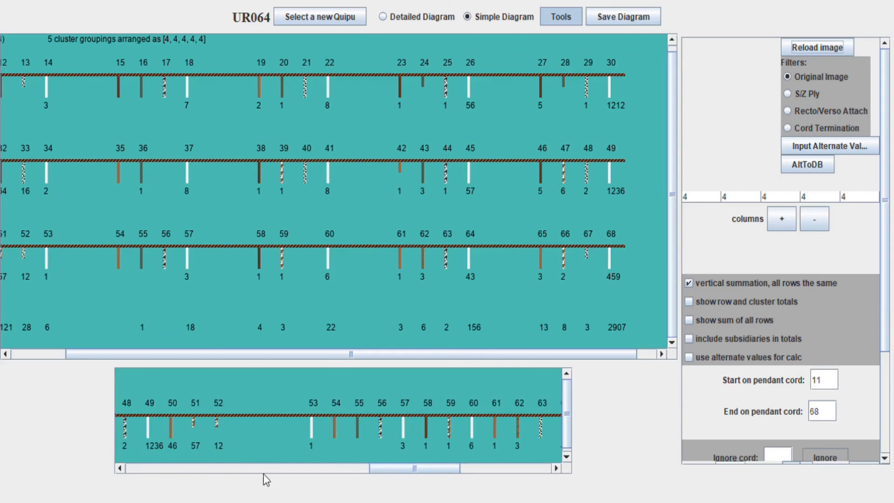
{"action": "left_click_drag", "start_coordinate": [395, 473], "coordinate": [293, 474]}
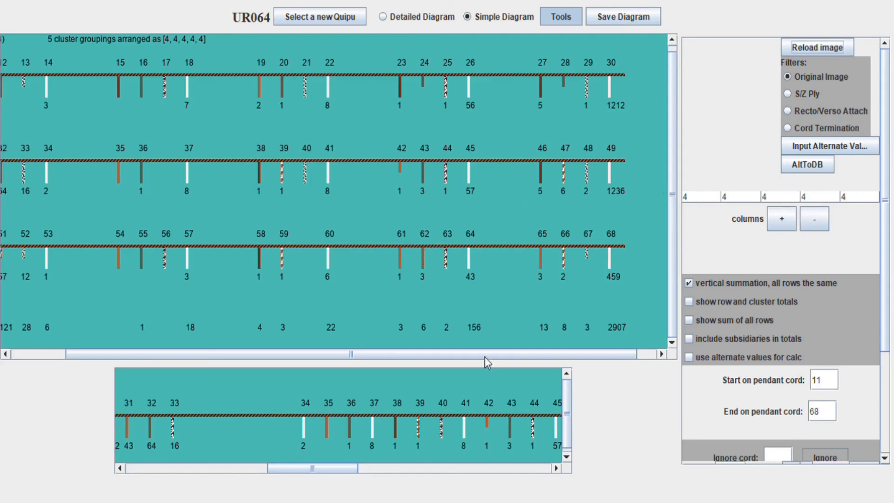
{"action": "mouse_move", "coordinate": [484, 357]}
{"action": "left_mouse_down"}
{"action": "mouse_move", "coordinate": [416, 380]}
{"action": "mouse_move", "coordinate": [479, 347]}
{"action": "left_mouse_up"}
Try a sixth 3-cord cluster in each row and redraw
{"action": "left_click", "coordinate": [782, 219]}
{"action": "left_click", "coordinate": [865, 197]}
{"action": "left_click", "coordinate": [861, 235]}
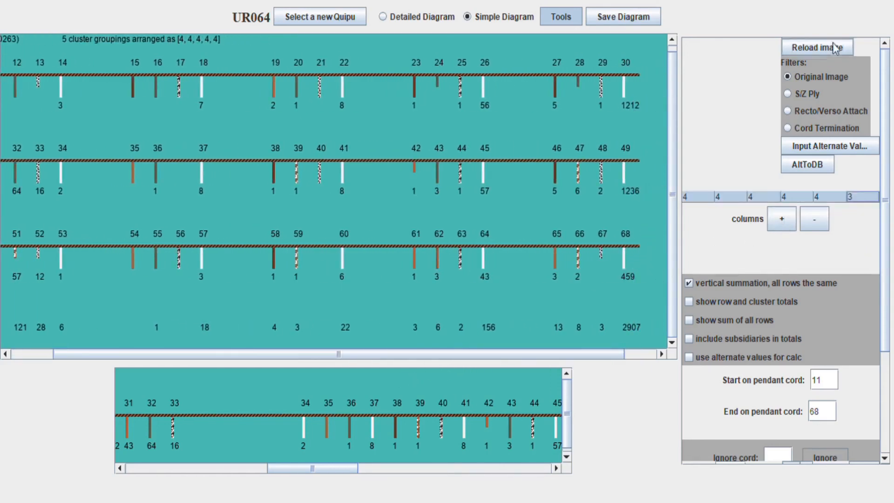
{"action": "left_click", "coordinate": [833, 46]}
{"action": "left_click_drag", "start_coordinate": [313, 467], "coordinate": [366, 468]}
{"action": "left_click_drag", "start_coordinate": [404, 354], "coordinate": [750, 271]}
Remove the extra cluster, turn off vertical summation, and make row 1's clusters 11 cords
{"action": "left_click", "coordinate": [814, 224]}
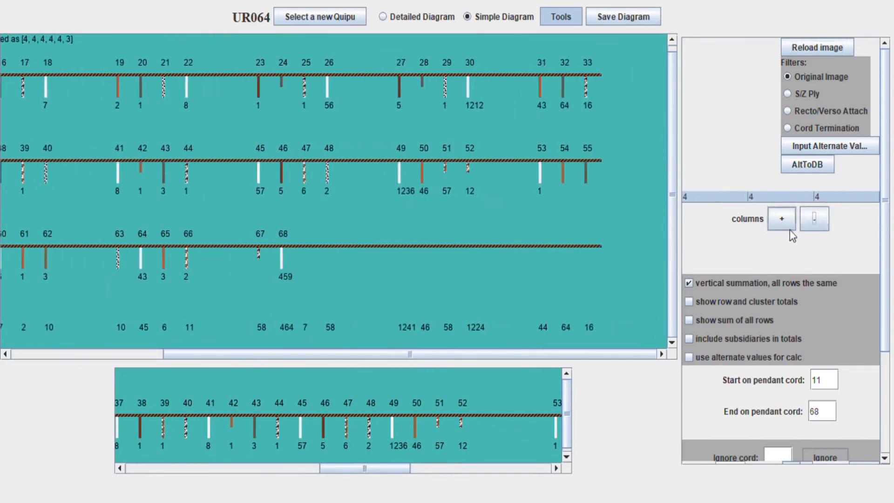
{"action": "left_click", "coordinate": [688, 284]}
{"action": "left_click_drag", "start_coordinate": [395, 484], "coordinate": [262, 477]}
{"action": "left_click", "coordinate": [726, 197]}
{"action": "left_click", "coordinate": [719, 248]}
{"action": "left_click", "coordinate": [766, 194]}
{"action": "left_click", "coordinate": [780, 247]}
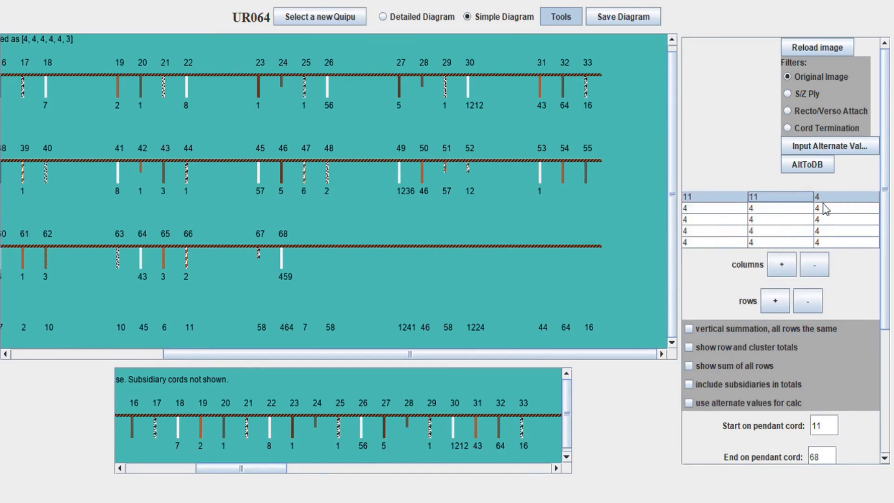
{"action": "left_click", "coordinate": [831, 196]}
{"action": "left_click", "coordinate": [838, 247]}
{"action": "left_click", "coordinate": [814, 53]}
{"action": "left_click_drag", "start_coordinate": [258, 351], "coordinate": [32, 355]}
{"action": "mouse_move", "coordinate": [224, 471]}
{"action": "left_mouse_down"}
{"action": "mouse_move", "coordinate": [140, 471]}
{"action": "mouse_move", "coordinate": [238, 469]}
{"action": "left_mouse_up"}
Clear the start cord so the diagram begins at cord 1
{"action": "key", "text": "BackSpace"}
{"action": "left_click", "coordinate": [817, 47]}
{"action": "left_click_drag", "start_coordinate": [342, 354], "coordinate": [368, 355]}
{"action": "left_click_drag", "start_coordinate": [265, 468], "coordinate": [375, 468]}
Make row 2's first three clusters 10 cords and redraw
{"action": "left_click", "coordinate": [727, 210]}
{"action": "mouse_move", "coordinate": [403, 355]}
{"action": "left_mouse_down"}
{"action": "mouse_move", "coordinate": [370, 355]}
{"action": "mouse_move", "coordinate": [412, 357]}
{"action": "left_mouse_up"}
{"action": "left_click", "coordinate": [721, 246]}
{"action": "left_click", "coordinate": [772, 210]}
{"action": "left_click", "coordinate": [775, 246]}
{"action": "left_click", "coordinate": [843, 205]}
{"action": "left_click", "coordinate": [825, 248]}
{"action": "left_click", "coordinate": [845, 44]}
{"action": "mouse_move", "coordinate": [468, 355]}
{"action": "left_mouse_down"}
{"action": "mouse_move", "coordinate": [519, 365]}
{"action": "mouse_move", "coordinate": [479, 355]}
{"action": "left_mouse_up"}
Change row 2's clusters to 7 cords and insert a space after cord 52
{"action": "left_click", "coordinate": [738, 208]}
{"action": "left_click", "coordinate": [721, 221]}
{"action": "left_click", "coordinate": [777, 209]}
{"action": "left_click", "coordinate": [776, 221]}
{"action": "left_click", "coordinate": [845, 209]}
{"action": "left_click", "coordinate": [841, 221]}
{"action": "left_click", "coordinate": [823, 48]}
{"action": "left_click_drag", "start_coordinate": [395, 469], "coordinate": [371, 468]}
{"action": "scroll", "coordinate": [729, 403], "scroll_direction": "down", "scroll_amount": 10}
{"action": "left_click", "coordinate": [864, 328]}
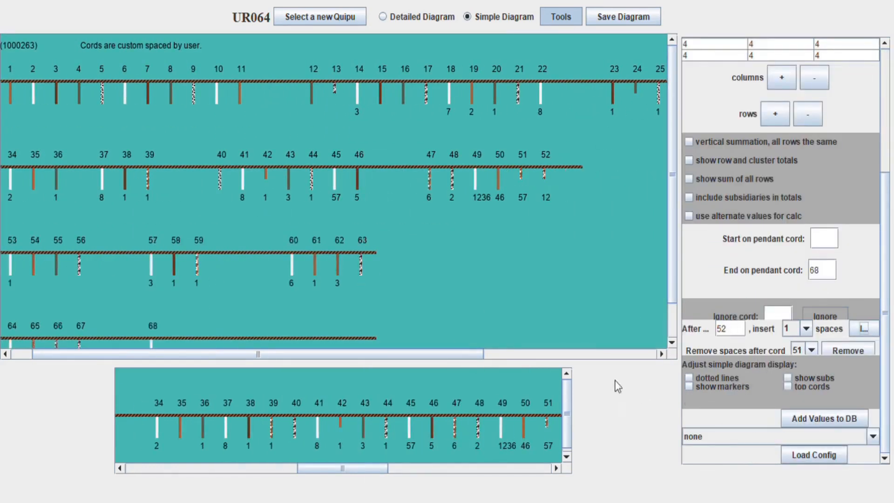
Make row 3's clusters 8 cords each and redraw
{"action": "left_click_drag", "start_coordinate": [454, 355], "coordinate": [433, 356]}
{"action": "left_click_drag", "start_coordinate": [342, 468], "coordinate": [446, 477]}
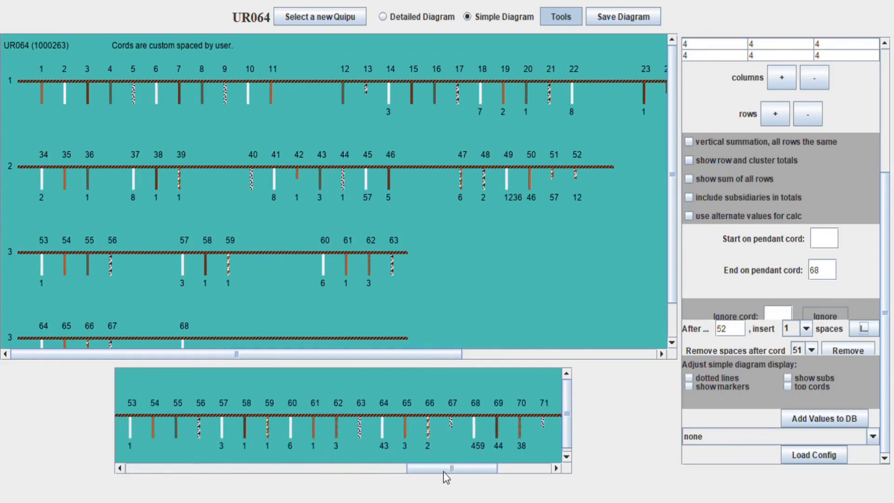
{"action": "scroll", "coordinate": [741, 205], "scroll_direction": "up", "scroll_amount": 10}
{"action": "left_click", "coordinate": [740, 220]}
{"action": "left_click", "coordinate": [738, 245]}
{"action": "left_click", "coordinate": [774, 220]}
{"action": "left_click", "coordinate": [773, 244]}
{"action": "left_click", "coordinate": [842, 220]}
{"action": "left_click", "coordinate": [840, 244]}
{"action": "left_click", "coordinate": [836, 47]}
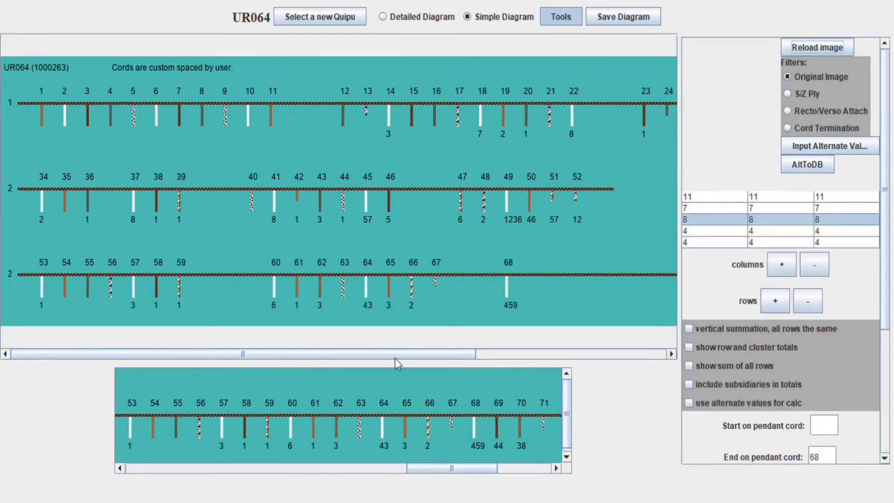
Clear the end cord 68 so the diagram runs through cord 71
{"action": "double_click", "coordinate": [829, 461]}
{"action": "left_click", "coordinate": [816, 47]}
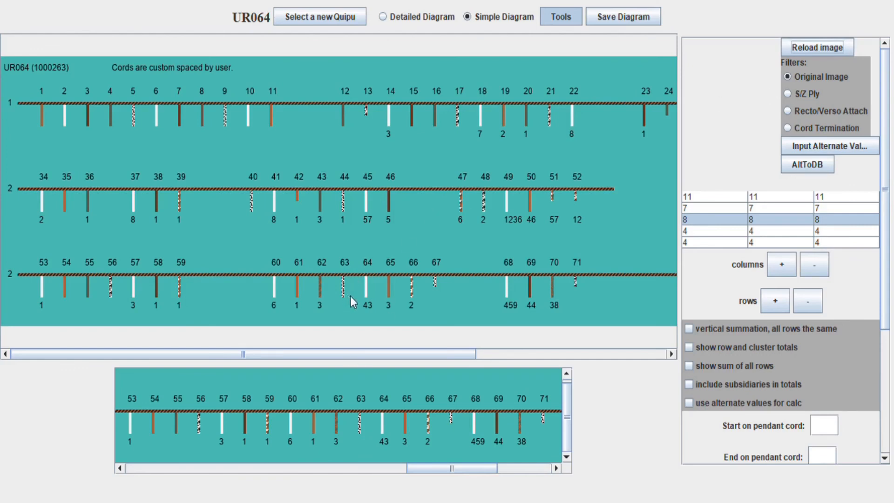
{"action": "left_click_drag", "start_coordinate": [323, 353], "coordinate": [525, 353]}
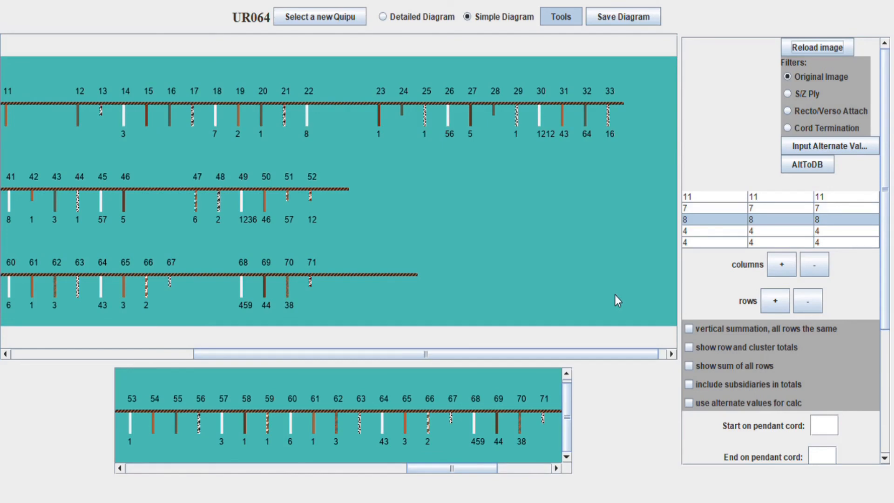
{"action": "left_click_drag", "start_coordinate": [449, 468], "coordinate": [171, 471]}
Switch to the Detailed Diagram view of the khipu
{"action": "left_click_drag", "start_coordinate": [447, 354], "coordinate": [222, 340]}
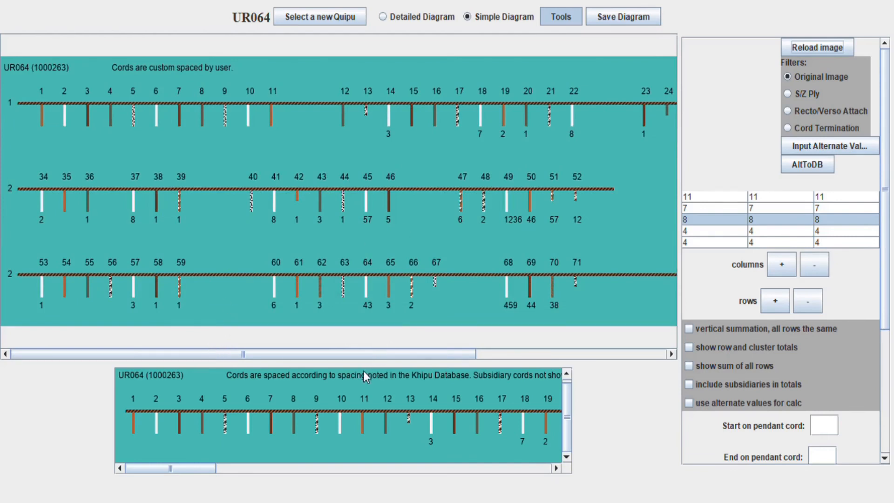
{"action": "left_click_drag", "start_coordinate": [381, 354], "coordinate": [91, 376]}
{"action": "left_click", "coordinate": [409, 17]}
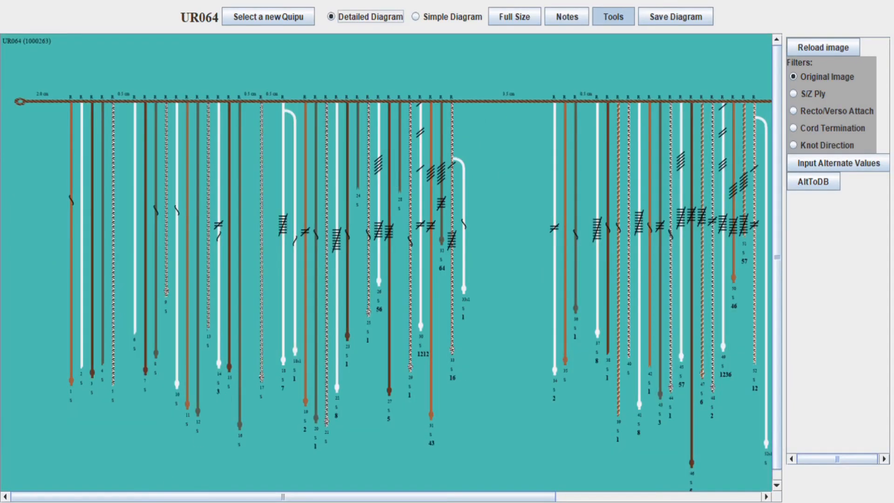
{"action": "mouse_move", "coordinate": [161, 497]}
{"action": "left_mouse_down"}
{"action": "mouse_move", "coordinate": [380, 498]}
{"action": "mouse_move", "coordinate": [163, 497]}
{"action": "left_mouse_up"}
Return to the simple diagram and make the first row's first cluster 5 cords
{"action": "left_click", "coordinate": [450, 18]}
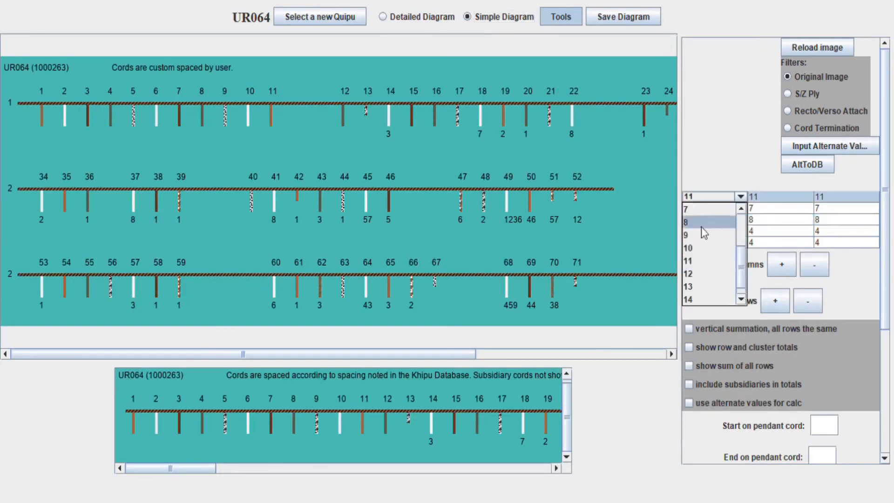
{"action": "left_click", "coordinate": [835, 197]}
{"action": "left_click", "coordinate": [831, 210]}
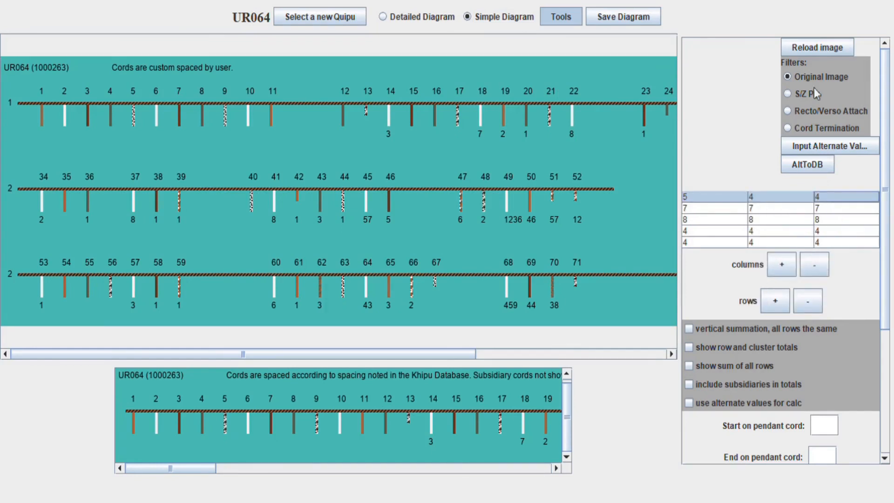
{"action": "left_click", "coordinate": [817, 47]}
{"action": "left_click_drag", "start_coordinate": [185, 470], "coordinate": [281, 469]}
Add clusters to each row until every row has eight clusters
{"action": "left_click", "coordinate": [782, 265]}
{"action": "left_click", "coordinate": [781, 264]}
{"action": "left_click", "coordinate": [817, 47]}
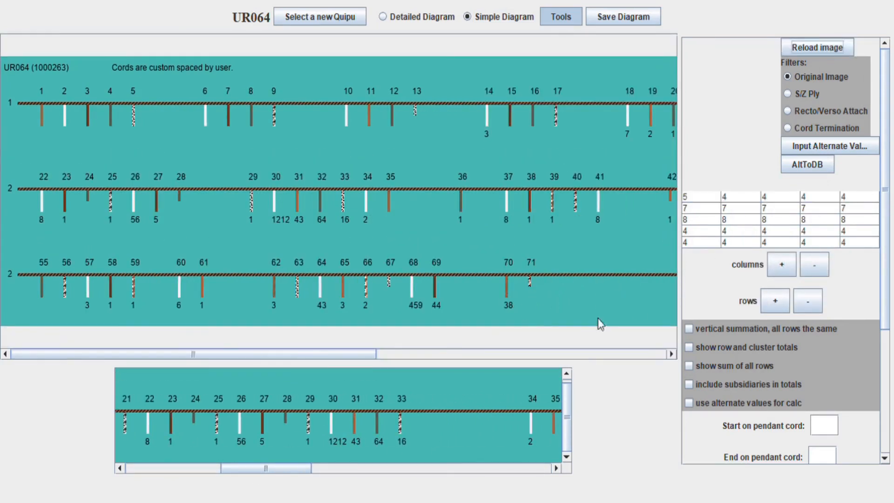
{"action": "left_click", "coordinate": [781, 264]}
{"action": "left_click", "coordinate": [782, 265]}
{"action": "left_click", "coordinate": [817, 47]}
{"action": "left_click", "coordinate": [782, 264]}
{"action": "left_click", "coordinate": [818, 51]}
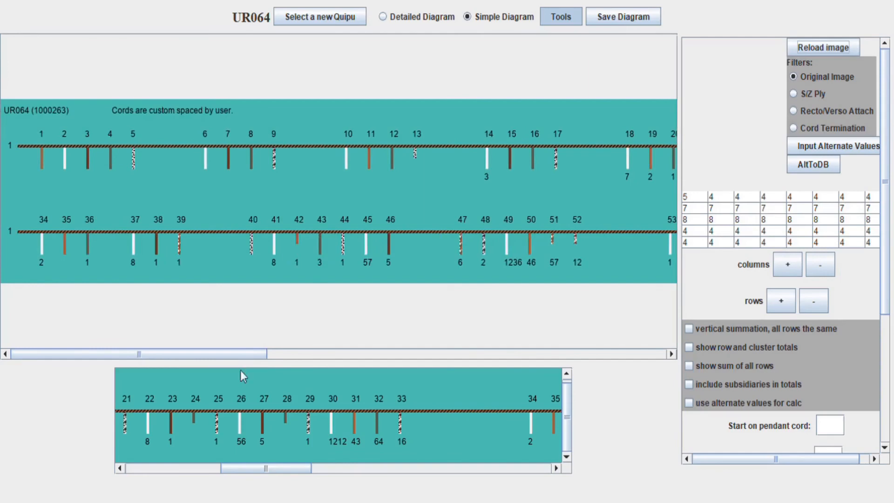
{"action": "left_click_drag", "start_coordinate": [265, 468], "coordinate": [339, 468]}
Remove three rows and set the second row's first cluster to 3 cords
{"action": "left_click", "coordinate": [814, 291]}
{"action": "left_click", "coordinate": [814, 288]}
{"action": "left_click", "coordinate": [813, 286]}
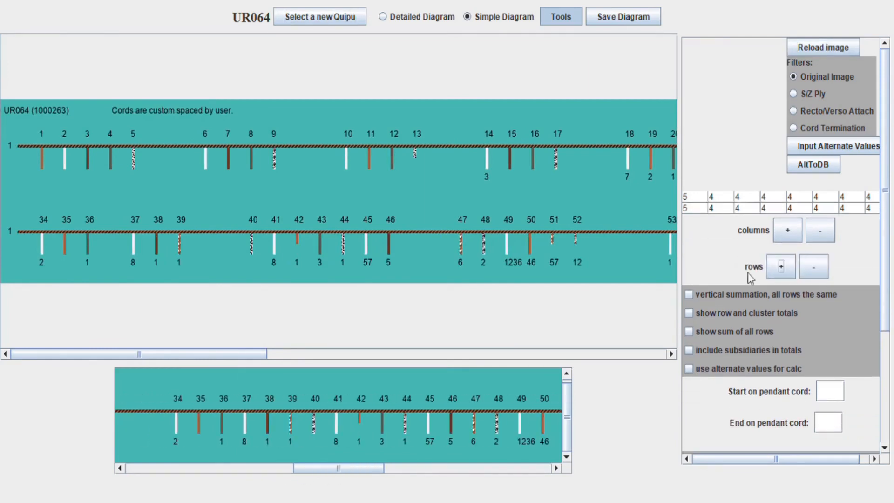
{"action": "double_click", "coordinate": [698, 209]}
{"action": "key", "text": "BackSpace"}
{"action": "type", "text": "3"}
{"action": "left_click", "coordinate": [818, 49]}
{"action": "scroll", "coordinate": [759, 335], "scroll_direction": "down", "scroll_amount": 3}
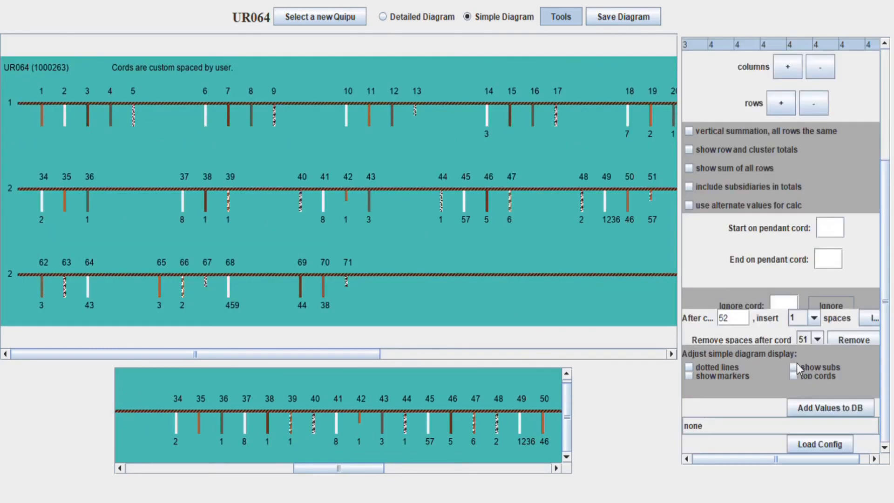
{"action": "scroll", "coordinate": [812, 308], "scroll_direction": "up", "scroll_amount": 3}
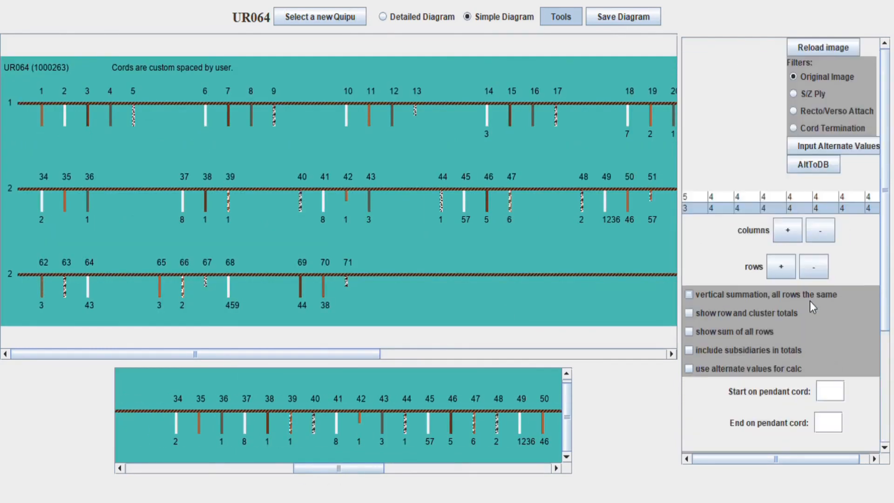
Change the second row's second cluster size to 5 cords and redraw
{"action": "double_click", "coordinate": [720, 210]}
{"action": "key", "text": "BackSpace"}
{"action": "type", "text": "5"}
{"action": "left_click", "coordinate": [826, 49]}
{"action": "left_click_drag", "start_coordinate": [343, 468], "coordinate": [375, 468]}
{"action": "left_click_drag", "start_coordinate": [353, 354], "coordinate": [302, 362]}
{"action": "left_click_drag", "start_coordinate": [369, 469], "coordinate": [367, 473]}
{"action": "left_click_drag", "start_coordinate": [339, 357], "coordinate": [633, 355]}
Make the last three second-row clusters 1 cord each and add a third row
{"action": "left_click", "coordinate": [831, 208]}
{"action": "left_click", "coordinate": [829, 221]}
{"action": "left_click", "coordinate": [853, 209]}
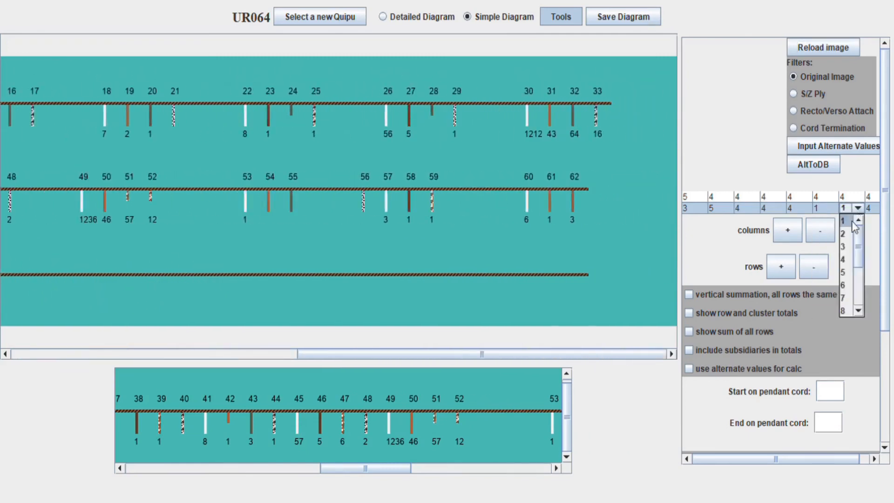
{"action": "left_click", "coordinate": [853, 220]}
{"action": "left_click", "coordinate": [872, 209]}
{"action": "left_click", "coordinate": [867, 220]}
{"action": "left_click", "coordinate": [775, 266]}
{"action": "scroll", "coordinate": [806, 345], "scroll_direction": "down", "scroll_amount": 5}
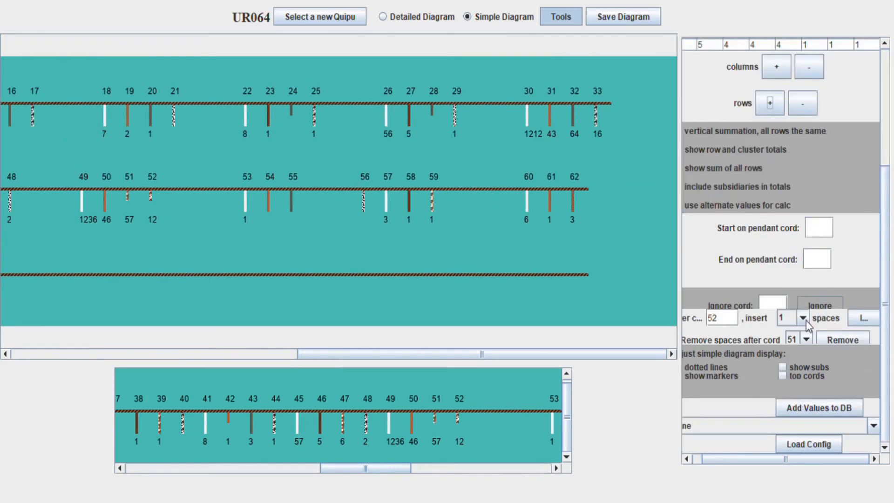
{"action": "scroll", "coordinate": [833, 149], "scroll_direction": "up", "scroll_amount": 5}
{"action": "left_click", "coordinate": [834, 50]}
Insert three spaces after cord 52 and redraw the diagram
{"action": "scroll", "coordinate": [814, 341], "scroll_direction": "down", "scroll_amount": 5}
{"action": "left_click", "coordinate": [803, 319]}
{"action": "left_click", "coordinate": [791, 360]}
{"action": "left_click", "coordinate": [863, 318]}
{"action": "left_click", "coordinate": [861, 317]}
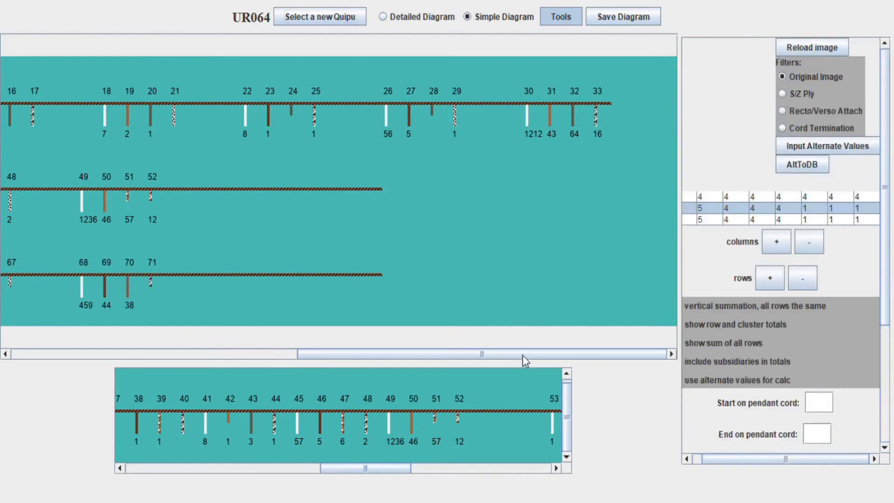
{"action": "left_click_drag", "start_coordinate": [352, 472], "coordinate": [422, 474]}
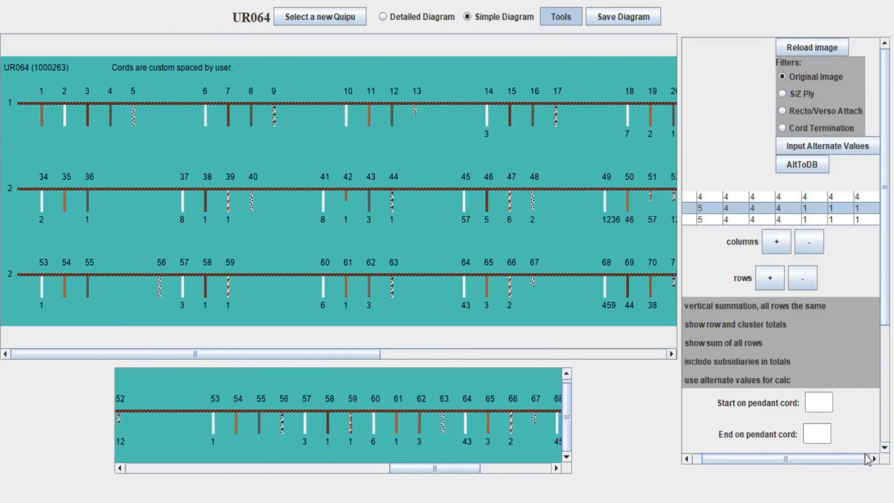
{"action": "left_click", "coordinate": [823, 47]}
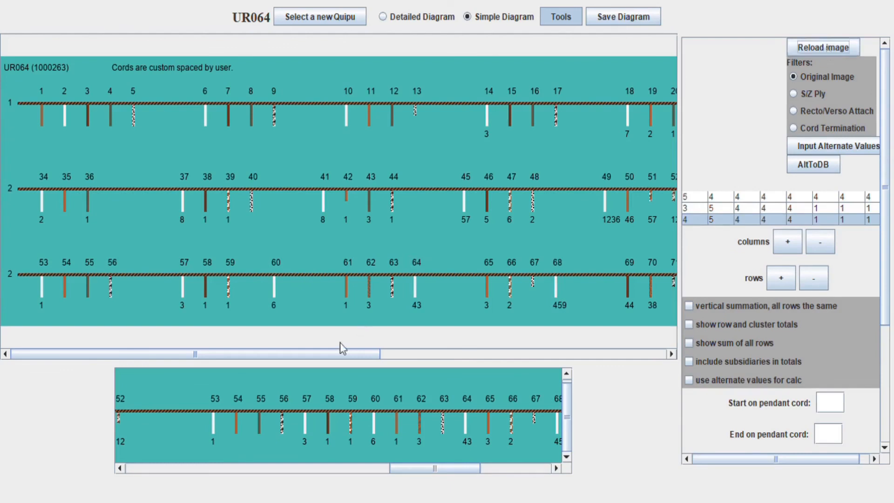
Set the third row's second cluster to 4 cords and inspect the redrawn diagram
{"action": "left_click", "coordinate": [353, 471]}
{"action": "left_click_drag", "start_coordinate": [356, 473], "coordinate": [463, 473]}
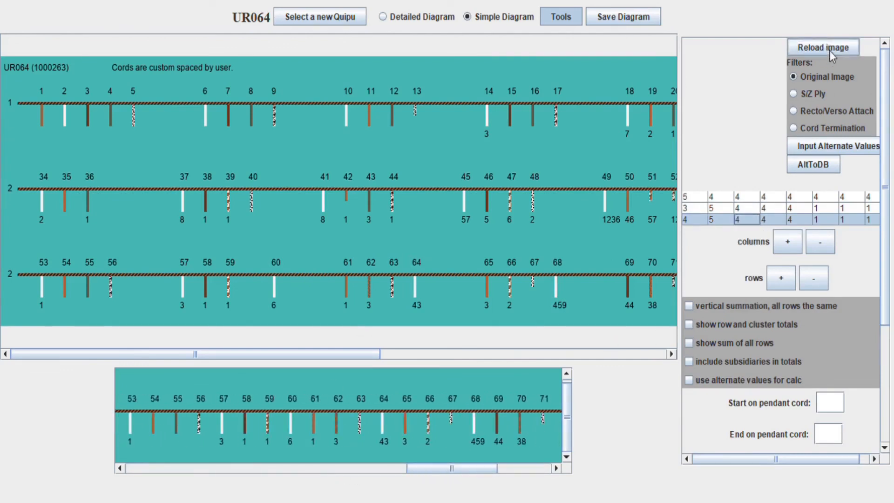
{"action": "left_click", "coordinate": [720, 220]}
{"action": "left_click", "coordinate": [719, 270]}
{"action": "left_click", "coordinate": [828, 52]}
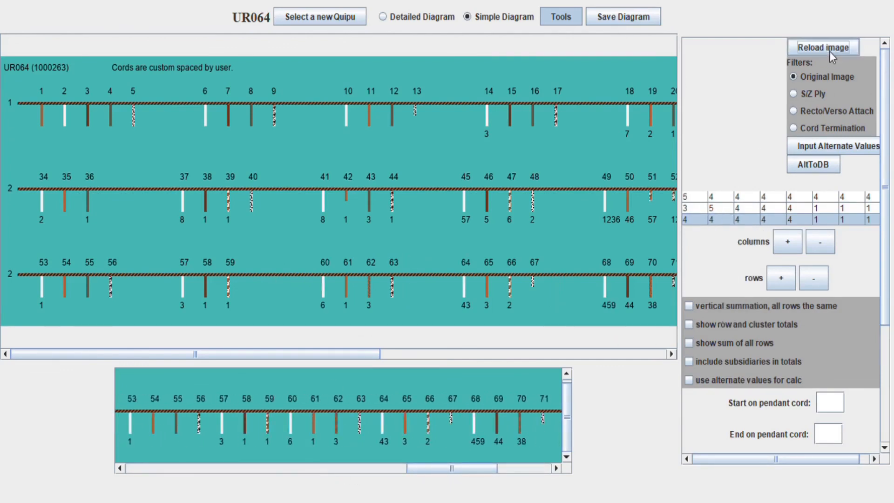
{"action": "left_click_drag", "start_coordinate": [352, 353], "coordinate": [644, 343]}
{"action": "left_click_drag", "start_coordinate": [369, 341], "coordinate": [43, 352]}
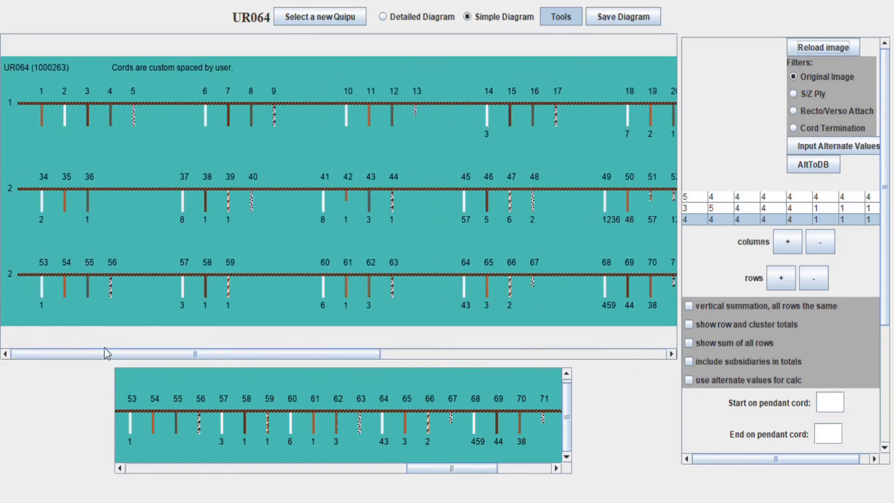
{"action": "left_click_drag", "start_coordinate": [431, 478], "coordinate": [143, 472]}
{"action": "mouse_move", "coordinate": [305, 354]}
{"action": "left_mouse_down"}
{"action": "mouse_move", "coordinate": [592, 344]}
{"action": "mouse_move", "coordinate": [302, 357]}
{"action": "left_mouse_up"}
Start the diagram at pendant cord 14 and trim each row to five clusters
{"action": "left_click", "coordinate": [831, 401]}
{"action": "type", "text": "14"}
{"action": "key", "text": "Return"}
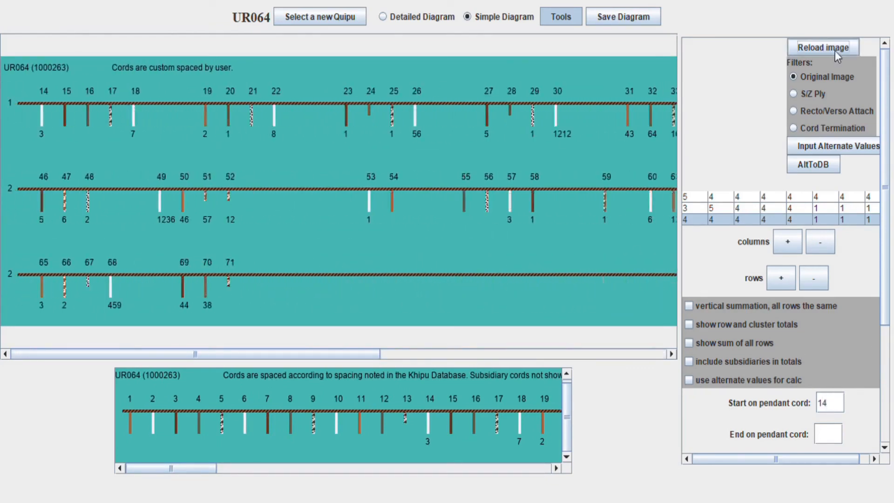
{"action": "scroll", "coordinate": [843, 385], "scroll_direction": "down", "scroll_amount": 5}
{"action": "scroll", "coordinate": [845, 288], "scroll_direction": "up", "scroll_amount": 5}
{"action": "left_click", "coordinate": [818, 244]}
{"action": "left_click", "coordinate": [818, 244]}
{"action": "left_click", "coordinate": [818, 244]}
{"action": "left_click", "coordinate": [837, 51]}
{"action": "left_click_drag", "start_coordinate": [496, 354], "coordinate": [393, 356]}
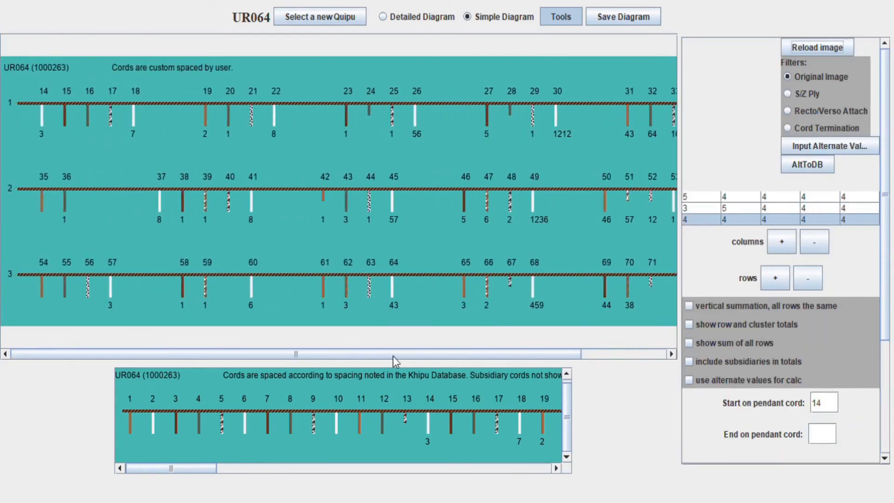